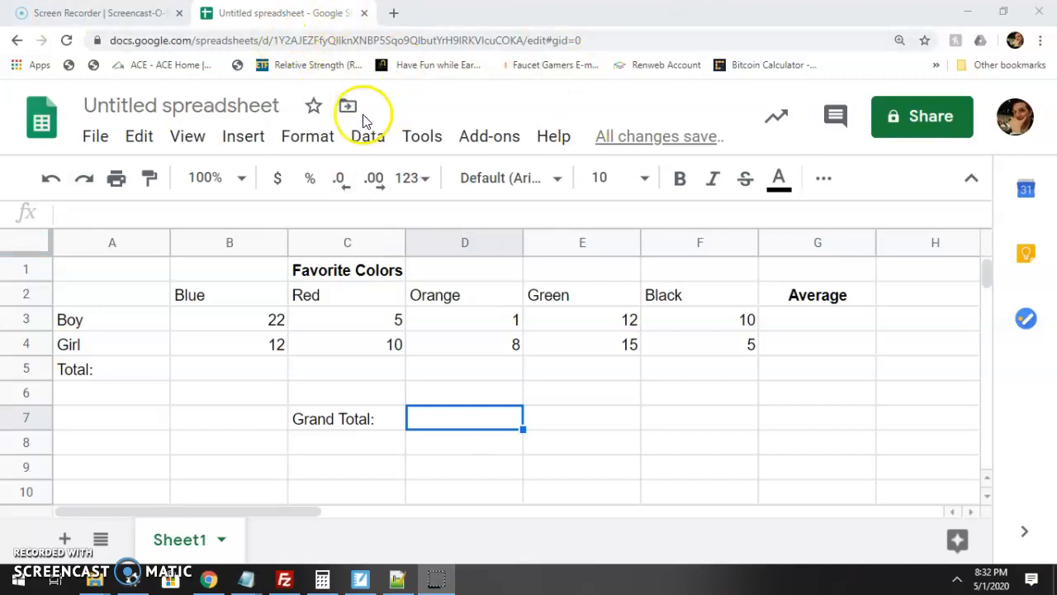
Step: Open Google Drive at drive.google.com in a new browser tab and view its options for creating a new file
{"action": "left_click", "coordinate": [397, 13]}
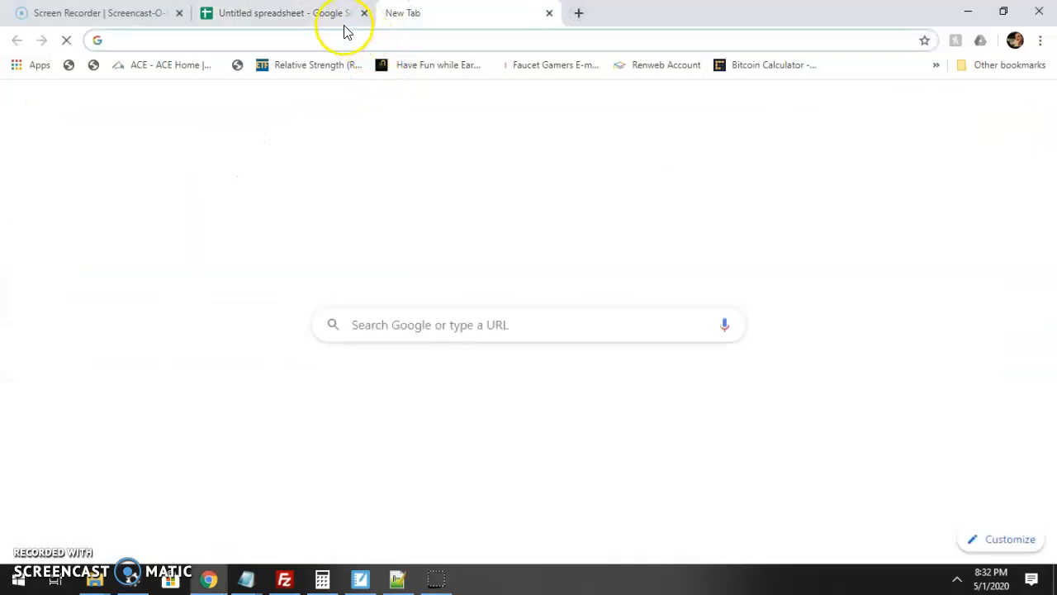
{"action": "left_click", "coordinate": [220, 14]}
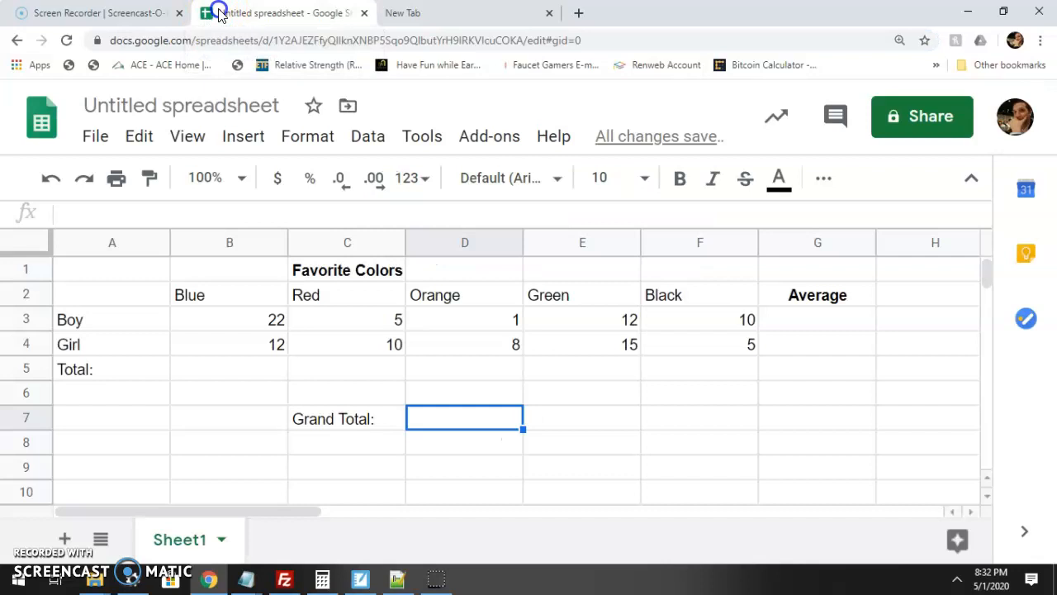
{"action": "left_click", "coordinate": [1014, 116]}
{"action": "left_click", "coordinate": [1014, 116]}
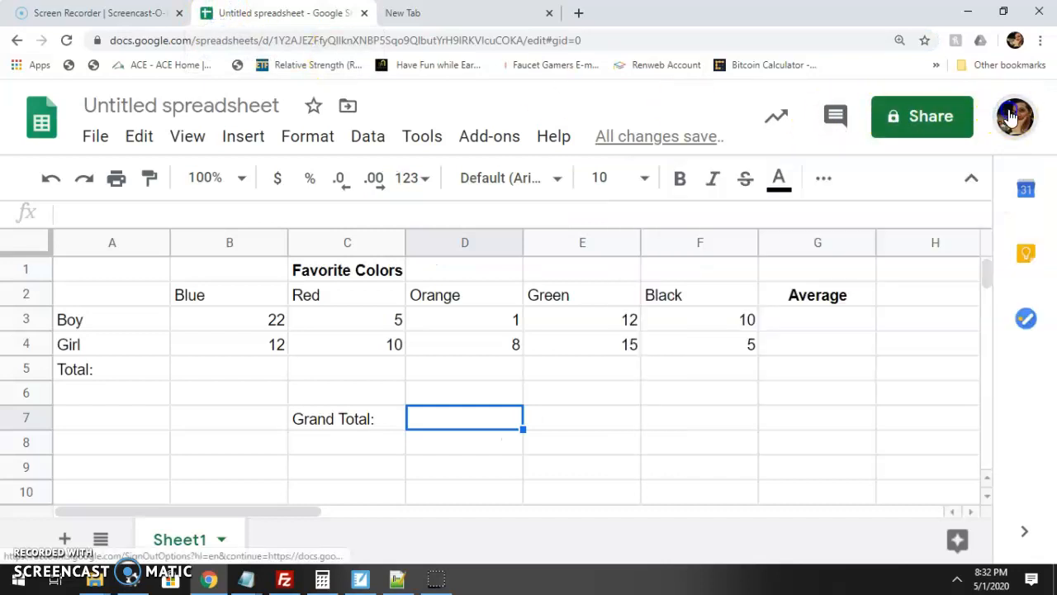
{"action": "left_click", "coordinate": [462, 24]}
{"action": "type", "text": "drive"}
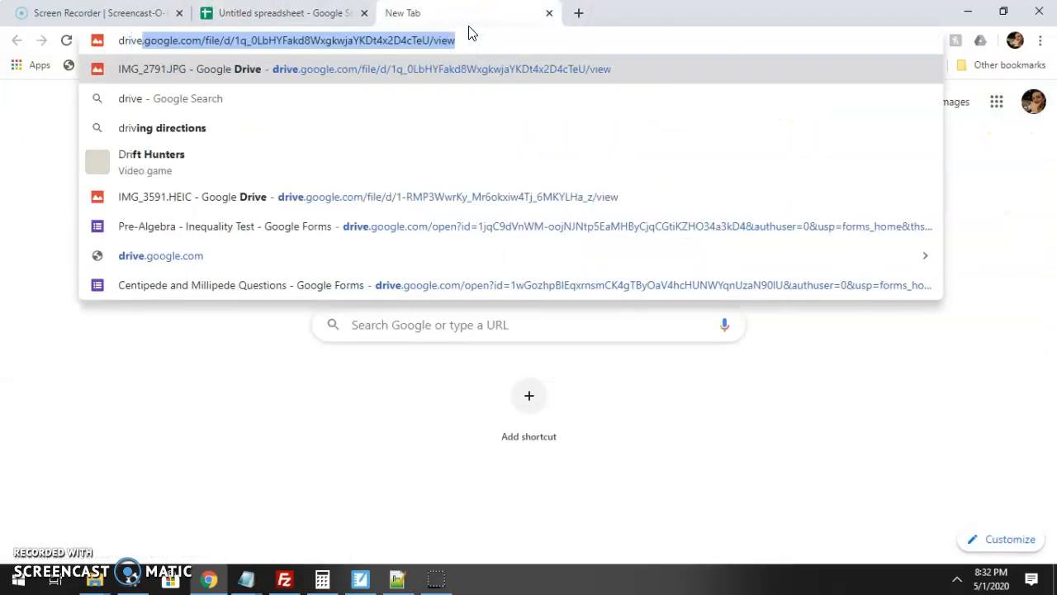
{"action": "type", "text": ".google.com"}
{"action": "key", "text": "Return"}
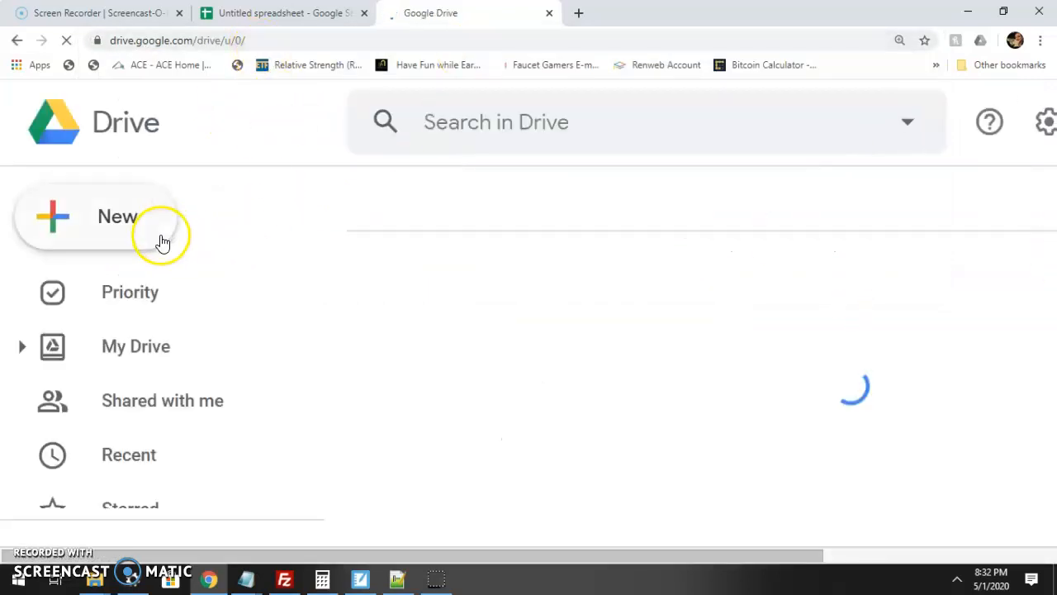
{"action": "left_click", "coordinate": [100, 229]}
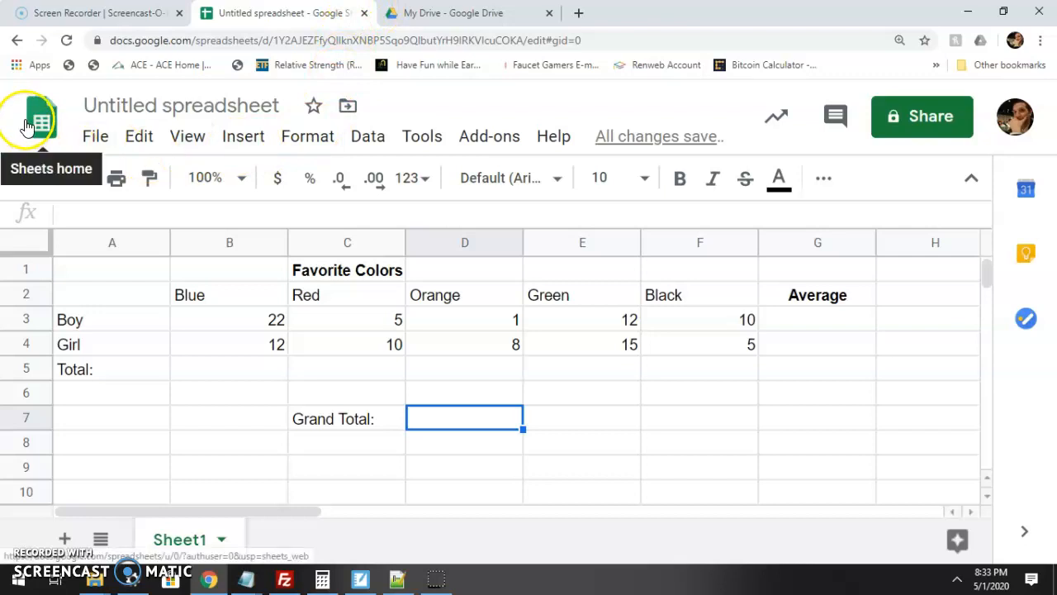
Step: Rename the untitled spreadsheet as "Colors - " followed by the author's full name
{"action": "left_click", "coordinate": [187, 102]}
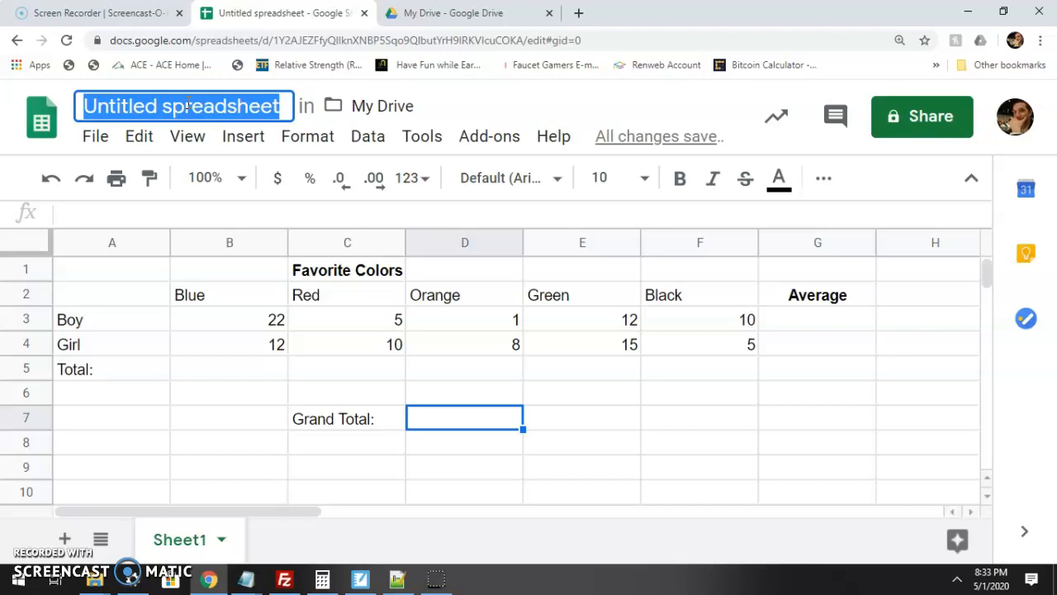
{"action": "type", "text": "Colors - Eric Yacko"}
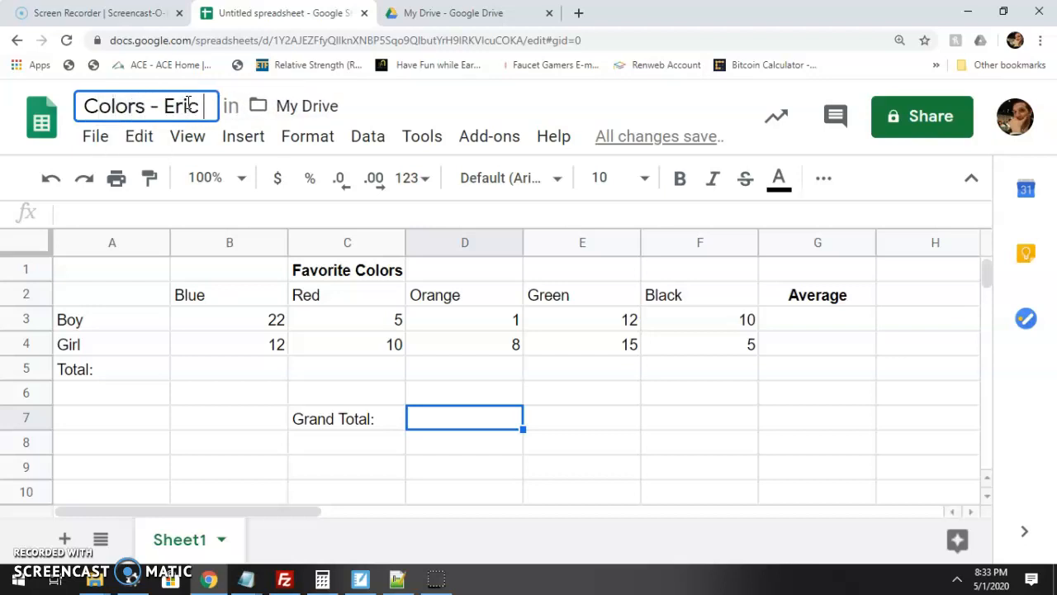
{"action": "left_click", "coordinate": [206, 113]}
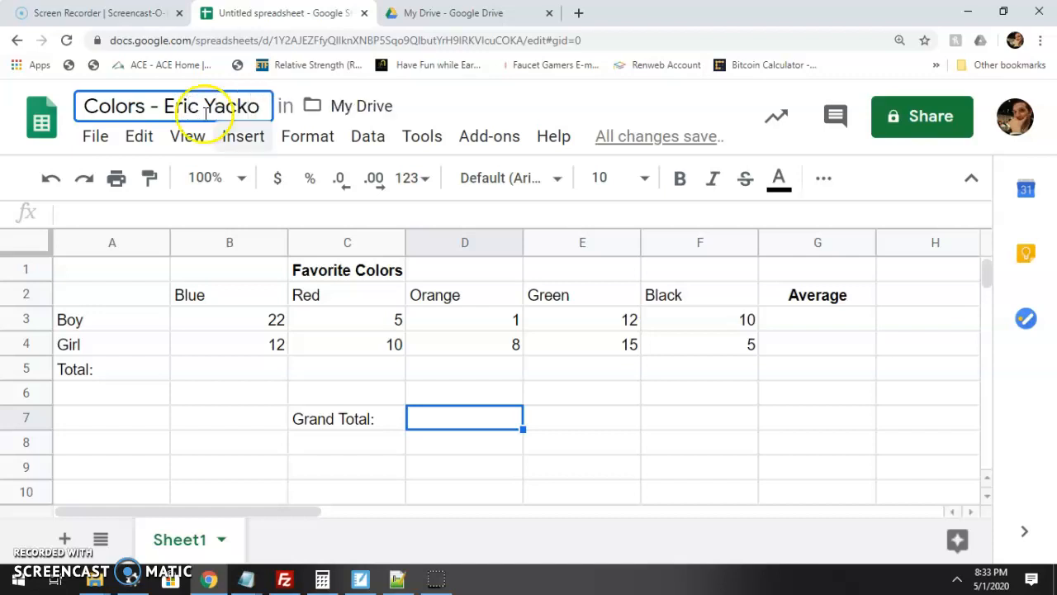
{"action": "left_click", "coordinate": [461, 374]}
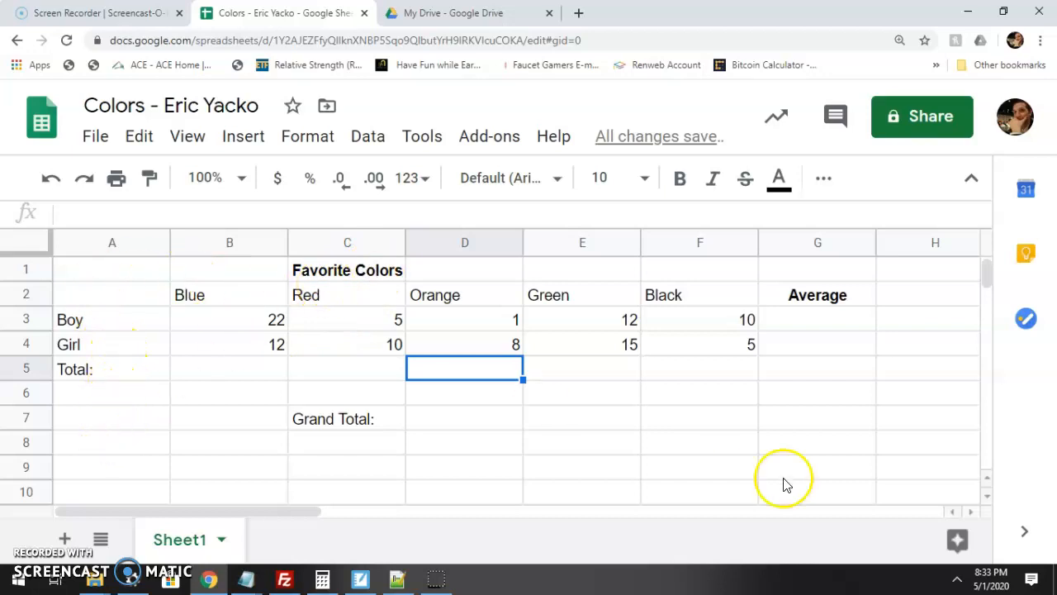
{"action": "left_click", "coordinate": [220, 278]}
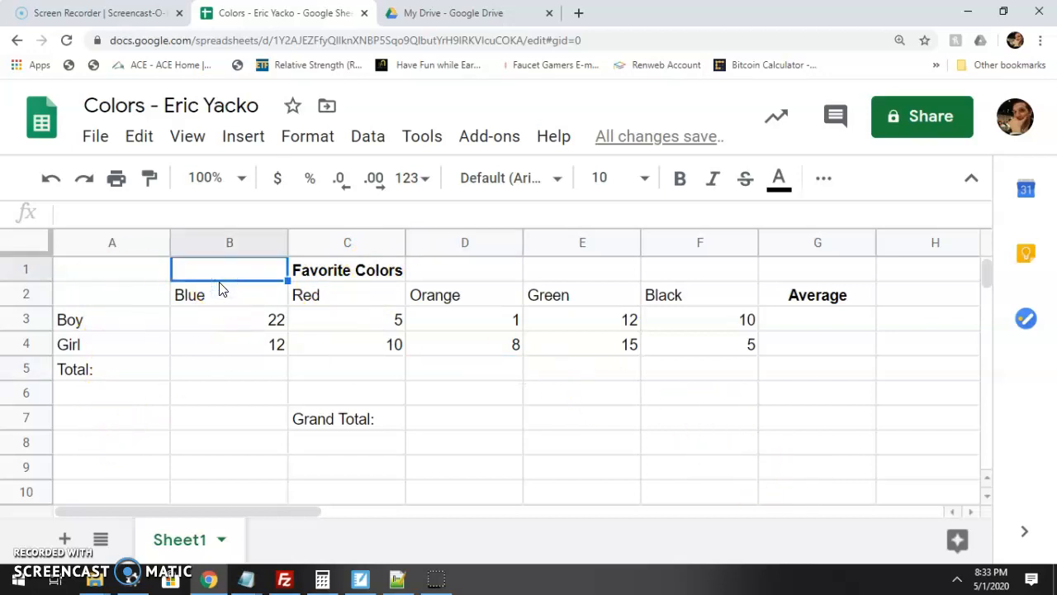
{"action": "key", "text": "Right"}
{"action": "key", "text": "Right"}
{"action": "key", "text": "Left"}
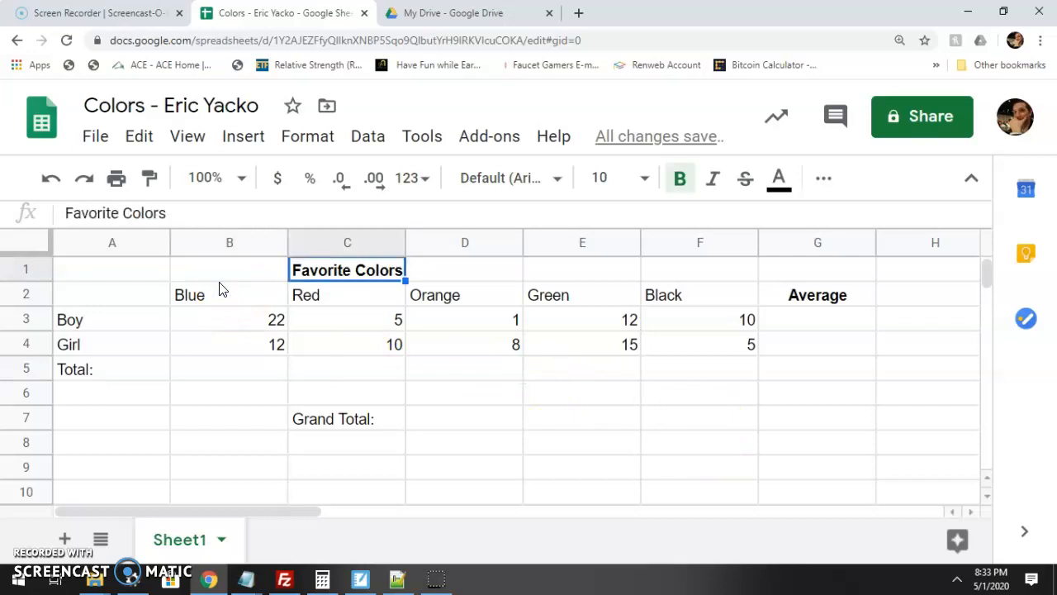
{"action": "key", "text": "Left"}
{"action": "key", "text": "Left"}
{"action": "key", "text": "Right"}
{"action": "key", "text": "Right"}
{"action": "key", "text": "Right"}
{"action": "key", "text": "Right"}
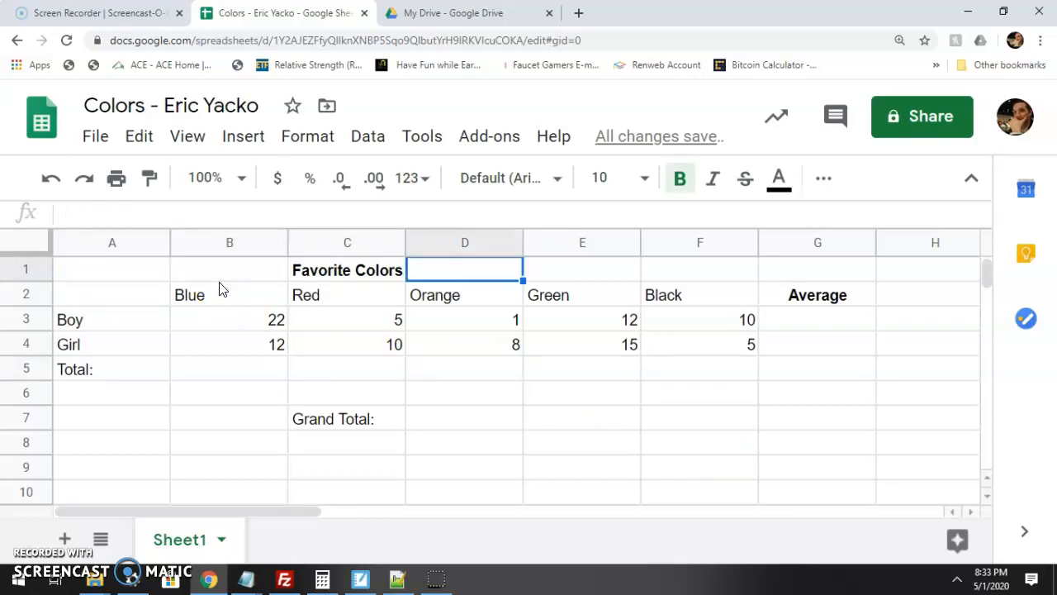
{"action": "key", "text": "Down"}
{"action": "key", "text": "Left"}
{"action": "key", "text": "Left"}
{"action": "key", "text": "Up"}
{"action": "key", "text": "Left"}
{"action": "key", "text": "Left"}
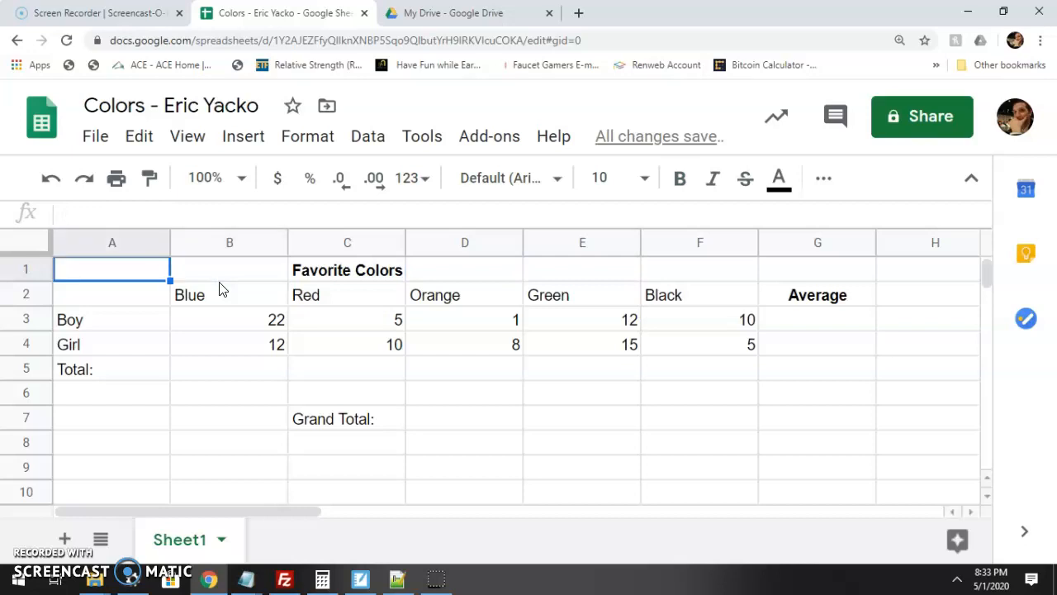
{"action": "key", "text": "Right"}
{"action": "key", "text": "Right"}
{"action": "key", "text": "Right"}
{"action": "key", "text": "Right"}
{"action": "key", "text": "Right"}
{"action": "key", "text": "Left"}
{"action": "key", "text": "Left"}
{"action": "key", "text": "Left"}
{"action": "key", "text": "Left"}
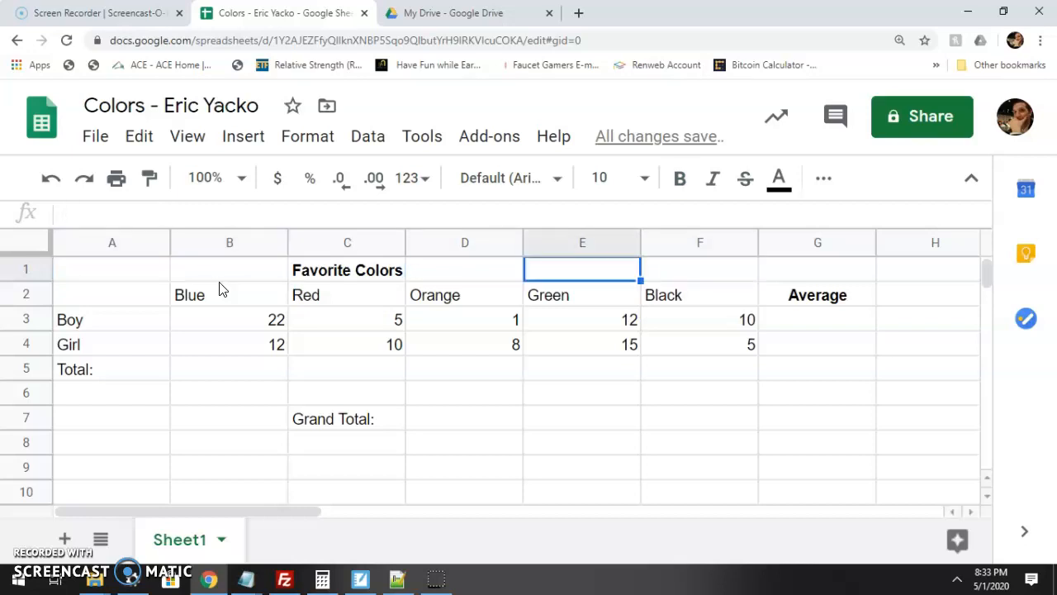
{"action": "key", "text": "Left"}
{"action": "type", "text": "\"[[["}
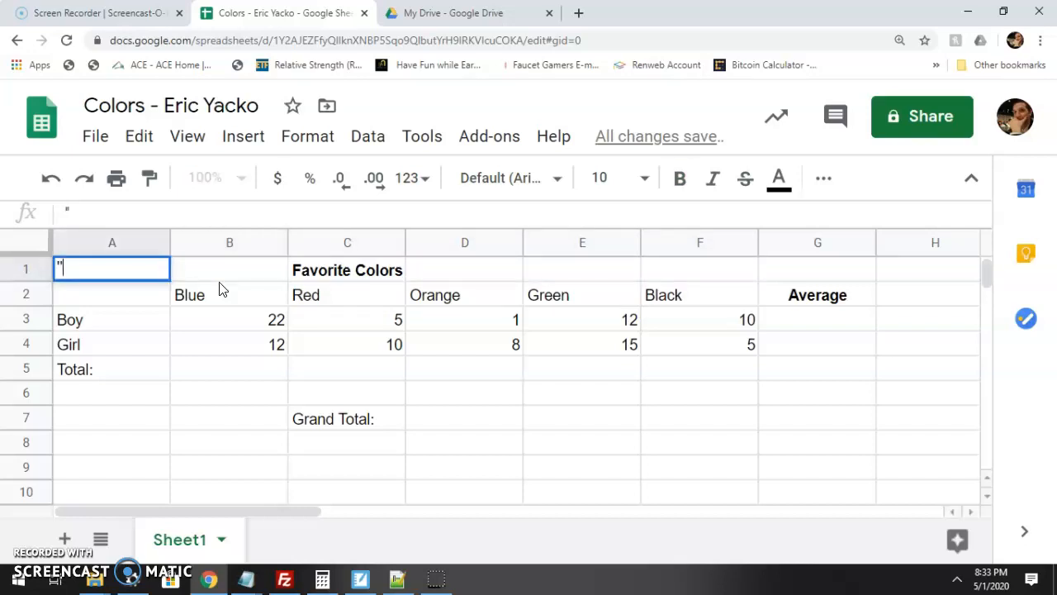
{"action": "key", "text": "BackSpace"}
{"action": "key", "text": "BackSpace"}
{"action": "key", "text": "BackSpace"}
{"action": "key", "text": "BackSpace"}
{"action": "key", "text": "BackSpace"}
{"action": "key", "text": "Down"}
{"action": "key", "text": "Down"}
{"action": "key", "text": "Down"}
{"action": "key", "text": "Down"}
{"action": "key", "text": "Return"}
{"action": "key", "text": "Return"}
{"action": "key", "text": "Return"}
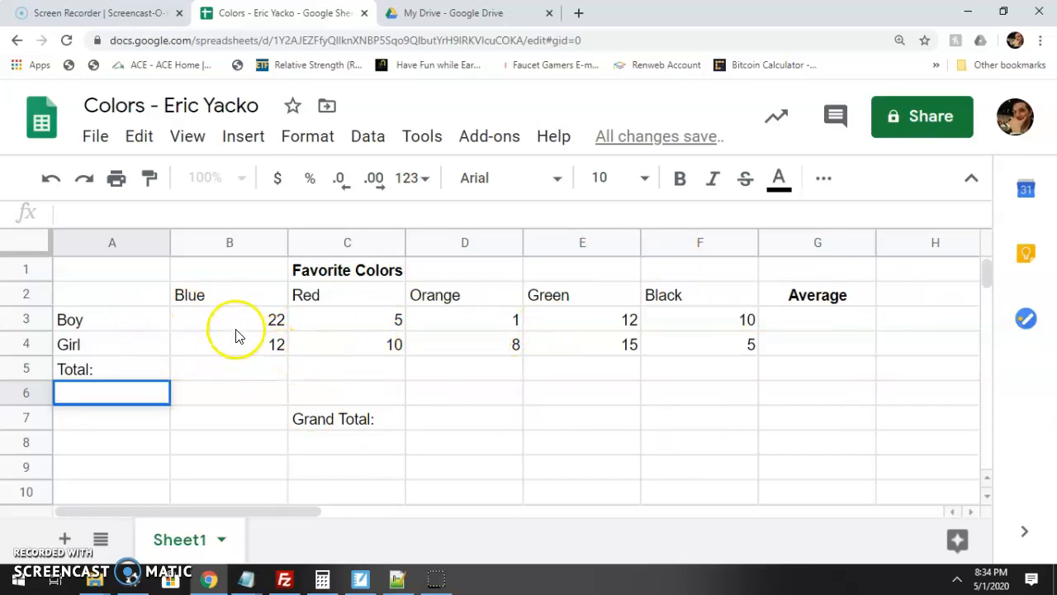
Step: Enter the formula =SUM(B3:B4) in cell B5 to total the Blue column
{"action": "left_click", "coordinate": [236, 371]}
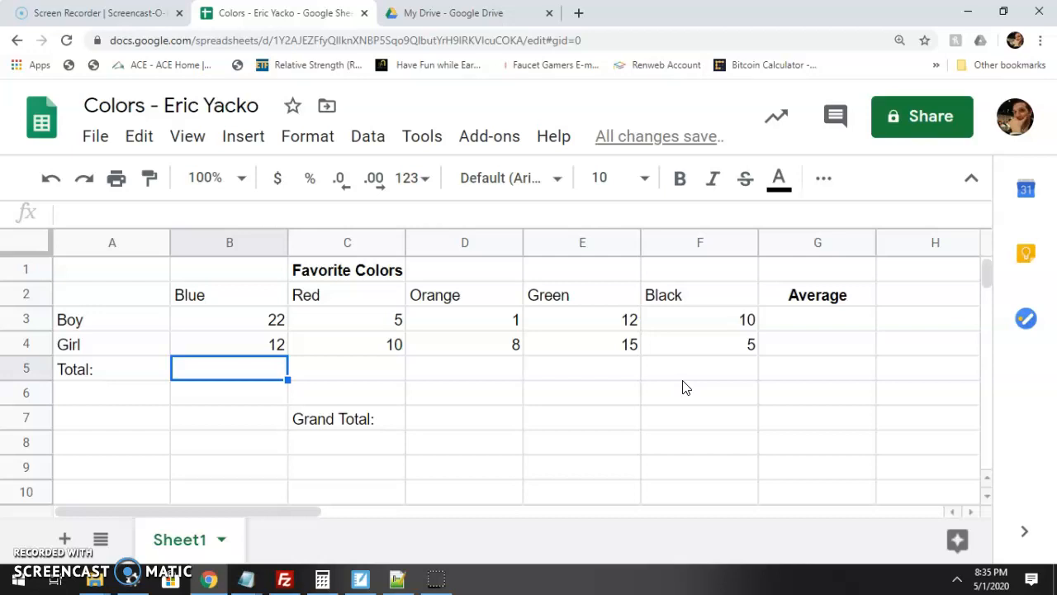
{"action": "type", "text": "="}
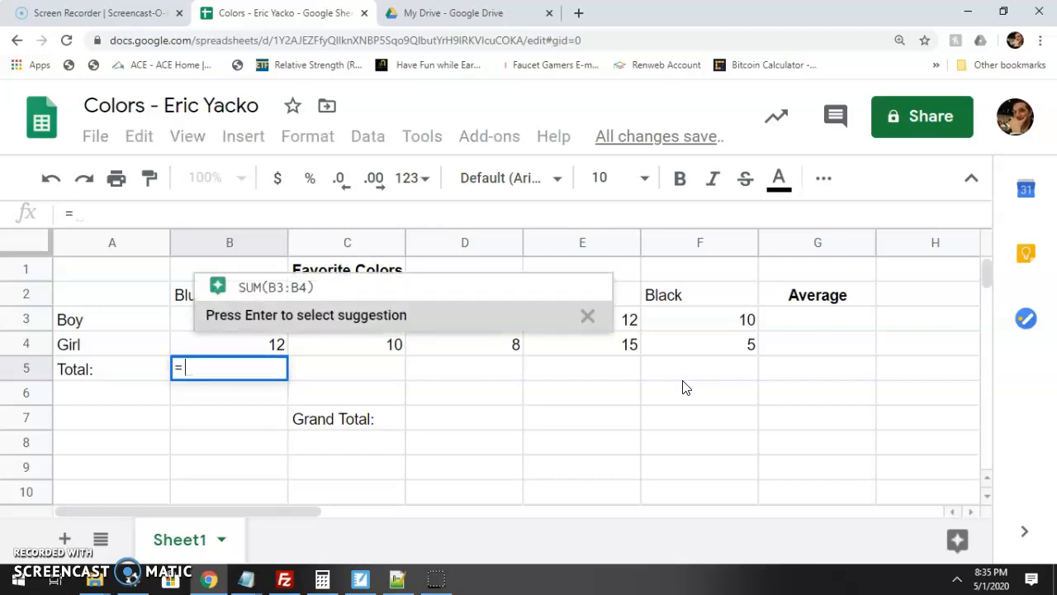
{"action": "left_click", "coordinate": [246, 417]}
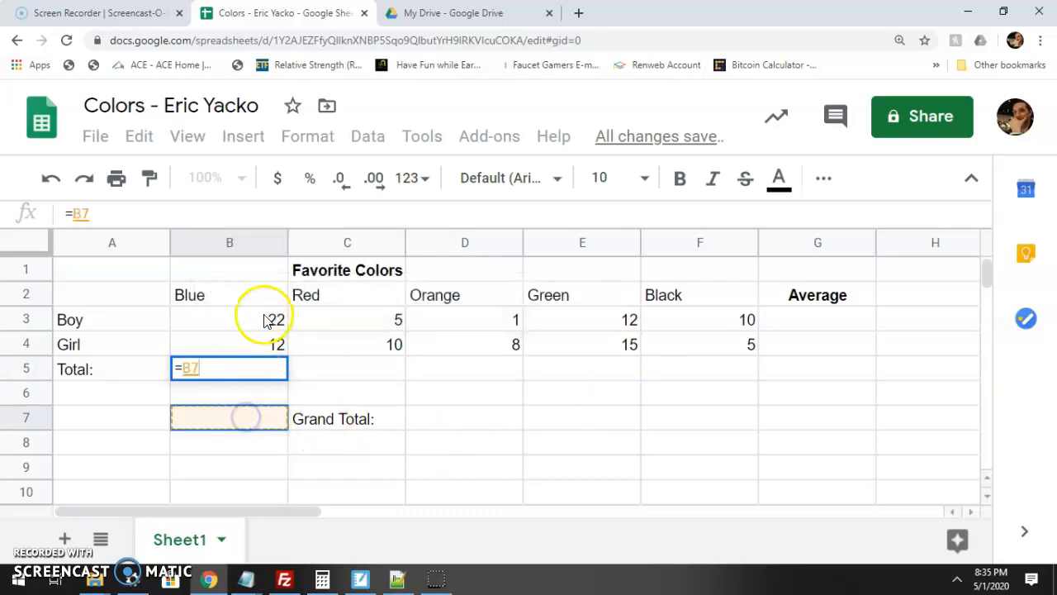
{"action": "key", "text": "BackSpace"}
{"action": "key", "text": "BackSpace"}
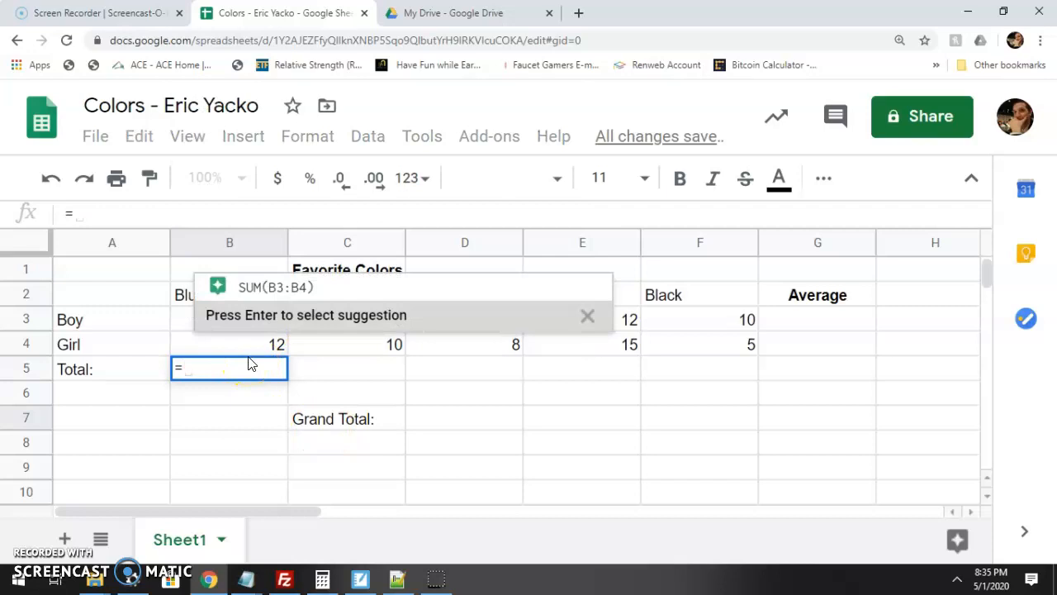
{"action": "type", "text": "SUM"}
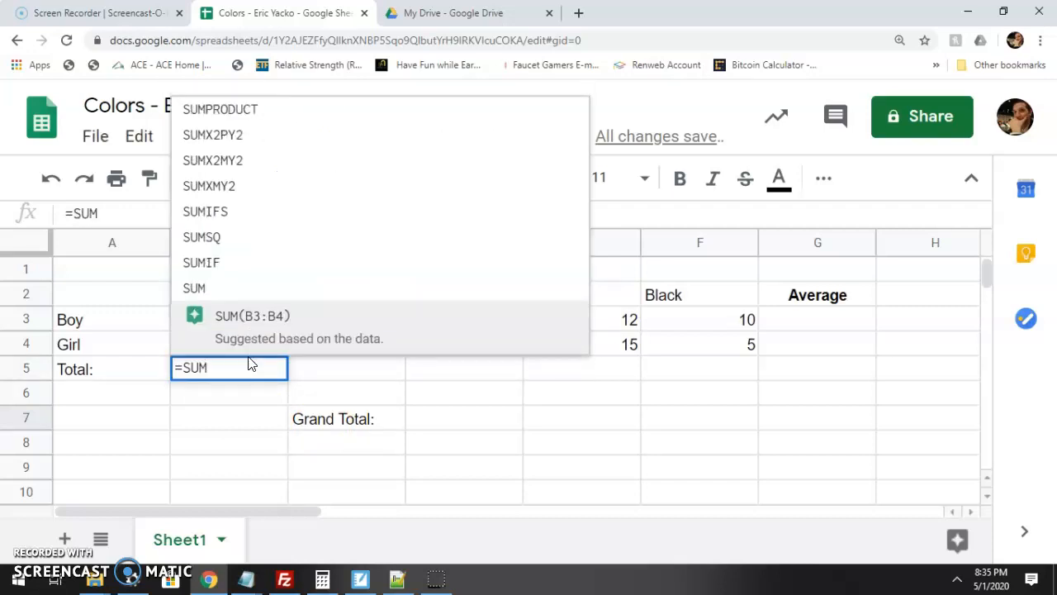
{"action": "key", "text": "BackSpace"}
{"action": "key", "text": "BackSpace"}
{"action": "key", "text": "BackSpace"}
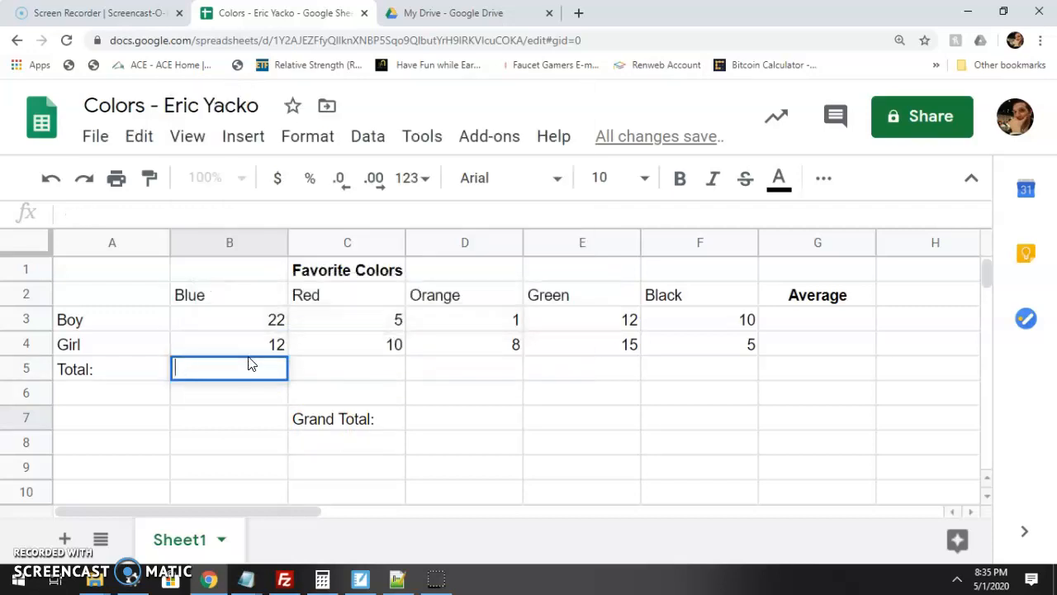
{"action": "type", "text": "SUM("}
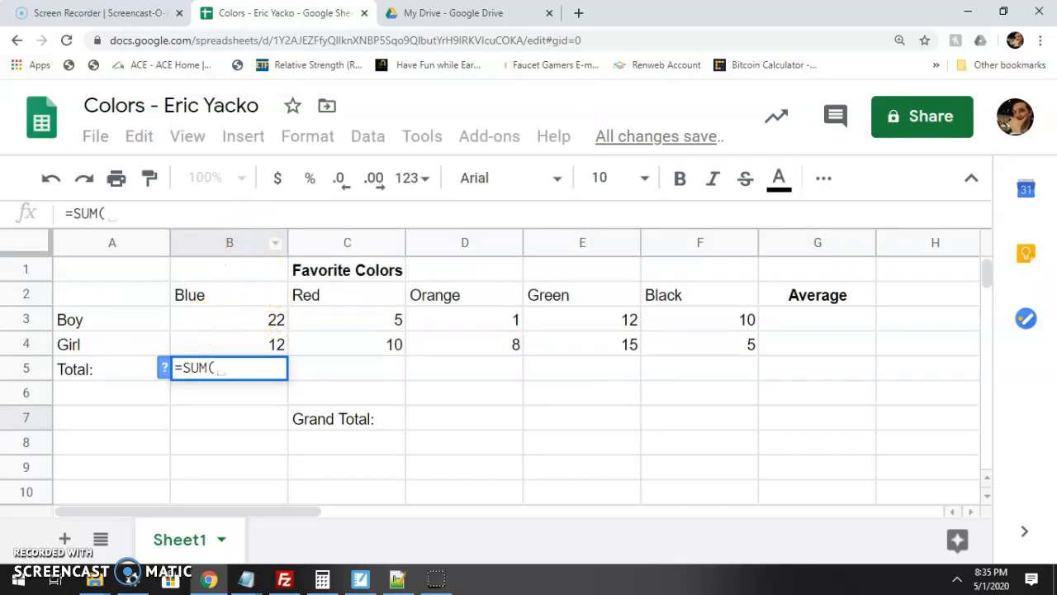
{"action": "type", "text": "B"}
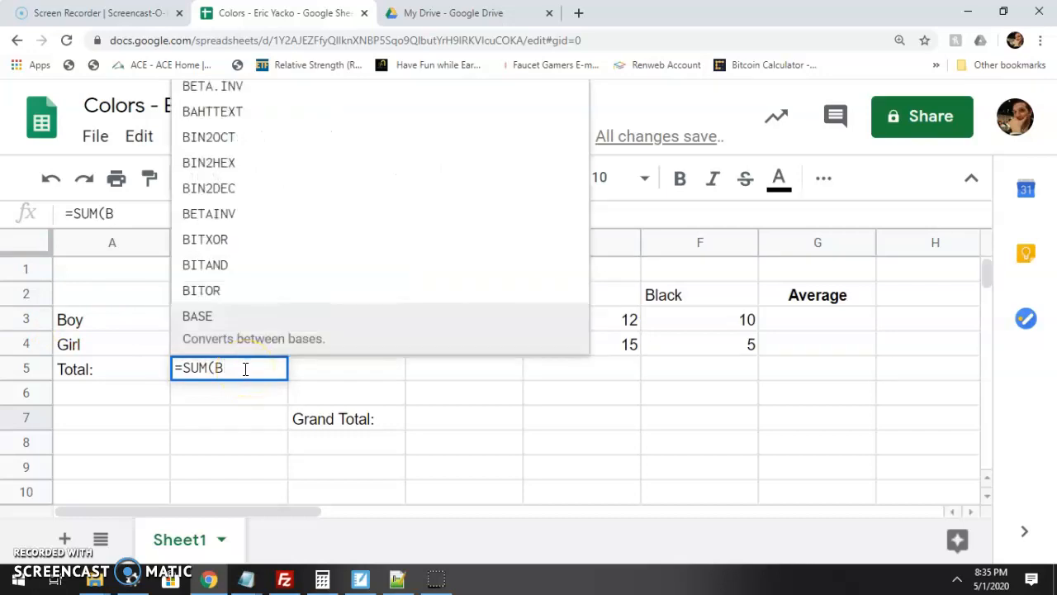
{"action": "type", "text": "3"}
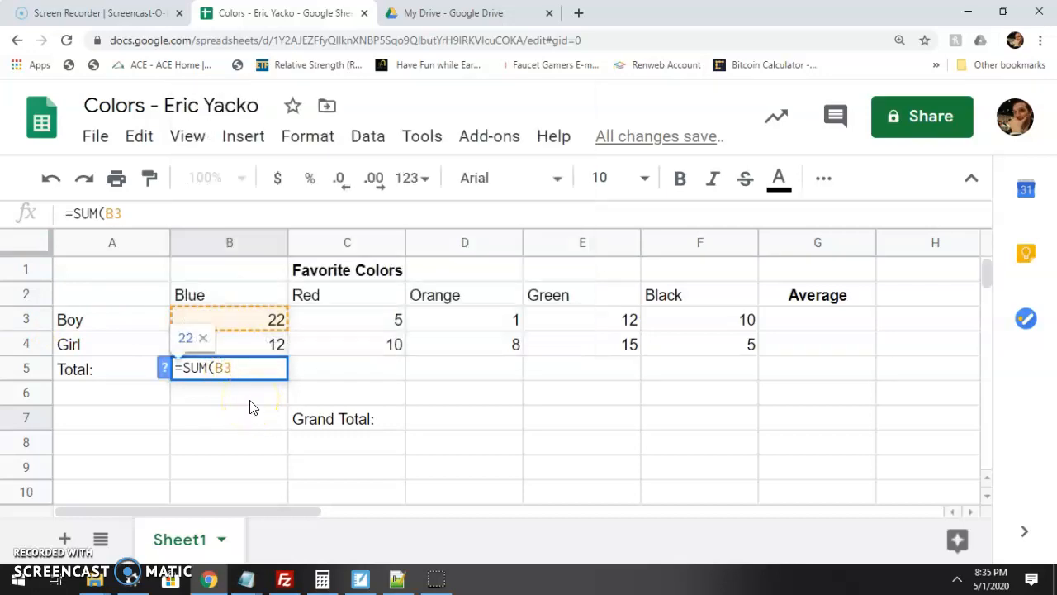
{"action": "type", "text": ":"}
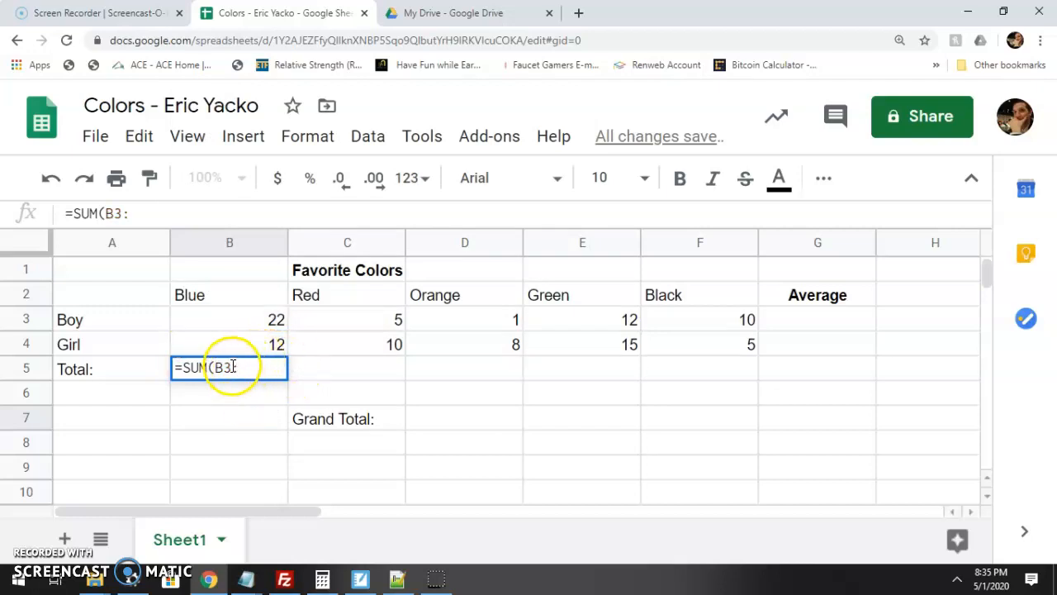
{"action": "type", "text": "4)"}
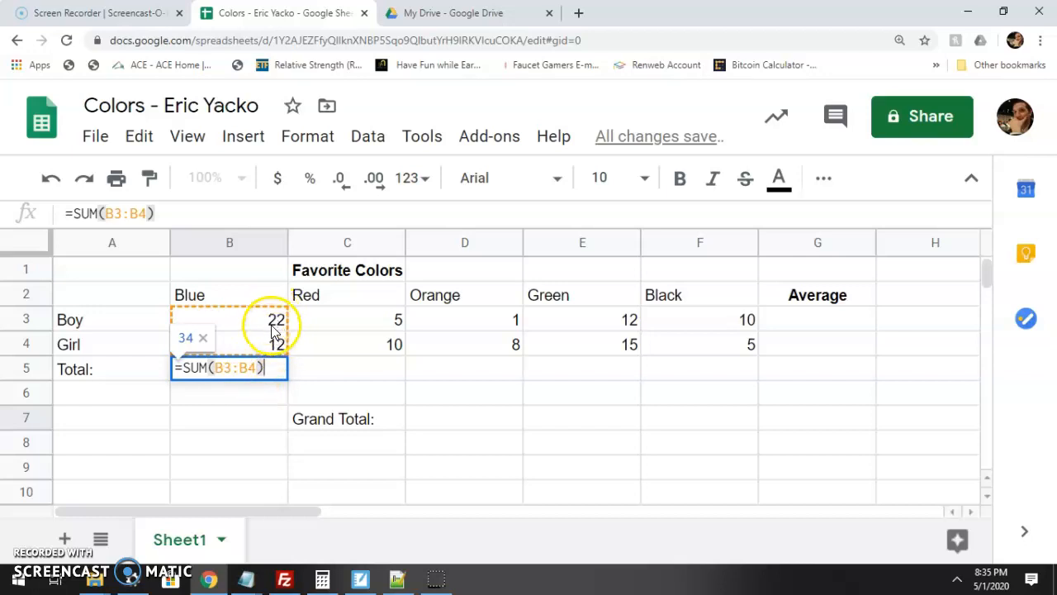
{"action": "left_click", "coordinate": [263, 402]}
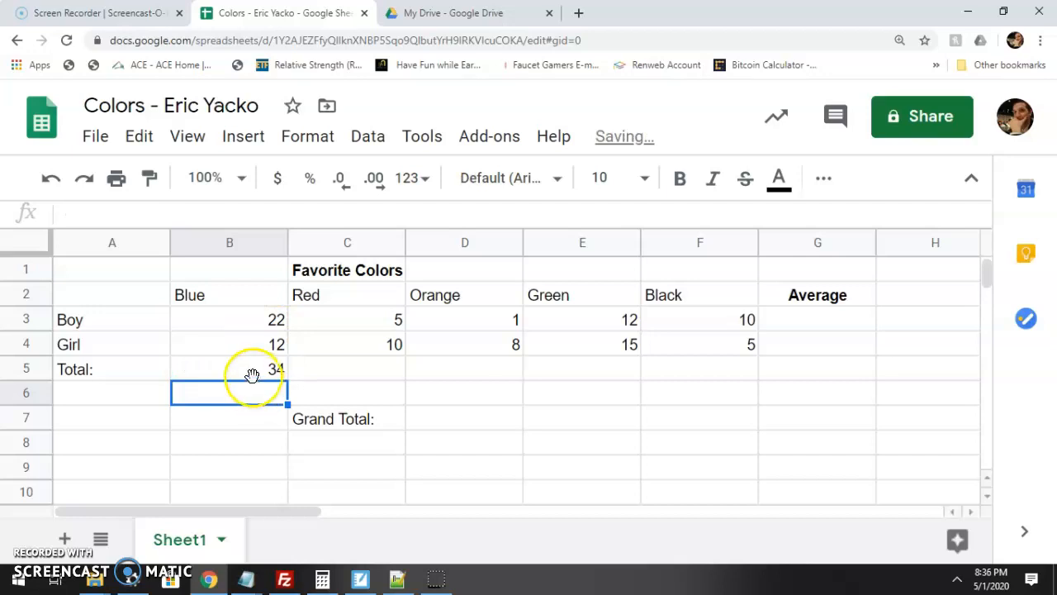
Step: Fill the Blue column's total formula from B5 across the Total row through F5
{"action": "left_click", "coordinate": [253, 372]}
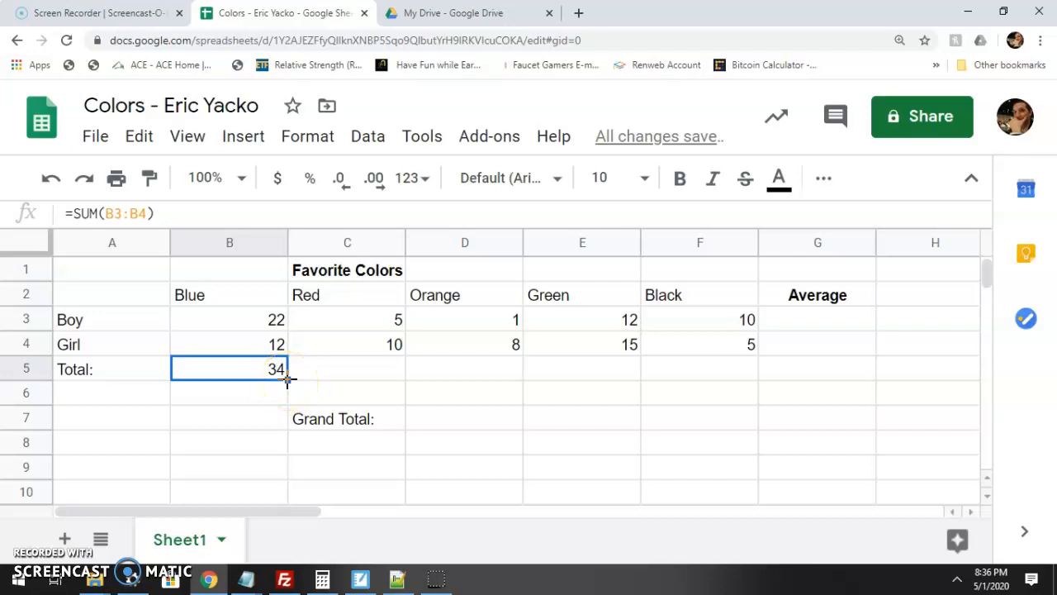
{"action": "left_click_drag", "start_coordinate": [288, 378], "coordinate": [731, 385]}
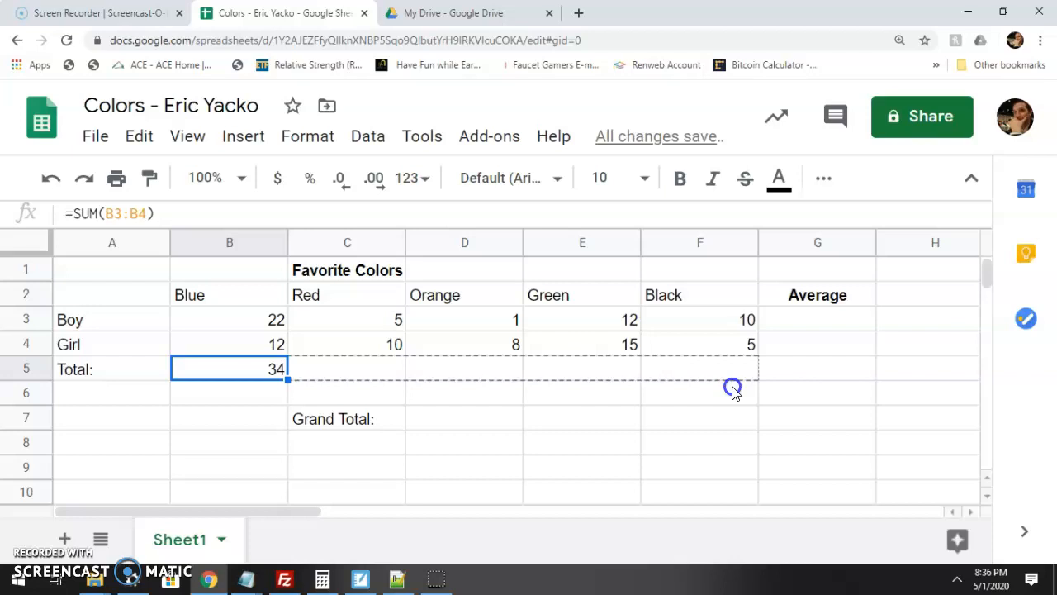
{"action": "left_click_drag", "start_coordinate": [732, 386], "coordinate": [735, 393]}
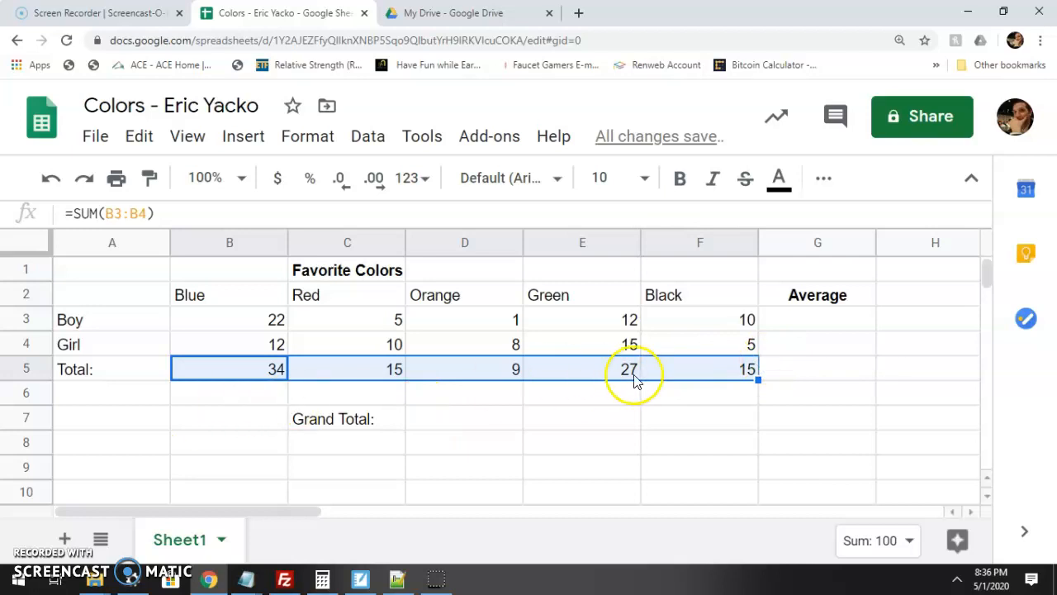
Step: Enter the formula =SUM(B5:F5) in cell D7 as the grand total of the color totals
{"action": "left_click", "coordinate": [440, 419]}
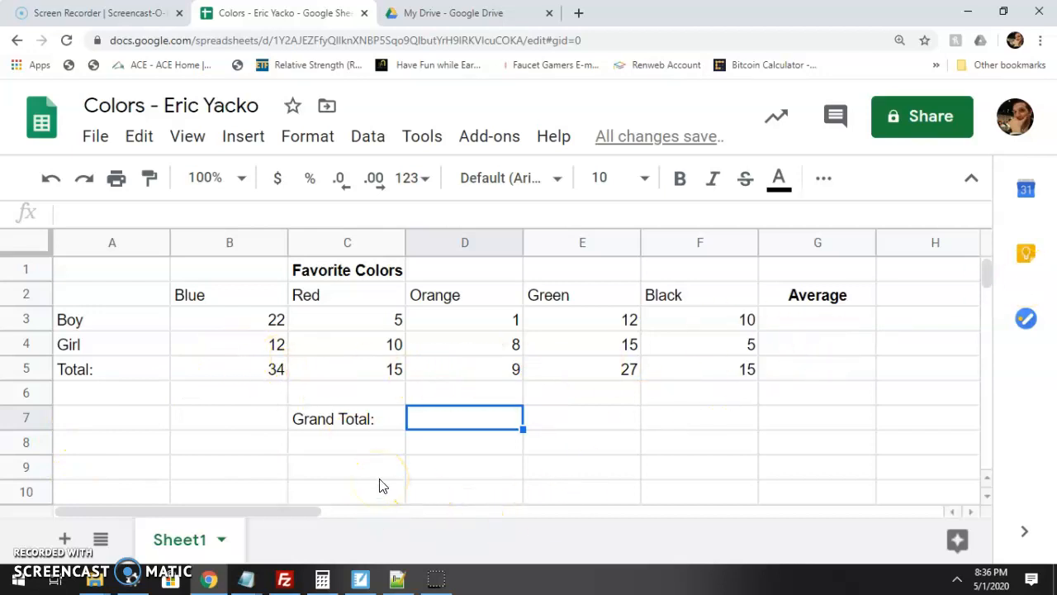
{"action": "type", "text": "=SUM("}
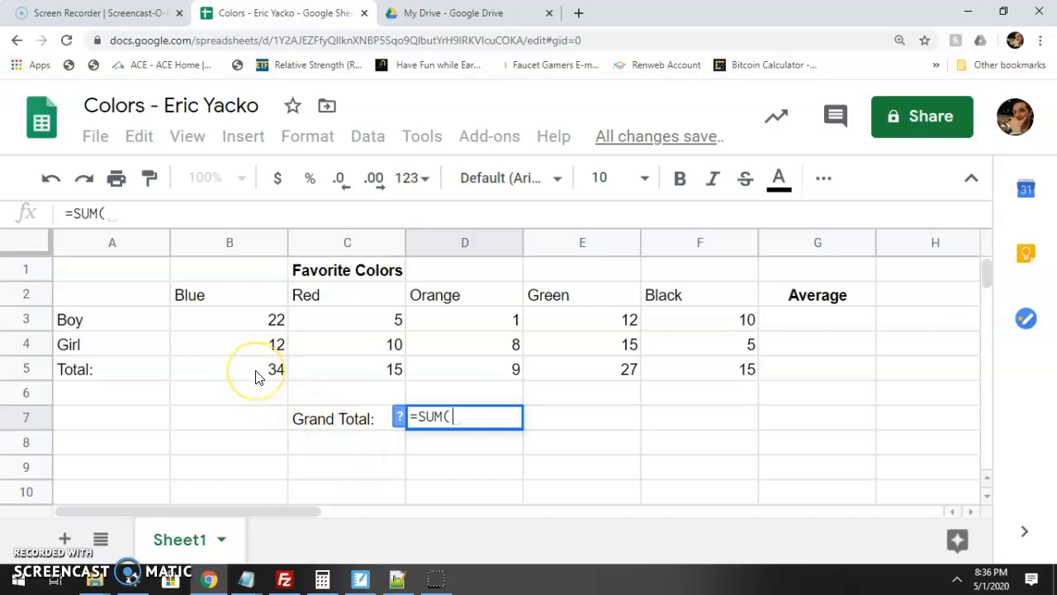
{"action": "type", "text": "B5"}
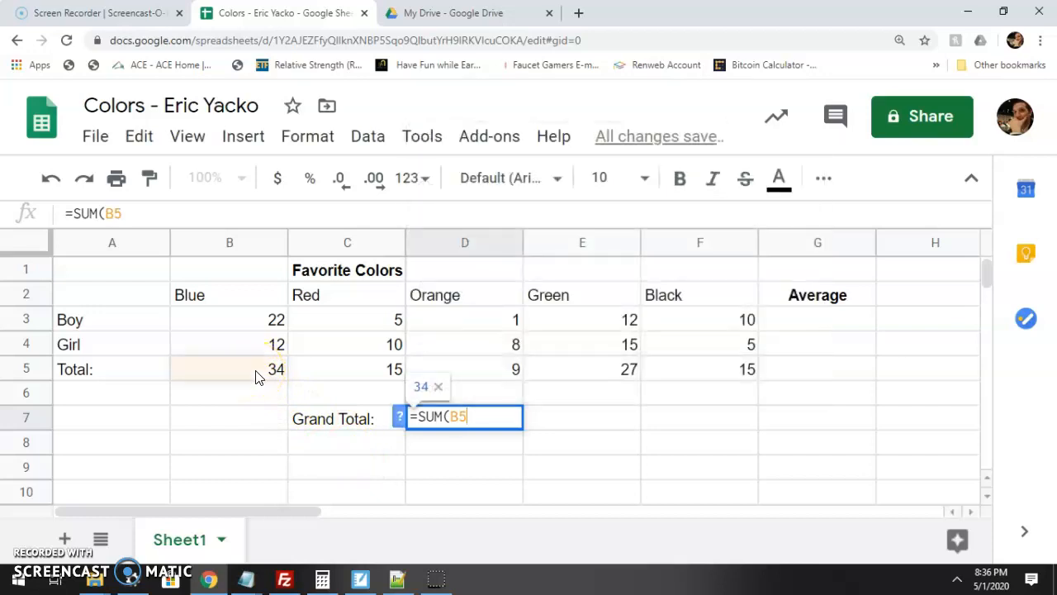
{"action": "type", "text": ":"}
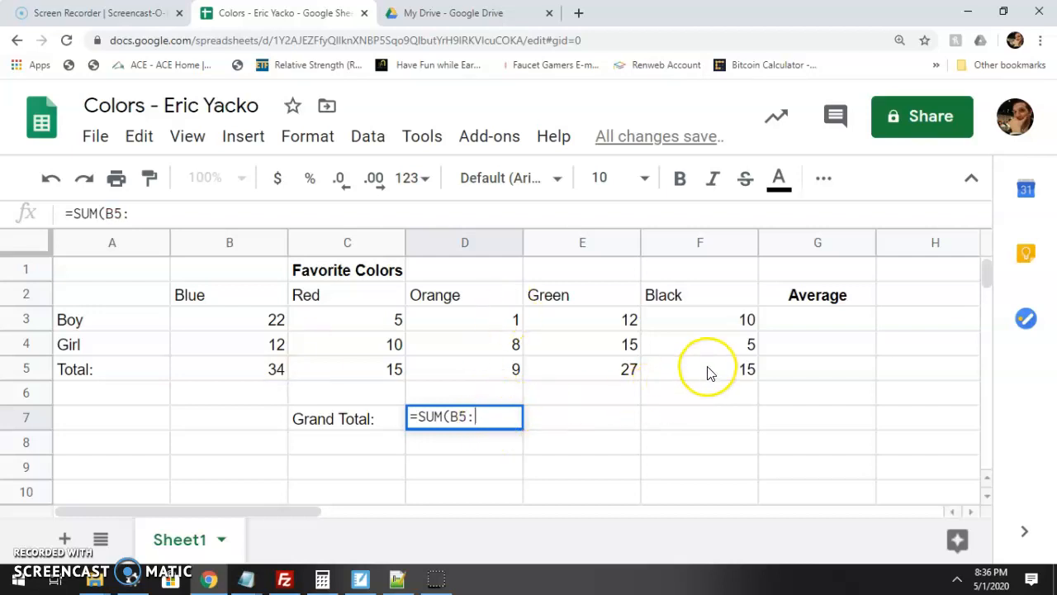
{"action": "type", "text": "B1"}
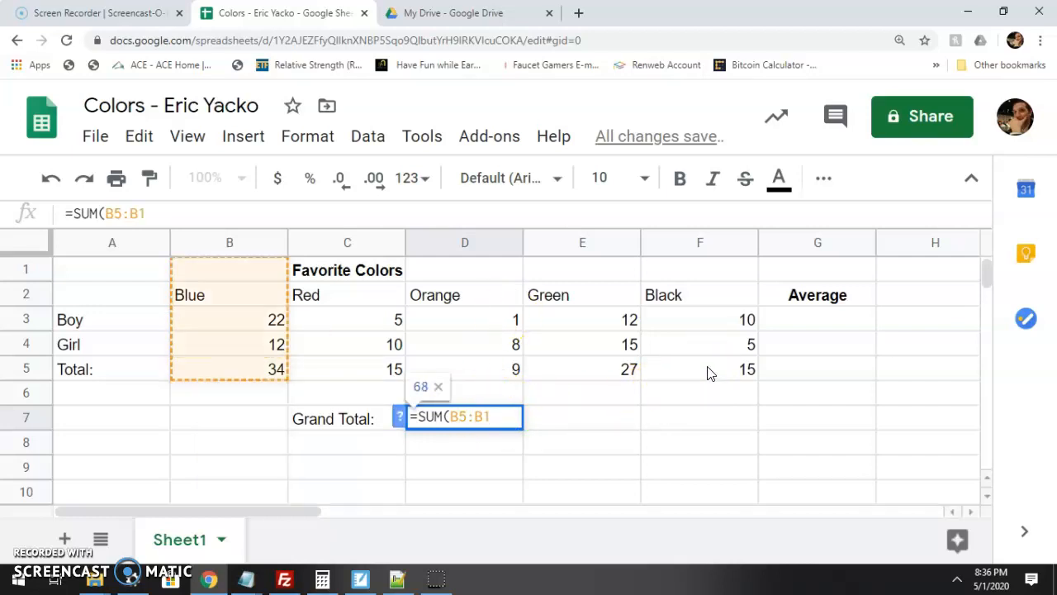
{"action": "type", "text": "5"}
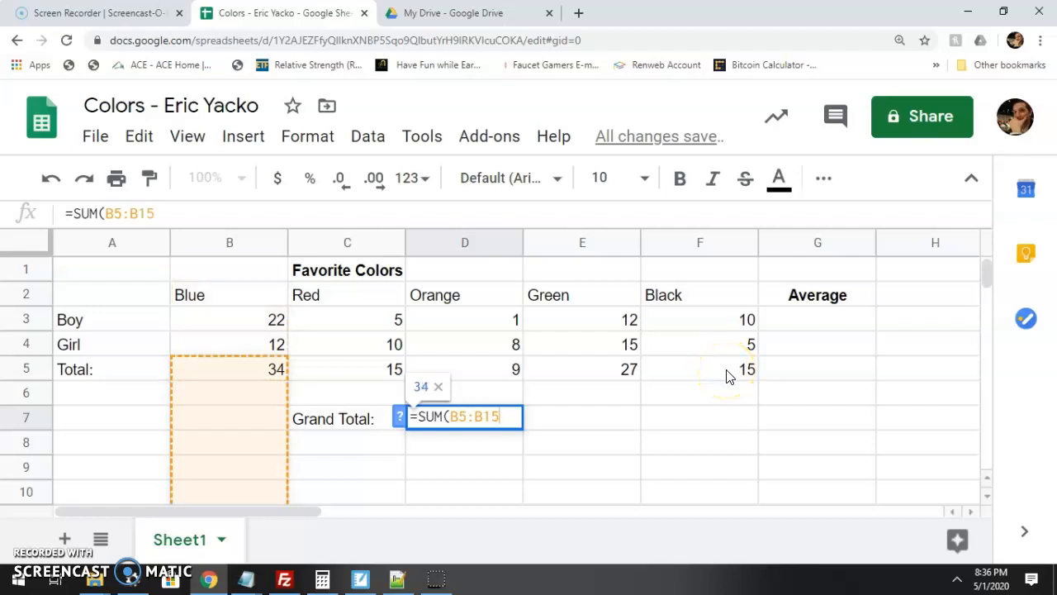
{"action": "key", "text": "BackSpace"}
{"action": "key", "text": "BackSpace"}
{"action": "key", "text": "BackSpace"}
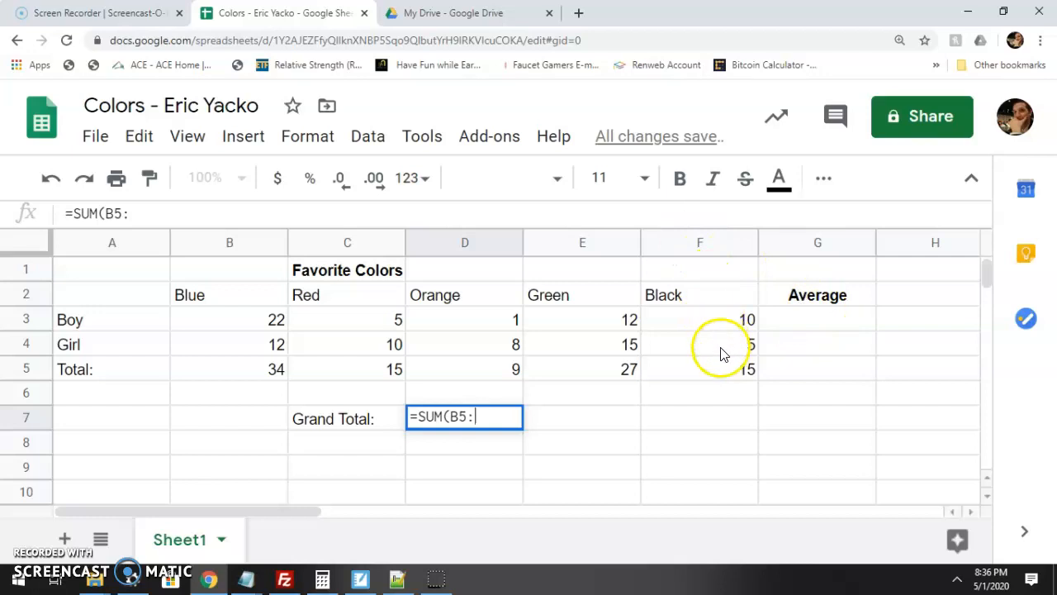
{"action": "type", "text": "F5"}
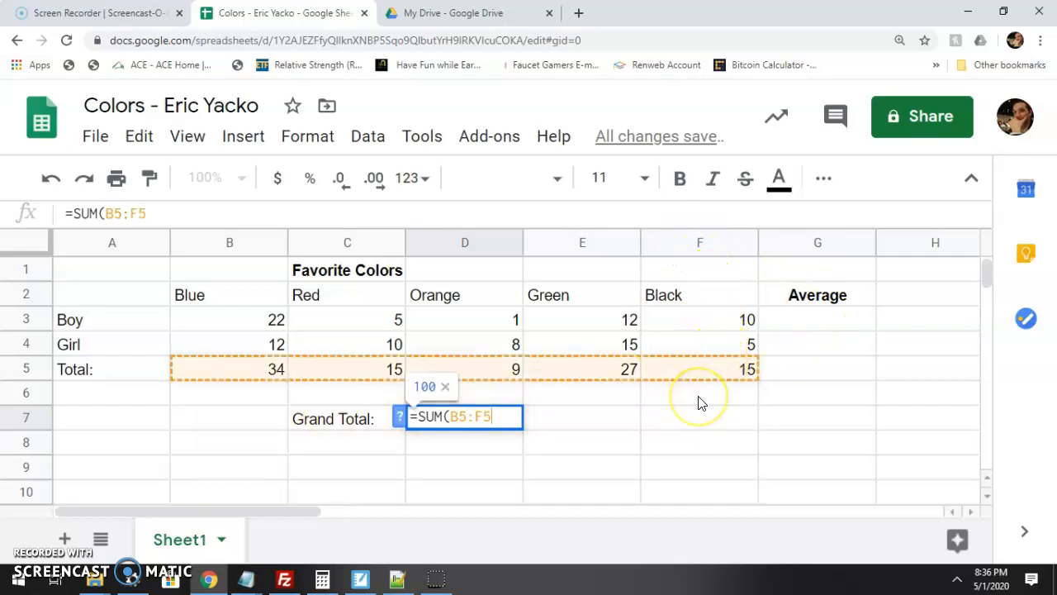
{"action": "type", "text": ")"}
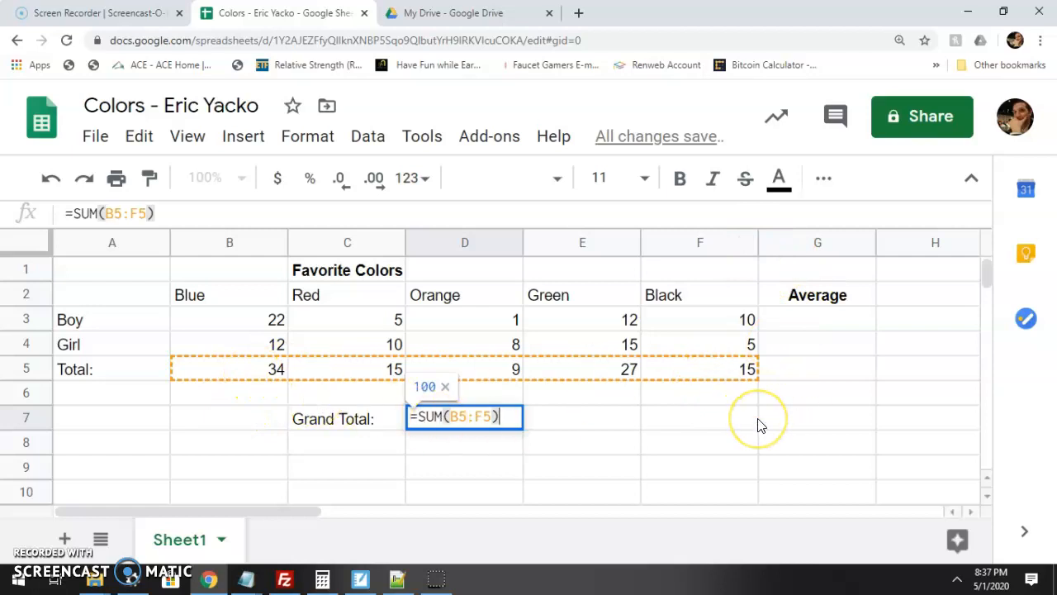
{"action": "key", "text": "Return"}
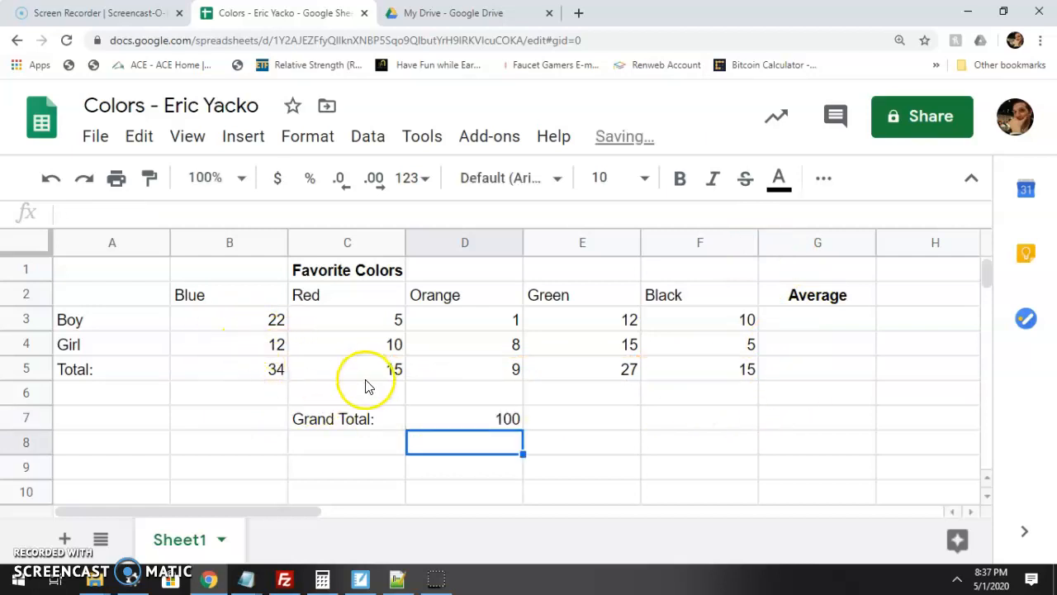
{"action": "left_click", "coordinate": [482, 423]}
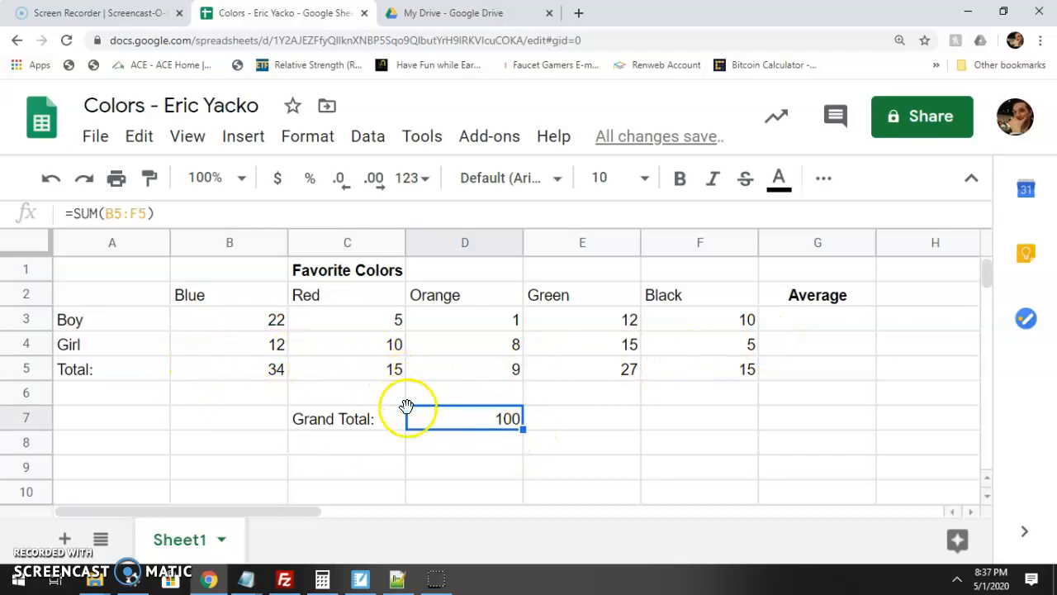
Step: Enter the formula =AVERAGE(B3:F3) in cell G3 to average the Boy row
{"action": "left_click", "coordinate": [825, 322]}
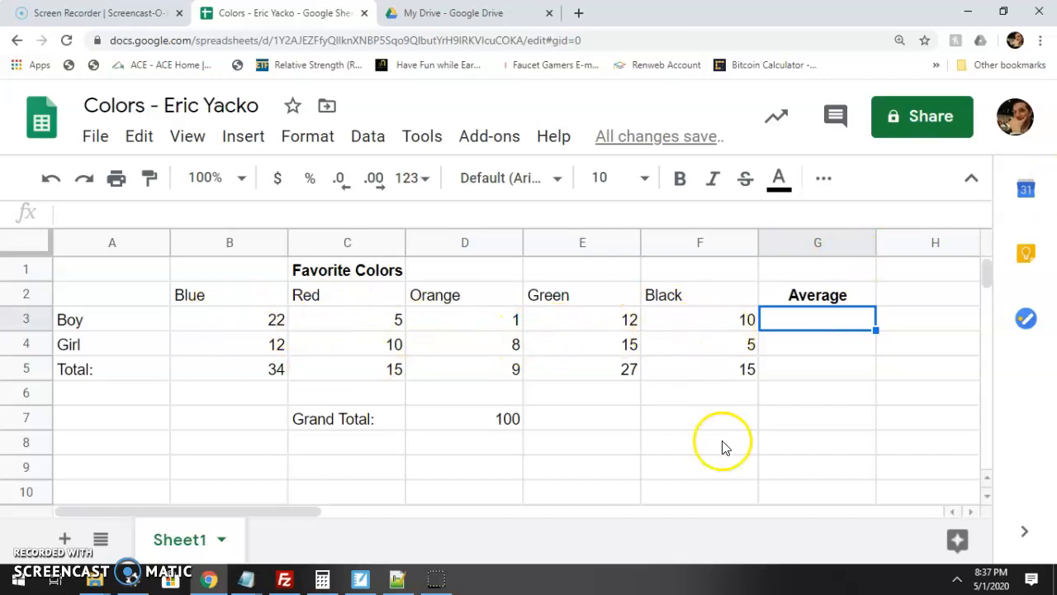
{"action": "type", "text": "="}
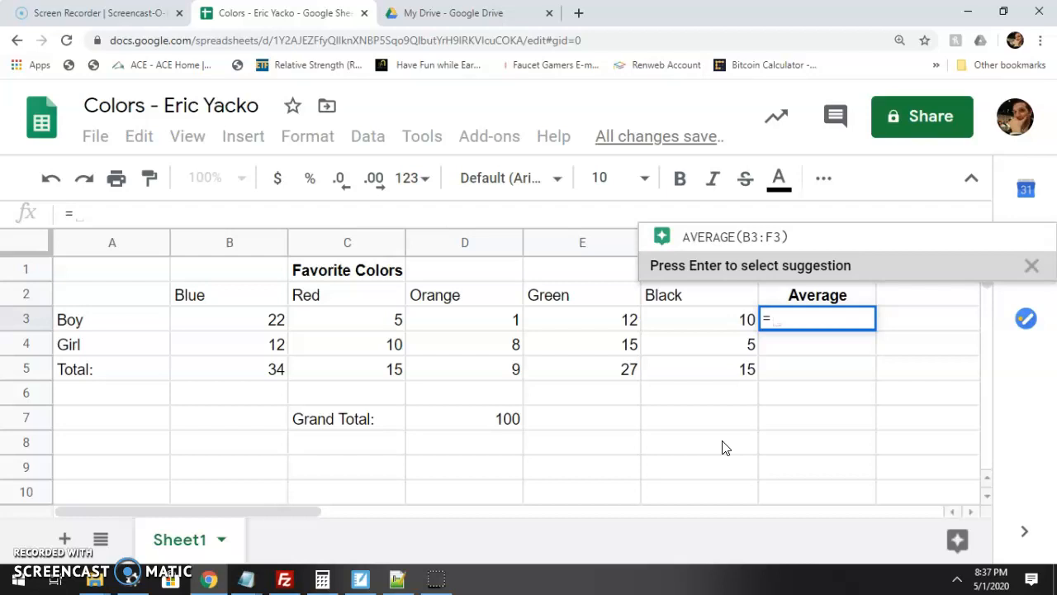
{"action": "type", "text": "AVERAGE"}
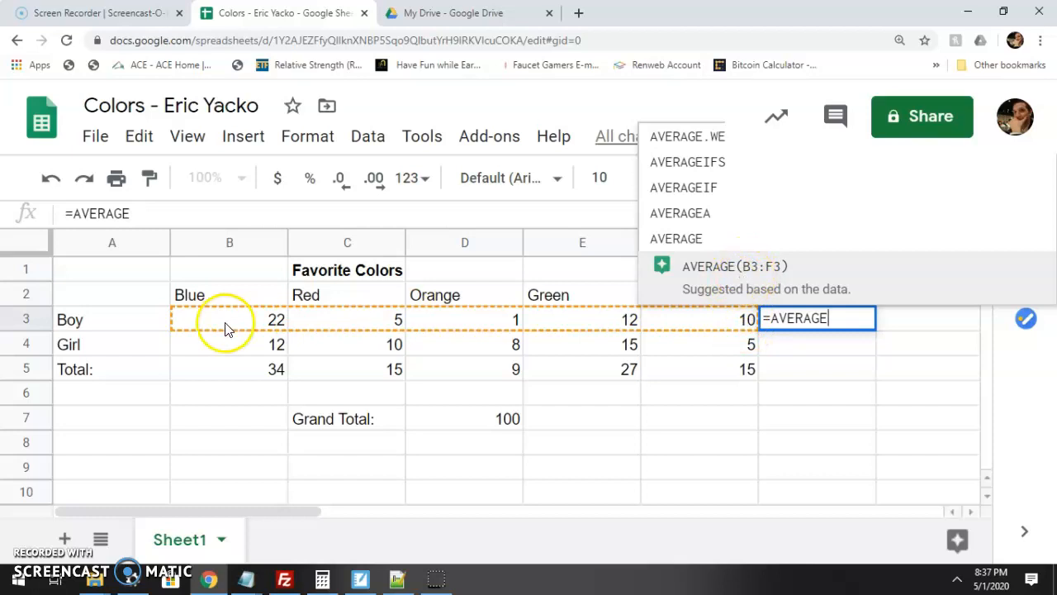
{"action": "left_click", "coordinate": [776, 271]}
{"action": "key", "text": "Return"}
Step: Fill the Boy row's average formula from G3 down to G4 for the Girl row and check the copied formula
{"action": "left_click", "coordinate": [825, 321]}
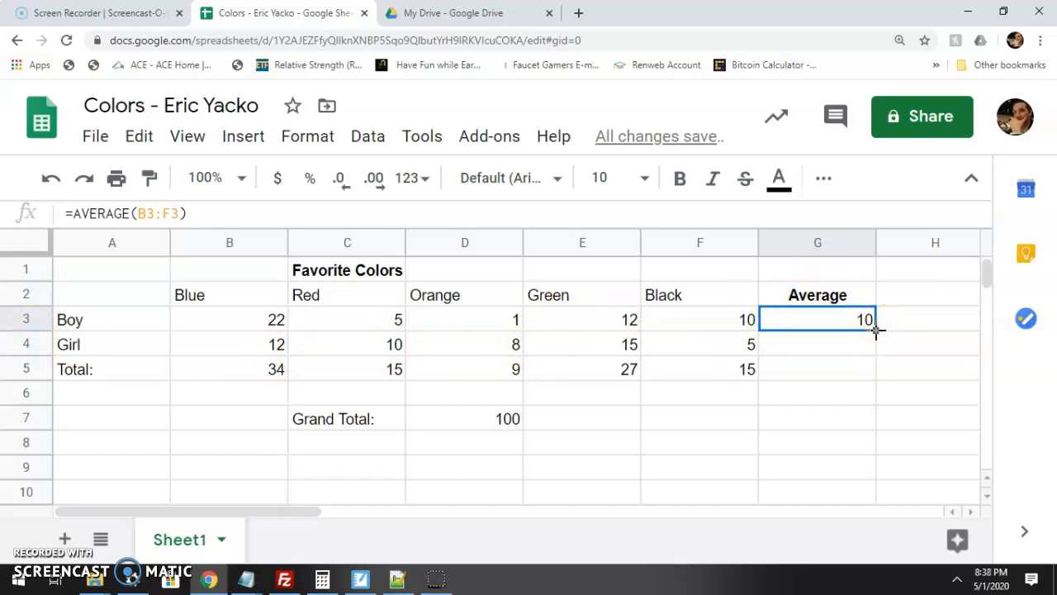
{"action": "mouse_move", "coordinate": [876, 330]}
{"action": "left_mouse_down"}
{"action": "mouse_move", "coordinate": [865, 320]}
{"action": "mouse_move", "coordinate": [869, 349]}
{"action": "left_mouse_up"}
{"action": "left_click", "coordinate": [855, 344]}
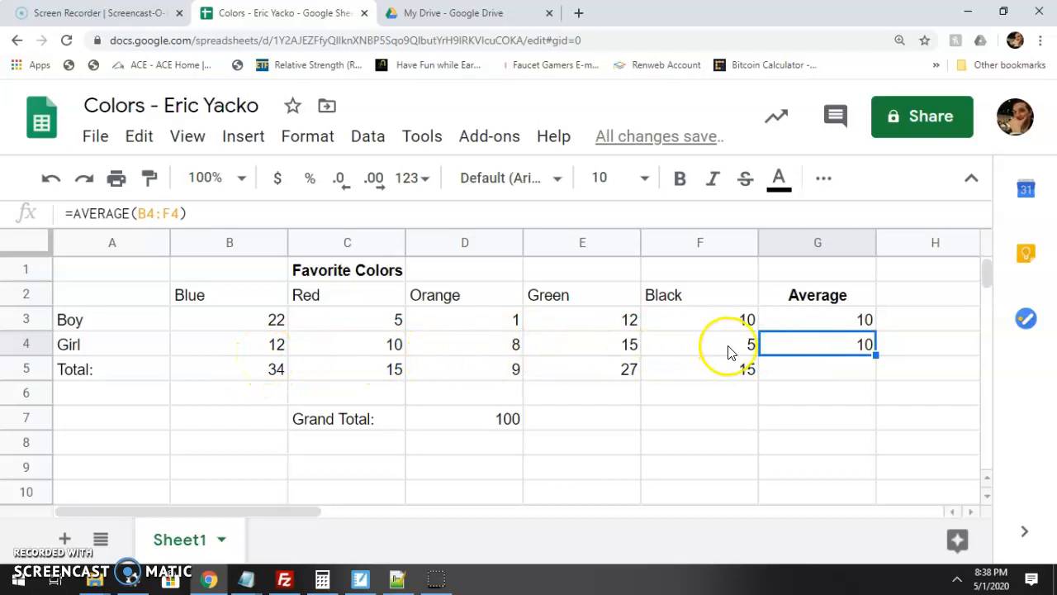
{"action": "left_click", "coordinate": [841, 345]}
{"action": "left_click", "coordinate": [802, 397]}
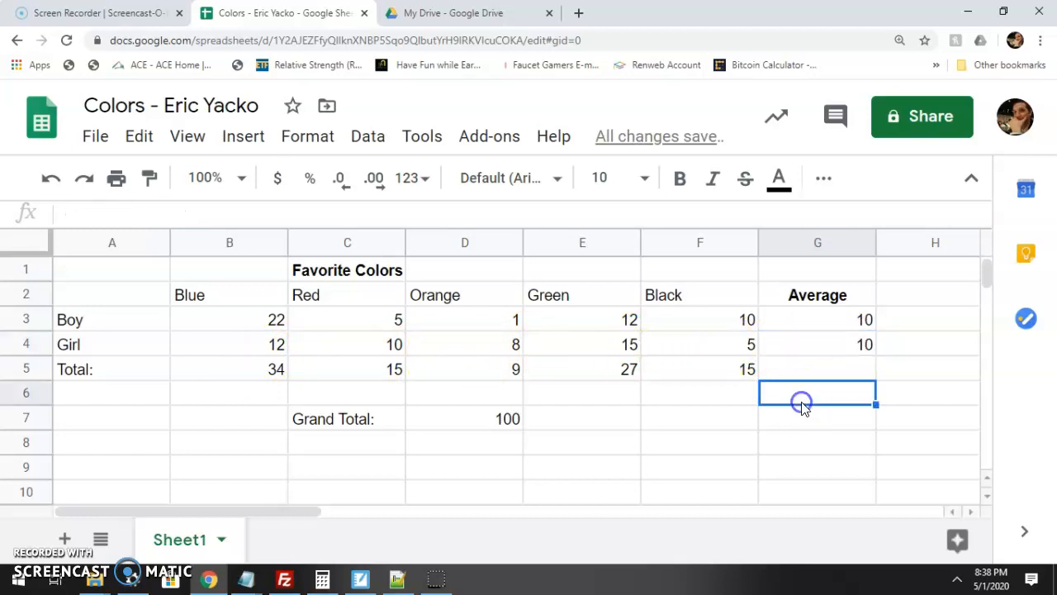
Step: Change the Girl row's Green value in E4 to 25 and check the Girl average in G4
{"action": "left_click", "coordinate": [731, 344]}
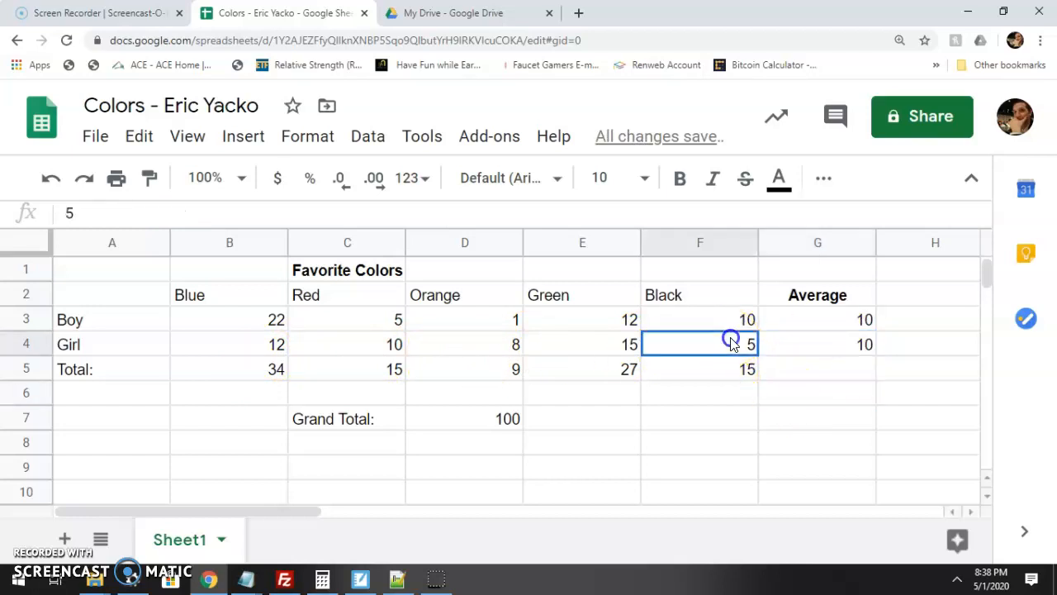
{"action": "left_click", "coordinate": [576, 352]}
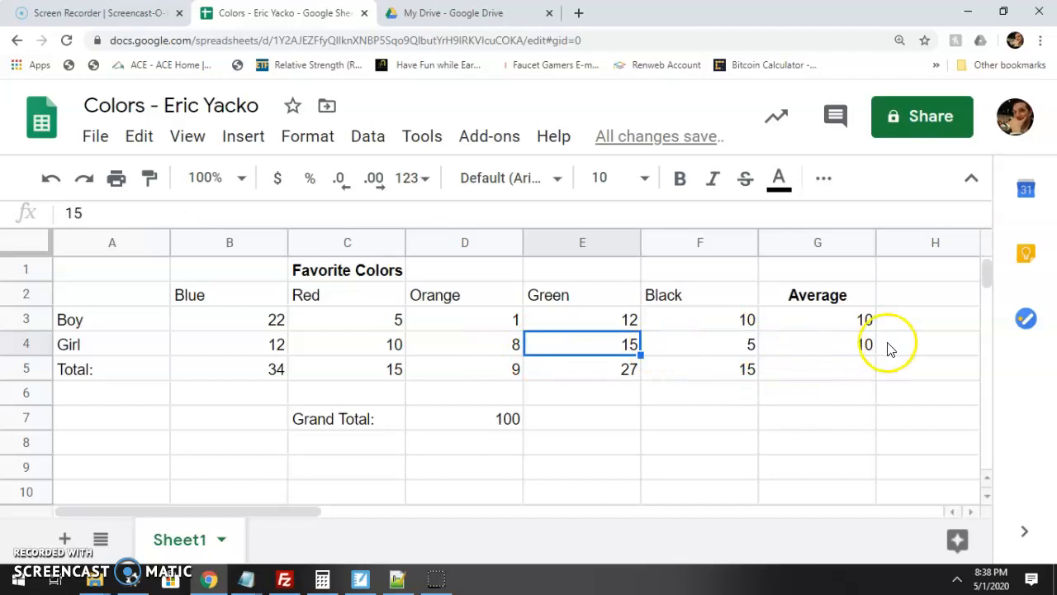
{"action": "double_click", "coordinate": [624, 349]}
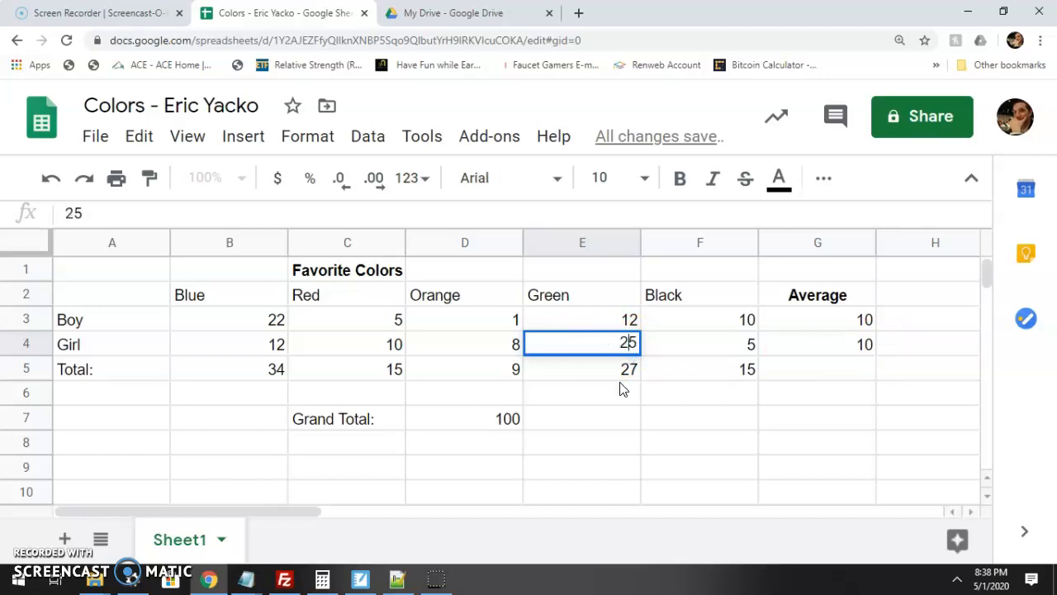
{"action": "key", "text": "Return"}
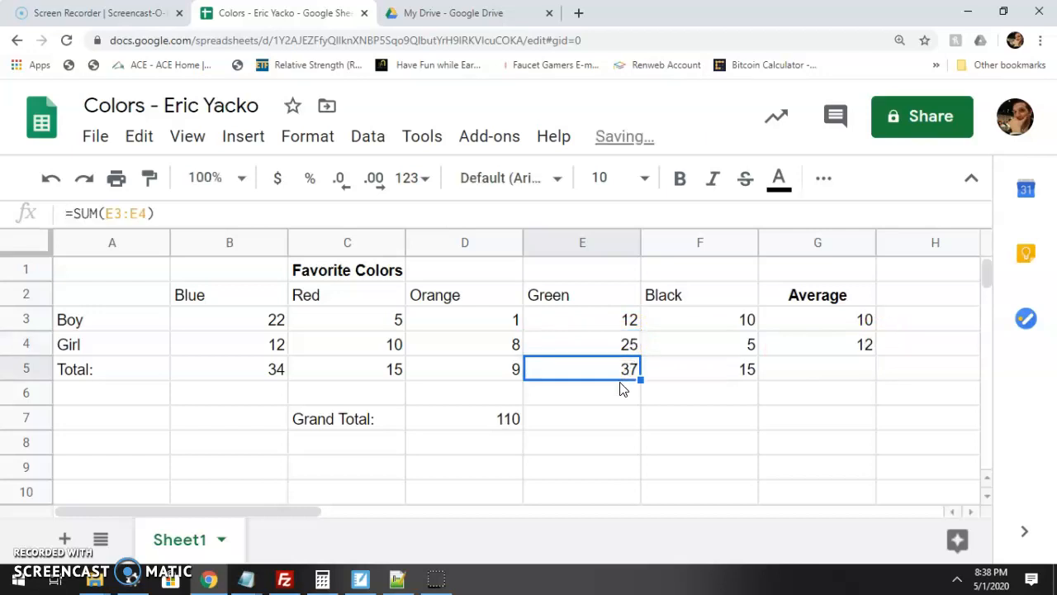
{"action": "left_click", "coordinate": [870, 341]}
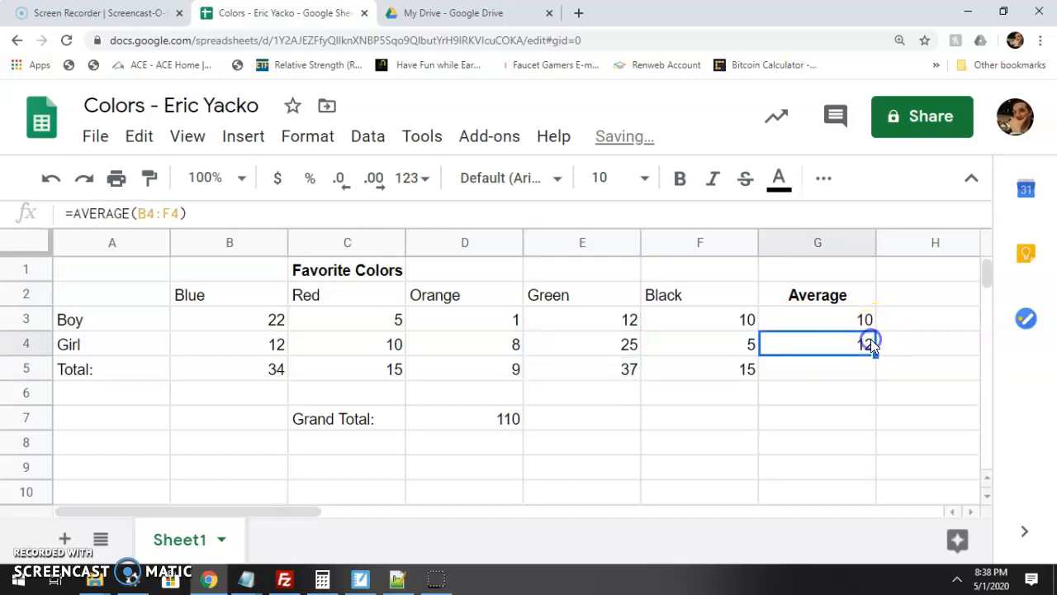
Step: Set the Girl row's Green value in E4 back to 15 and recheck the Girl average and the grand total
{"action": "left_click", "coordinate": [640, 347]}
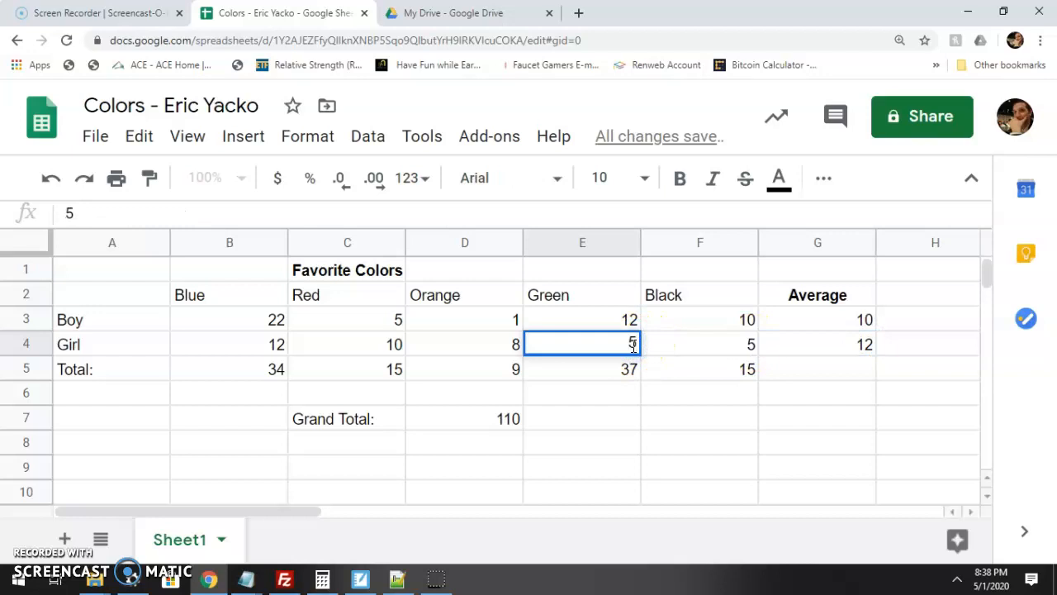
{"action": "type", "text": "1"}
{"action": "key", "text": "Return"}
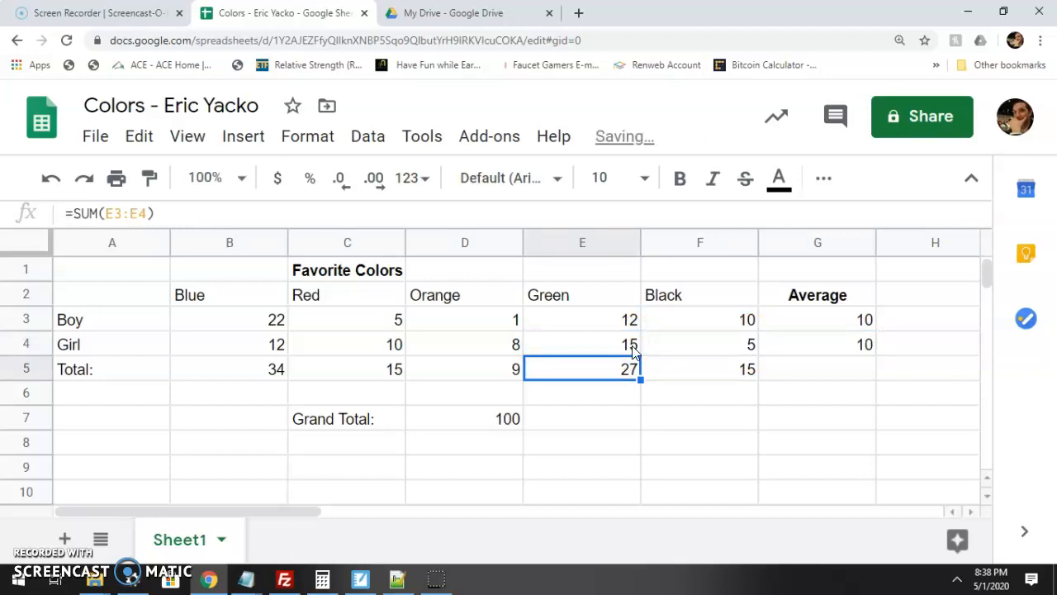
{"action": "left_click", "coordinate": [863, 341]}
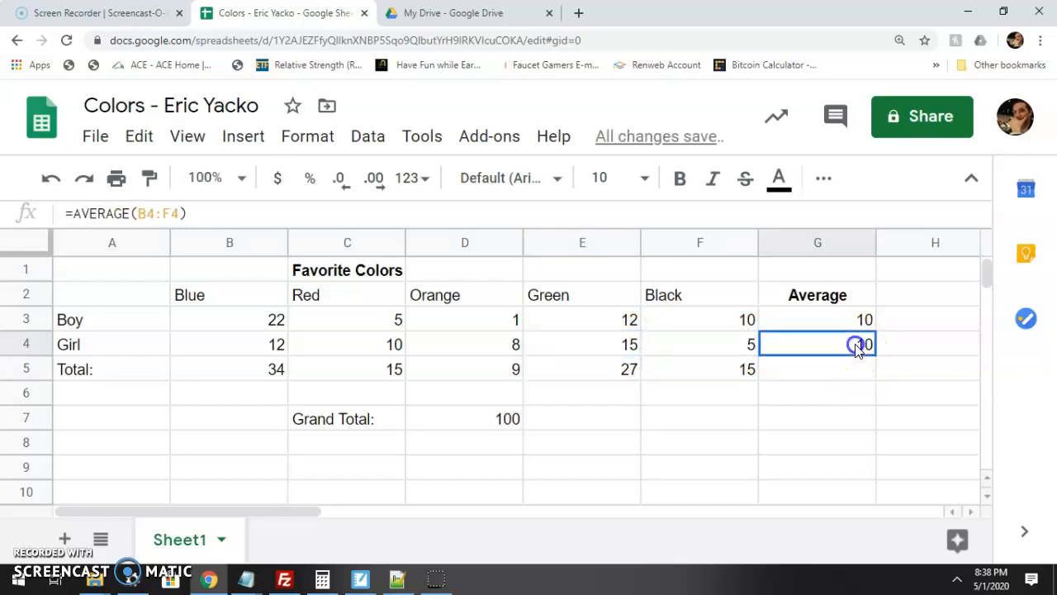
{"action": "left_click", "coordinate": [492, 423]}
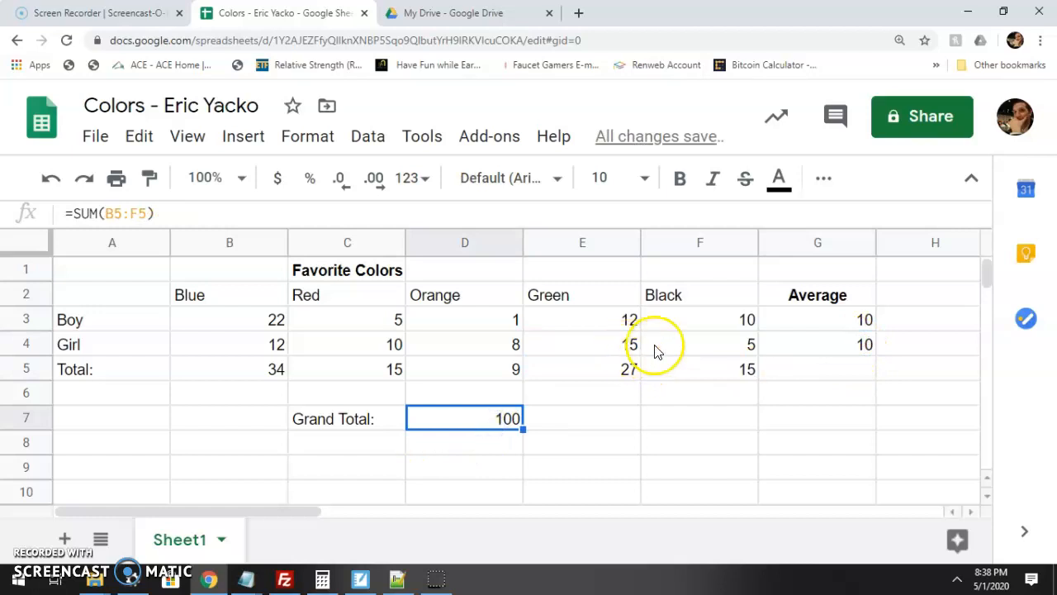
{"action": "left_click", "coordinate": [617, 348]}
{"action": "left_click", "coordinate": [507, 422]}
{"action": "left_click", "coordinate": [868, 340]}
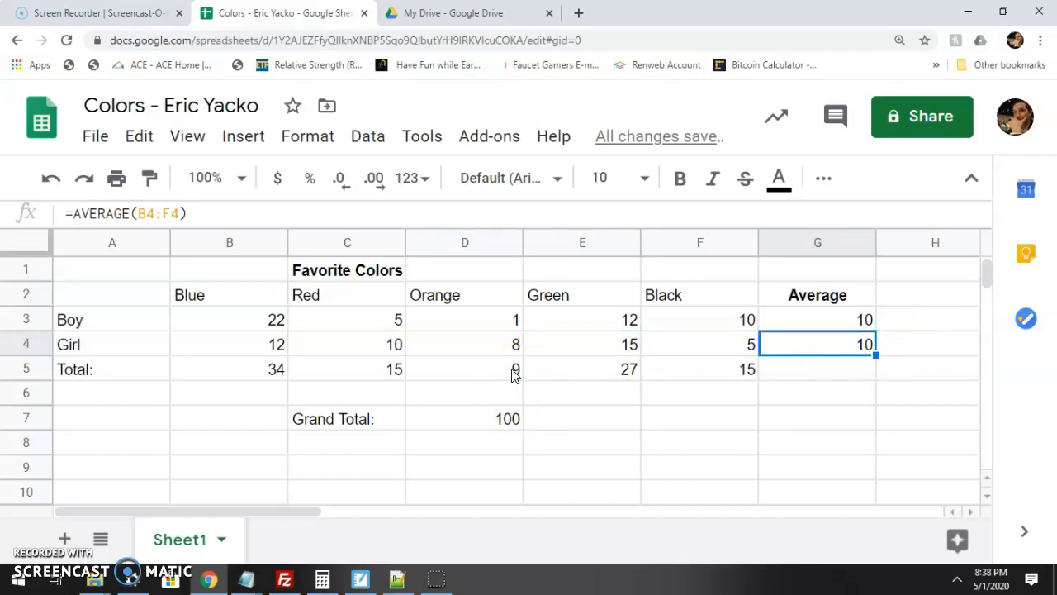
Step: Select the table range A2:F5 and fill its cells with cornflower blue
{"action": "key", "text": "ctrl+minus"}
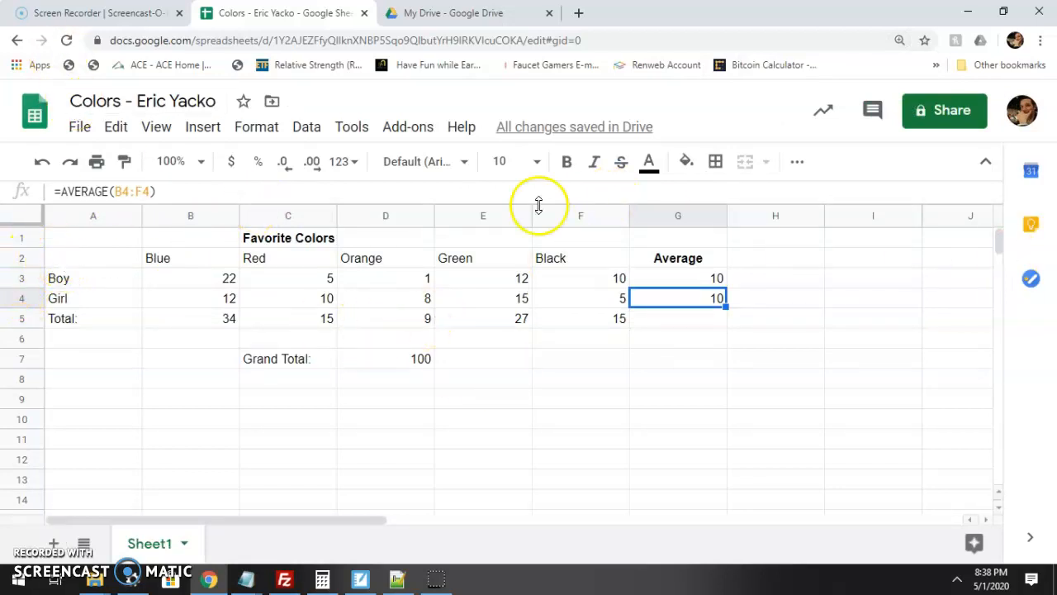
{"action": "left_click", "coordinate": [98, 261]}
{"action": "left_click_drag", "start_coordinate": [100, 275], "coordinate": [580, 319]}
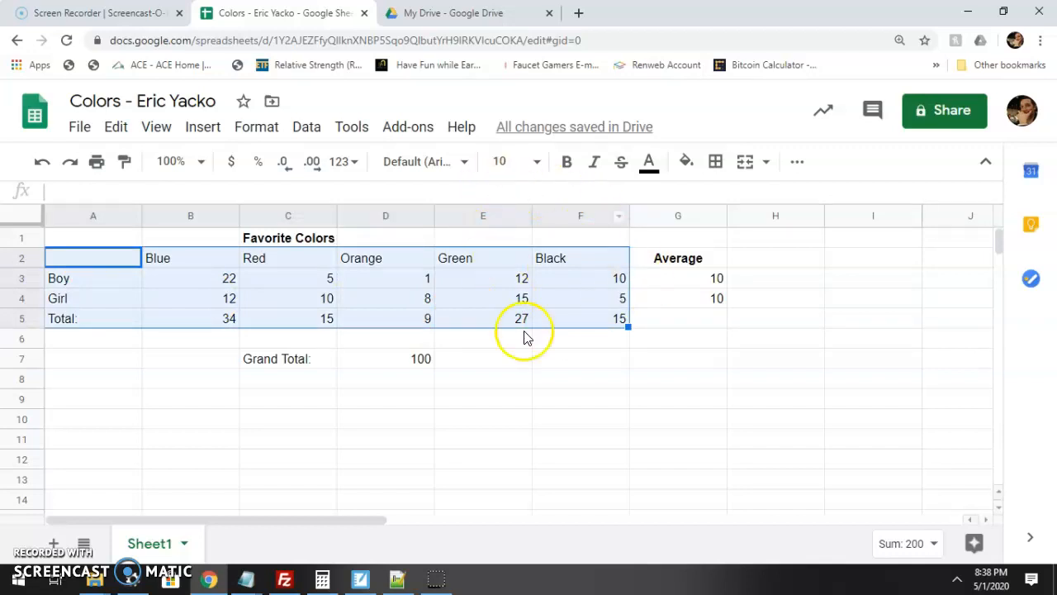
{"action": "left_click", "coordinate": [687, 161]}
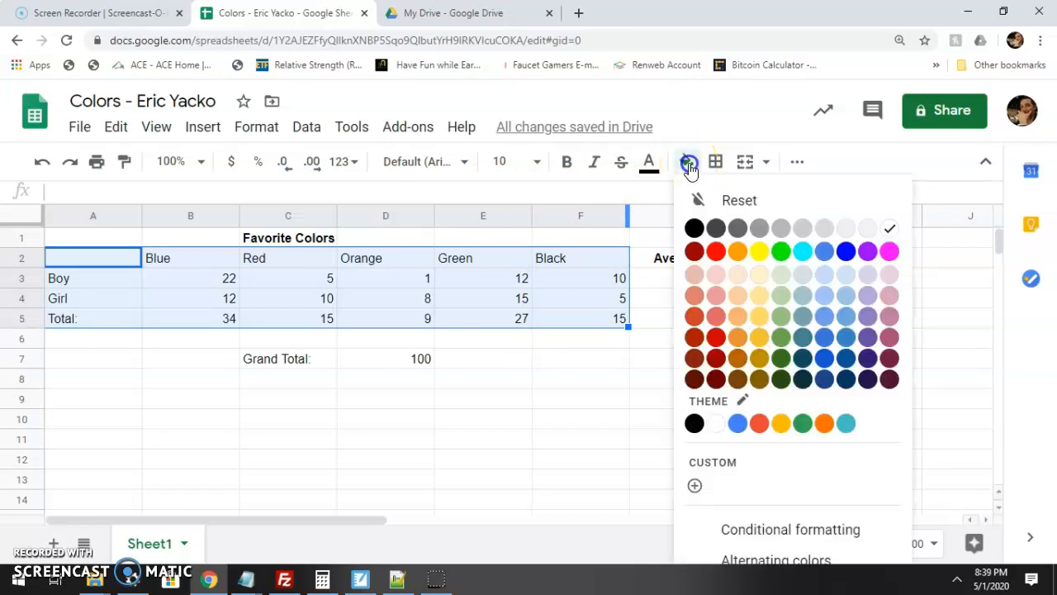
{"action": "left_click", "coordinate": [824, 251]}
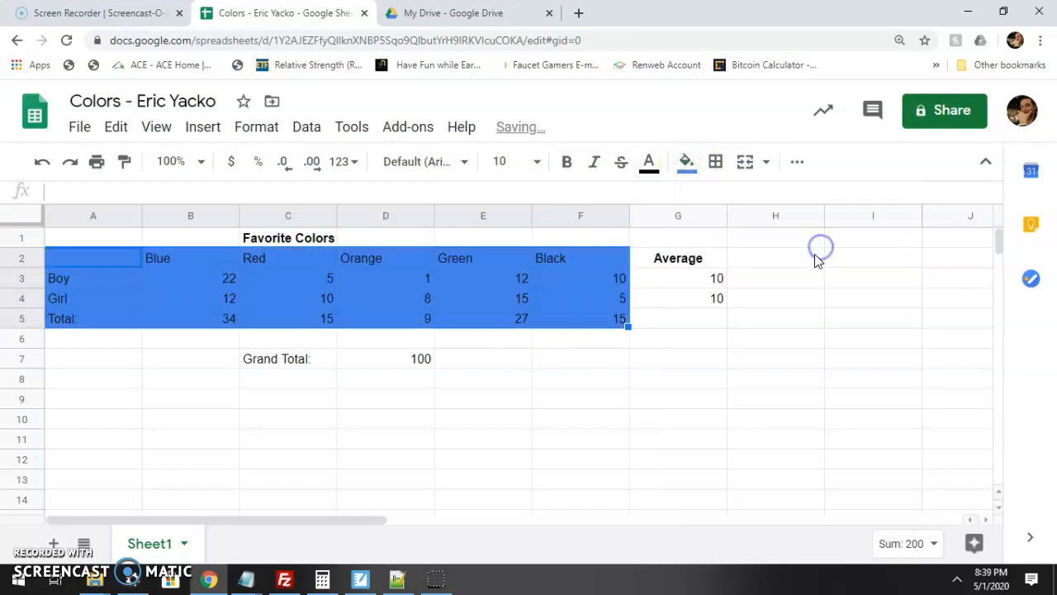
Step: Reset the fill color of the table range A2:F5, keeping the range selected
{"action": "left_click", "coordinate": [650, 163]}
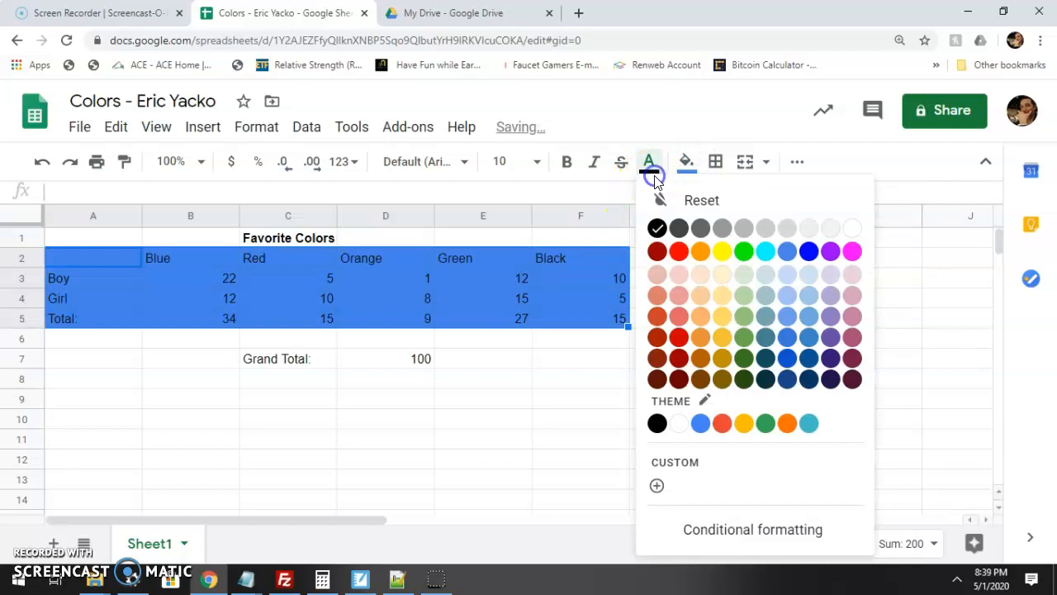
{"action": "left_click", "coordinate": [688, 162]}
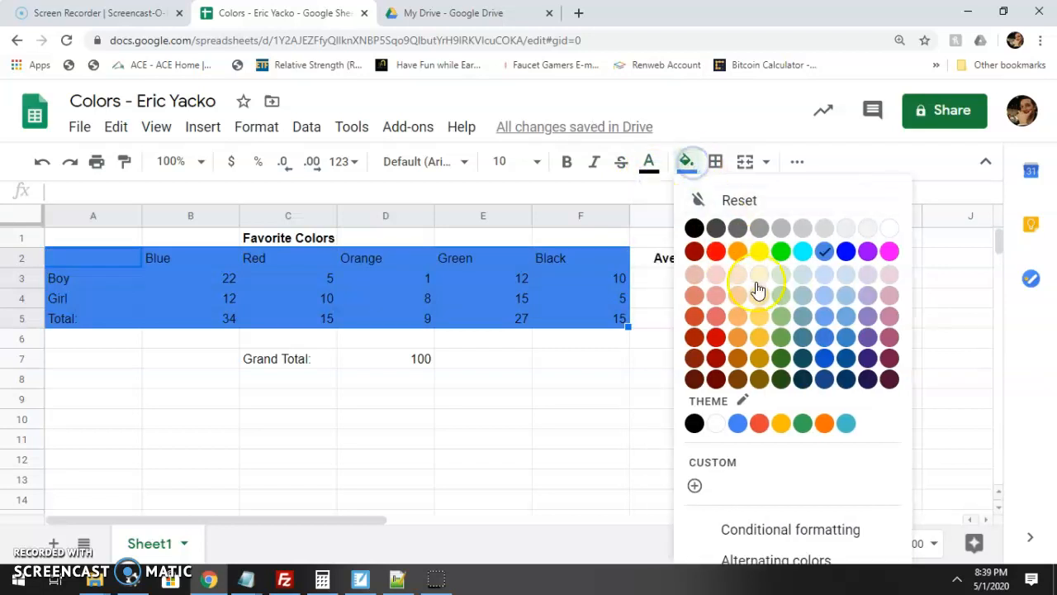
{"action": "left_click", "coordinate": [730, 200]}
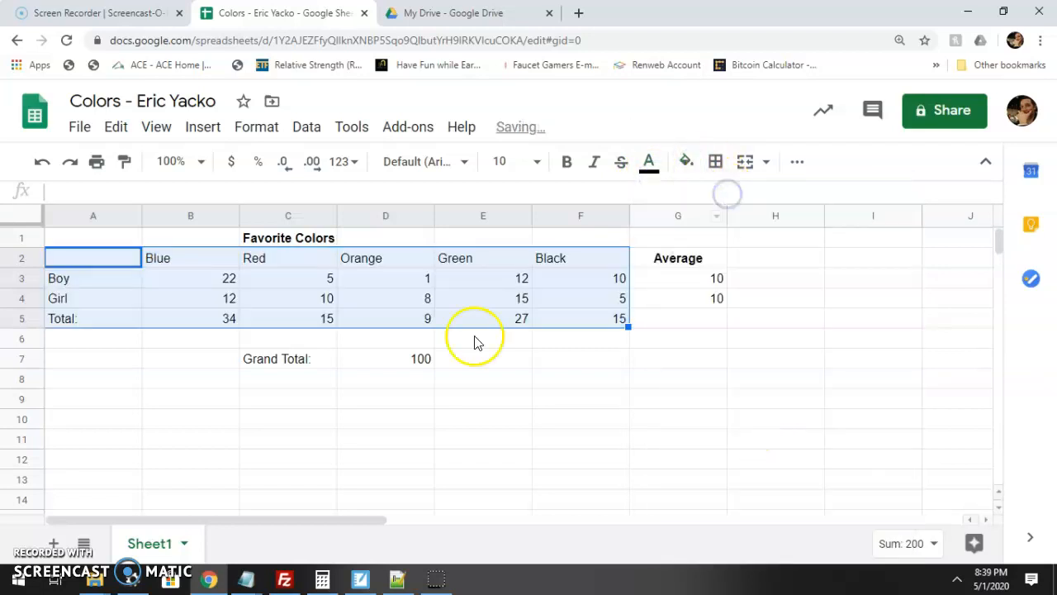
{"action": "left_click", "coordinate": [451, 375]}
{"action": "mouse_move", "coordinate": [537, 351]}
{"action": "left_mouse_down"}
{"action": "mouse_move", "coordinate": [630, 338]}
{"action": "mouse_move", "coordinate": [623, 323]}
{"action": "left_mouse_up"}
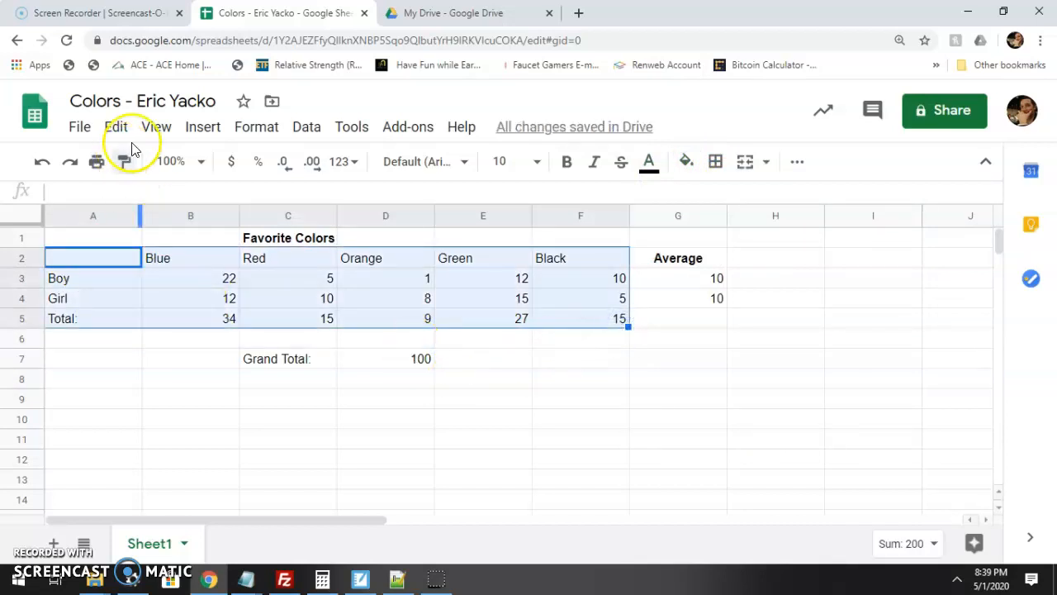
Step: Reselect the table range A2:F5 and insert a chart from it
{"action": "left_click", "coordinate": [202, 128]}
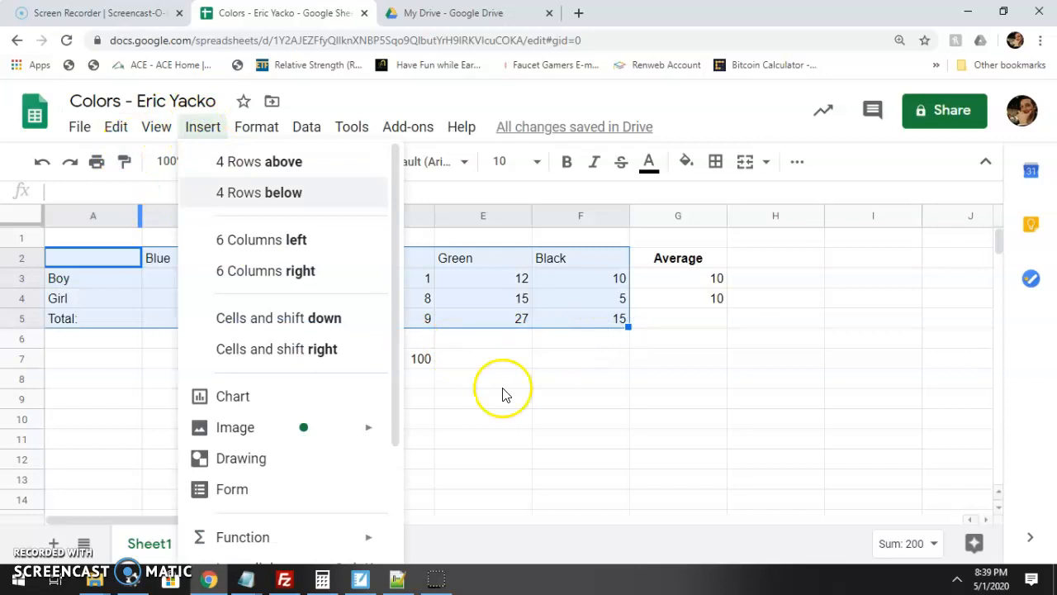
{"action": "left_click", "coordinate": [604, 441]}
{"action": "left_click", "coordinate": [85, 257]}
{"action": "left_click_drag", "start_coordinate": [85, 257], "coordinate": [577, 321]}
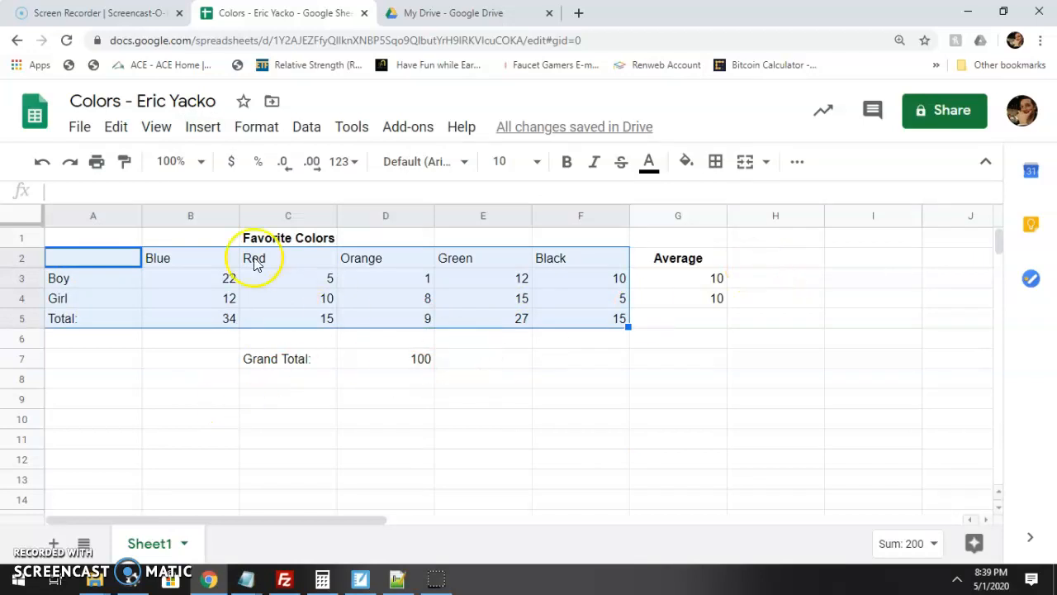
{"action": "left_click", "coordinate": [207, 128]}
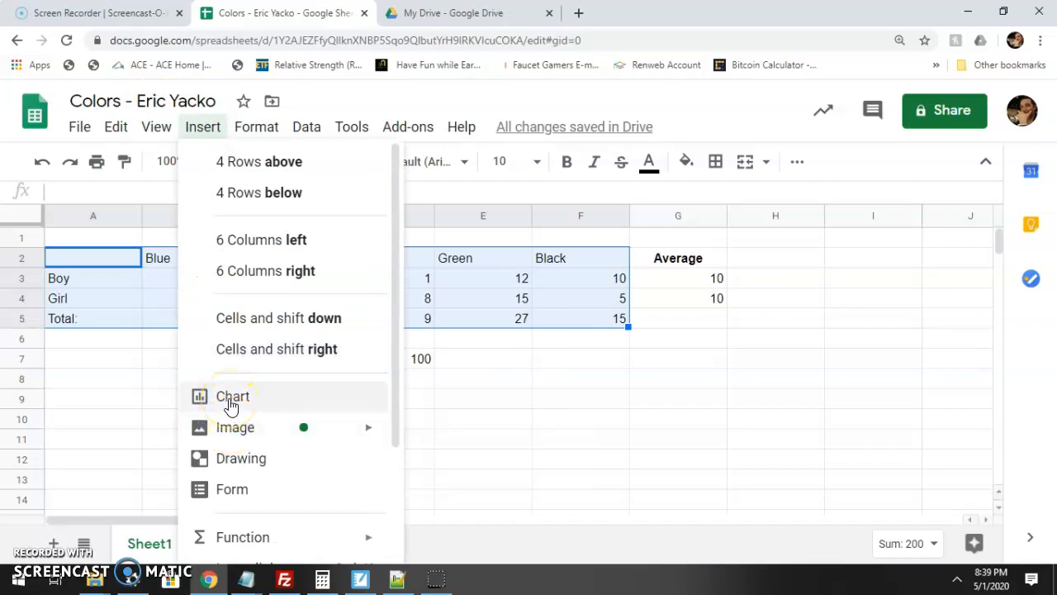
{"action": "left_click", "coordinate": [231, 400]}
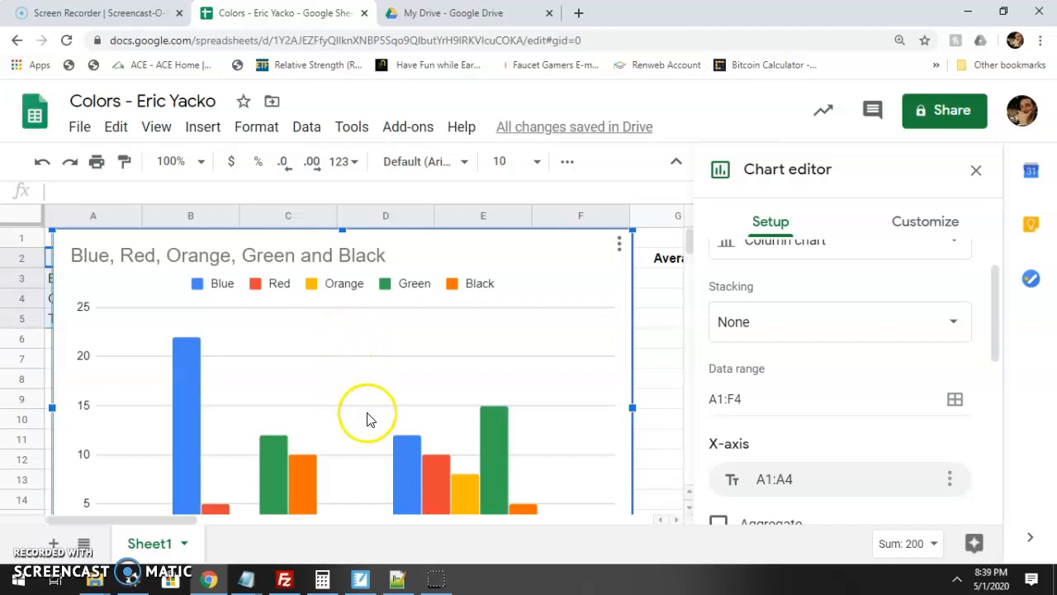
Step: Look over the whole column chart and move it away from the first columns of the data table
{"action": "scroll", "coordinate": [351, 392], "scroll_direction": "down", "scroll_amount": 3}
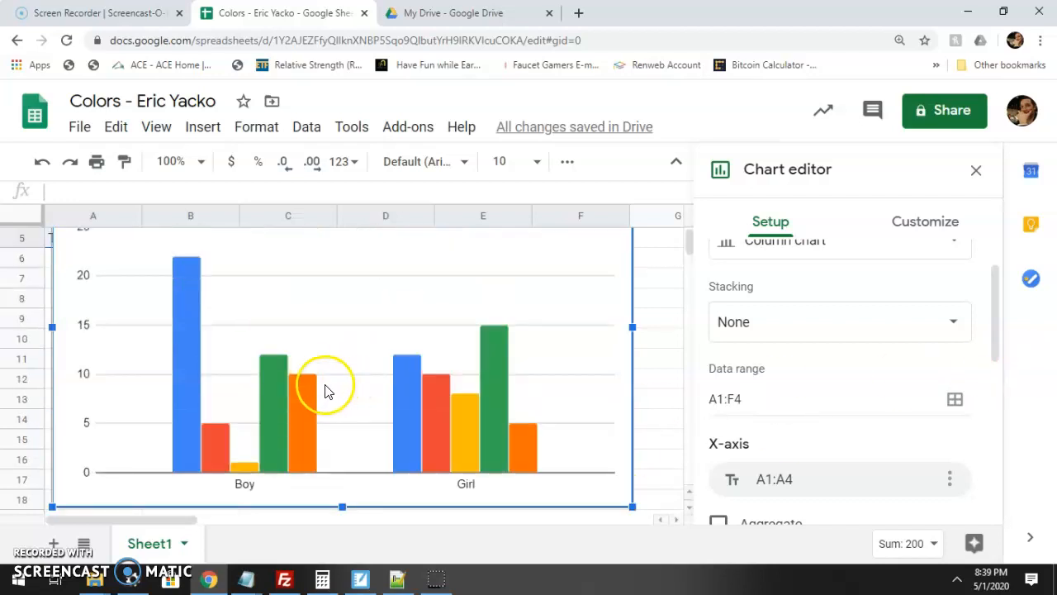
{"action": "scroll", "coordinate": [331, 382], "scroll_direction": "up", "scroll_amount": 3}
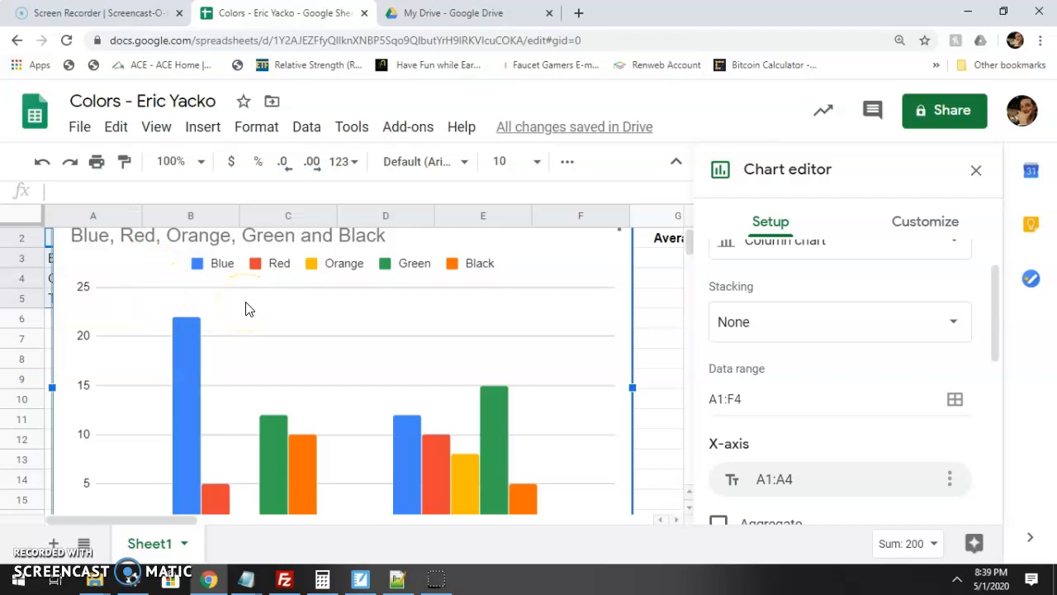
{"action": "key", "text": "ctrl+minus"}
{"action": "key", "text": "ctrl+minus"}
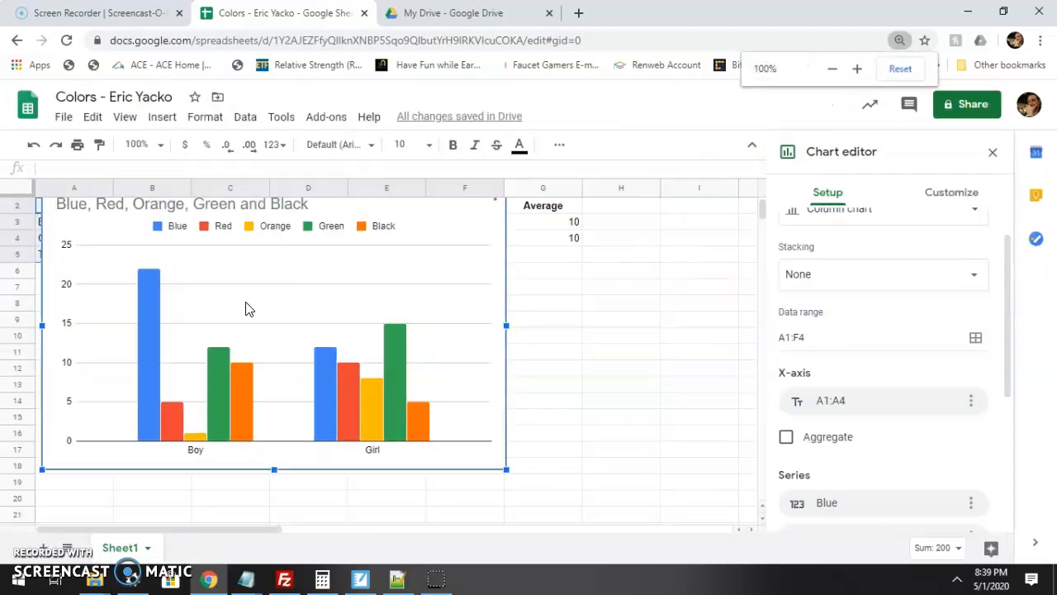
{"action": "left_click_drag", "start_coordinate": [281, 285], "coordinate": [439, 309]}
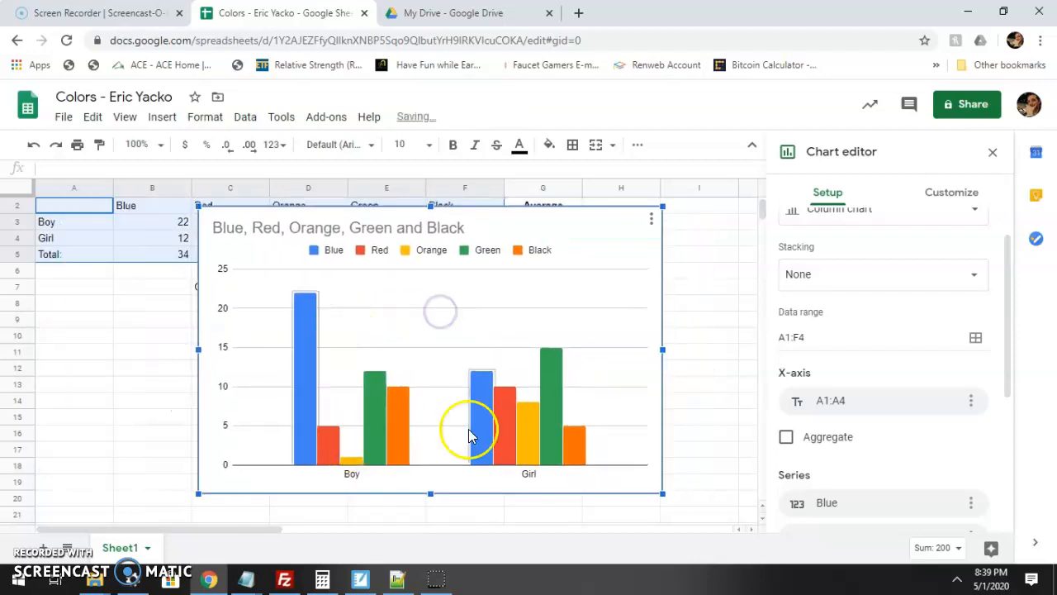
Step: Try the suggested Bar chart type for the chart and restore the Column chart type
{"action": "scroll", "coordinate": [847, 322], "scroll_direction": "up", "scroll_amount": 1}
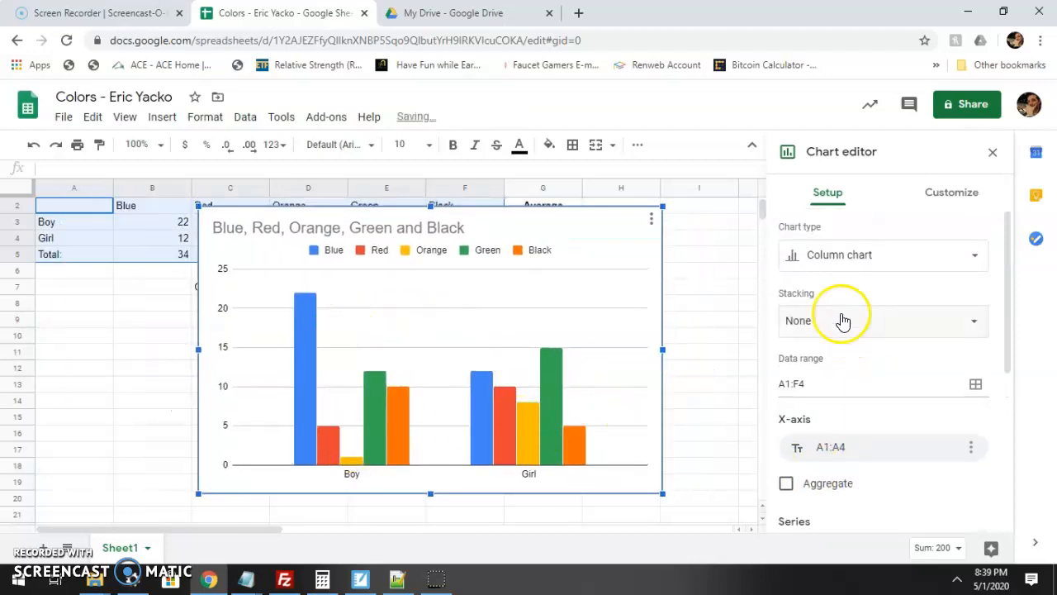
{"action": "left_click", "coordinate": [814, 261]}
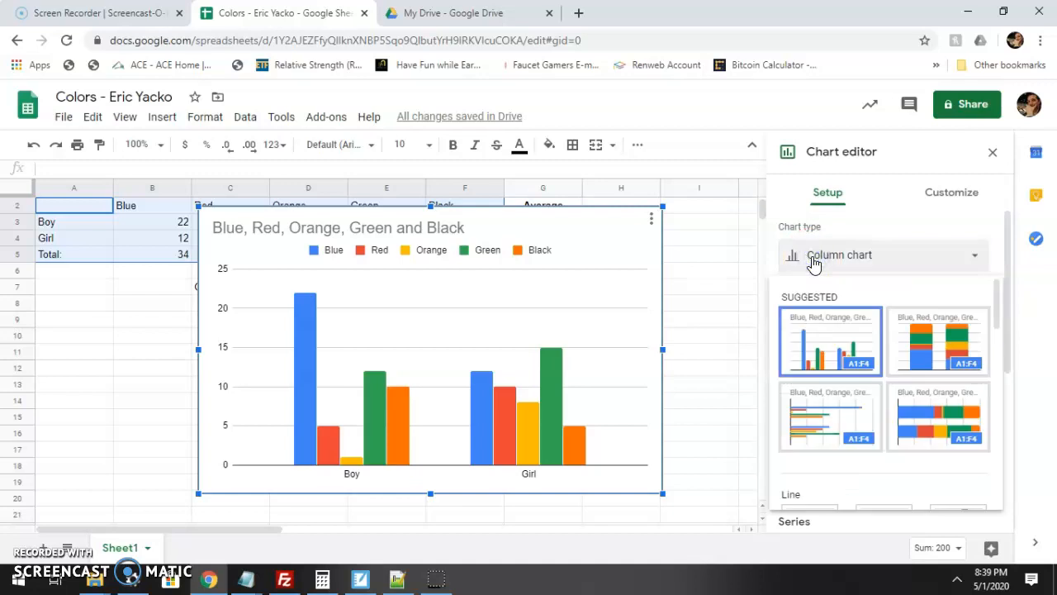
{"action": "left_click", "coordinate": [842, 417]}
{"action": "left_click", "coordinate": [822, 261]}
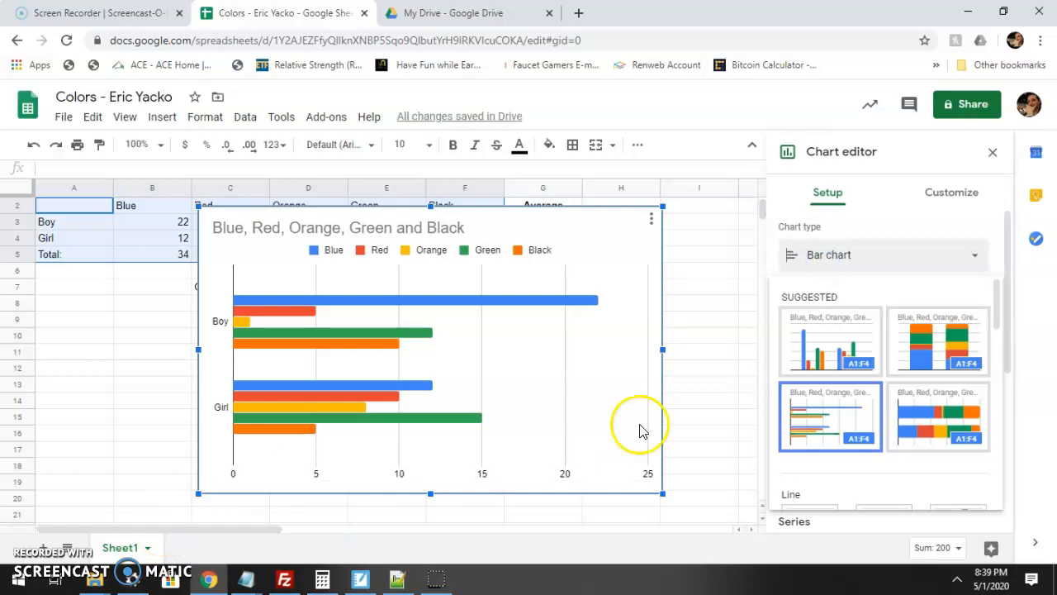
{"action": "left_click", "coordinate": [829, 343]}
{"action": "left_click", "coordinate": [809, 329]}
Step: Review the chart's setup options and try Switch rows / columns, turning the option off again
{"action": "scroll", "coordinate": [813, 365], "scroll_direction": "down", "scroll_amount": 4}
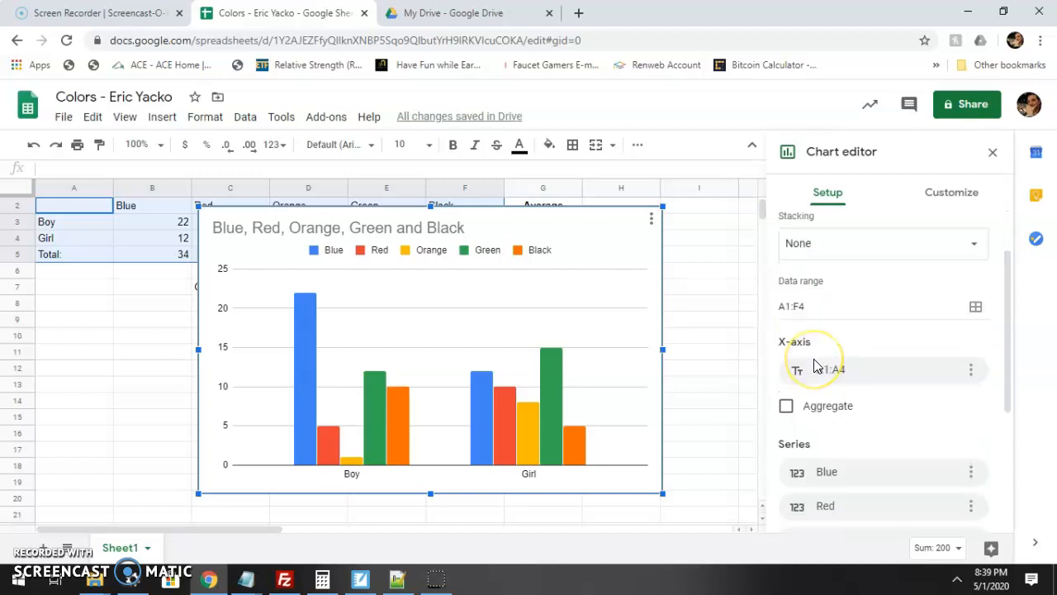
{"action": "scroll", "coordinate": [813, 366], "scroll_direction": "up", "scroll_amount": 4}
{"action": "scroll", "coordinate": [815, 366], "scroll_direction": "down", "scroll_amount": 4}
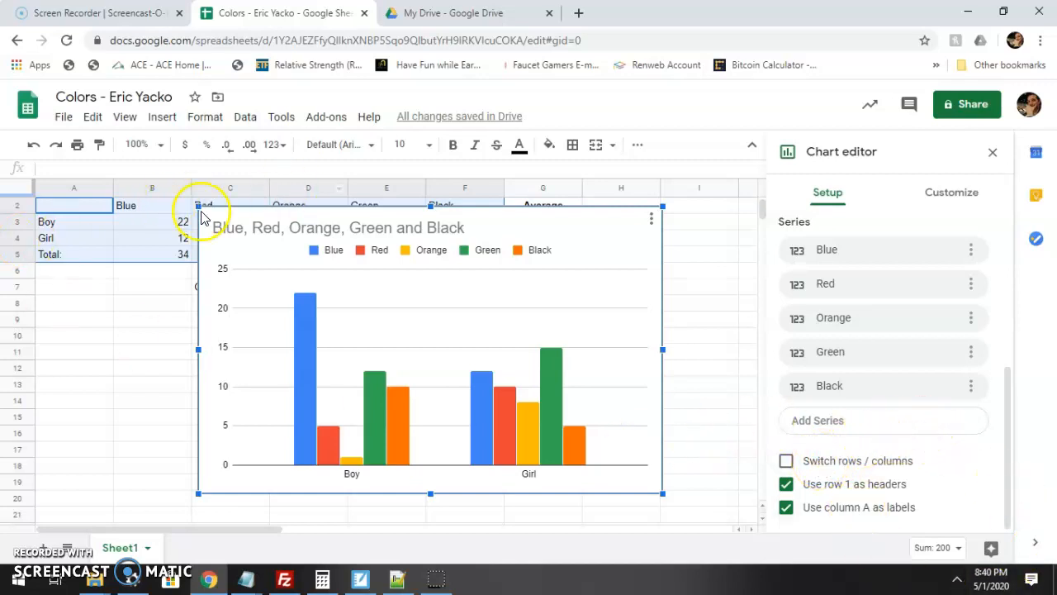
{"action": "left_click", "coordinate": [823, 465]}
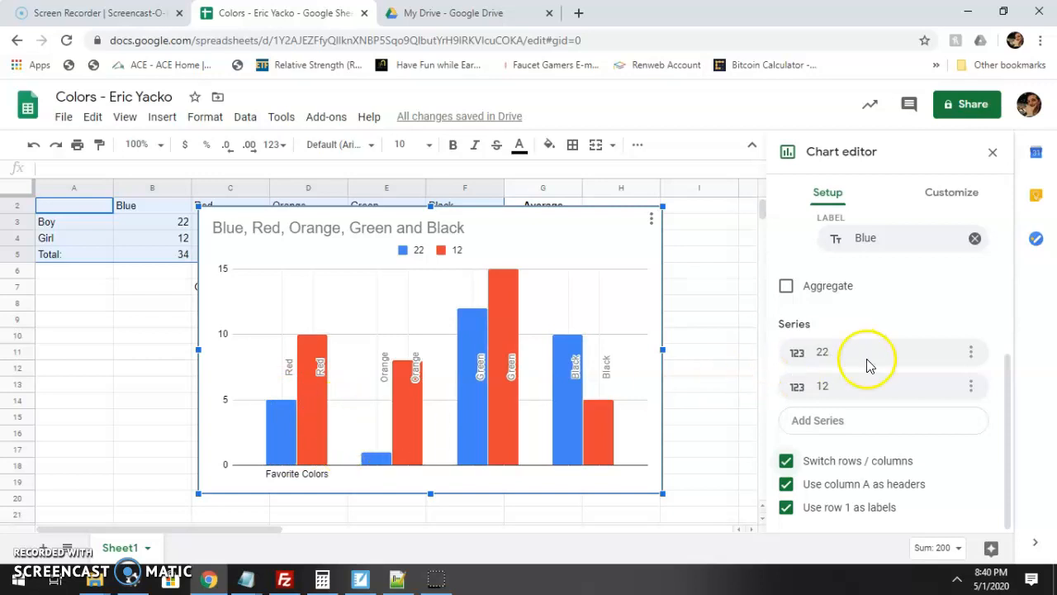
{"action": "left_click", "coordinate": [851, 467]}
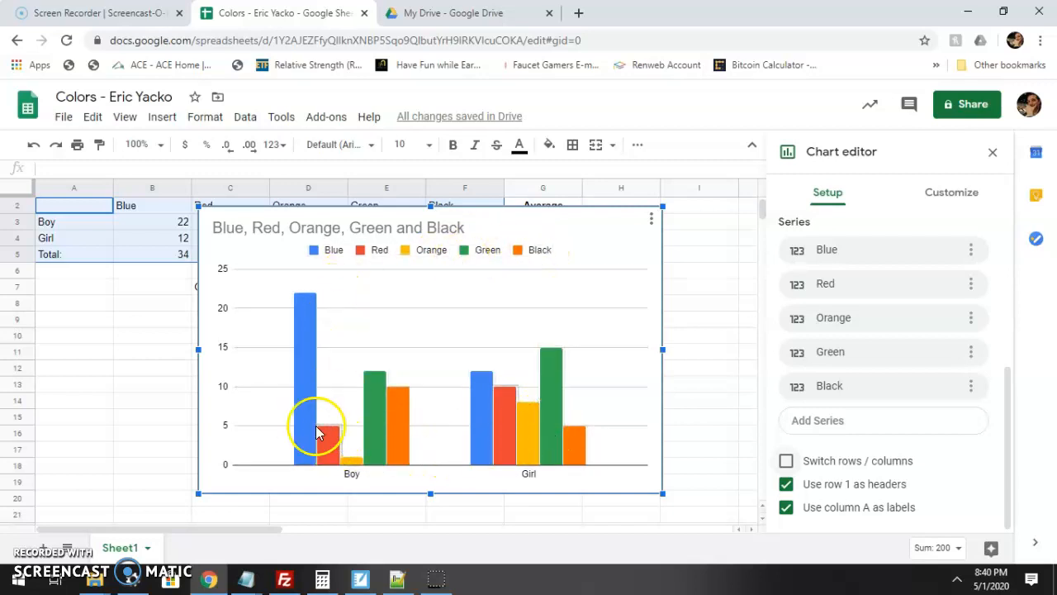
Step: Examine the format and color options of the chart's Blue series
{"action": "left_click", "coordinate": [301, 388]}
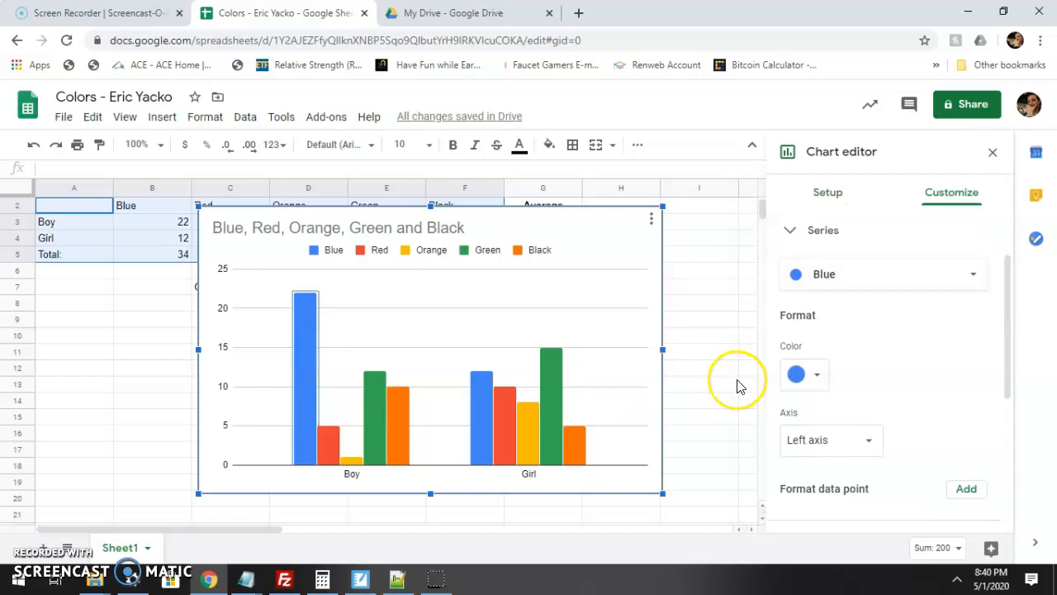
{"action": "left_click", "coordinate": [796, 374]}
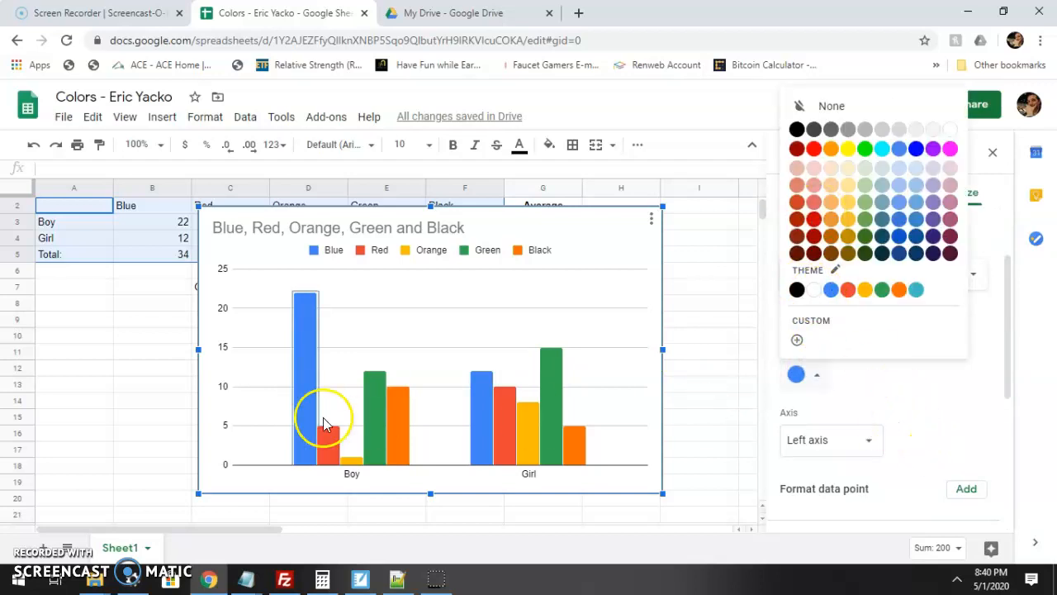
{"action": "left_click", "coordinate": [309, 389]}
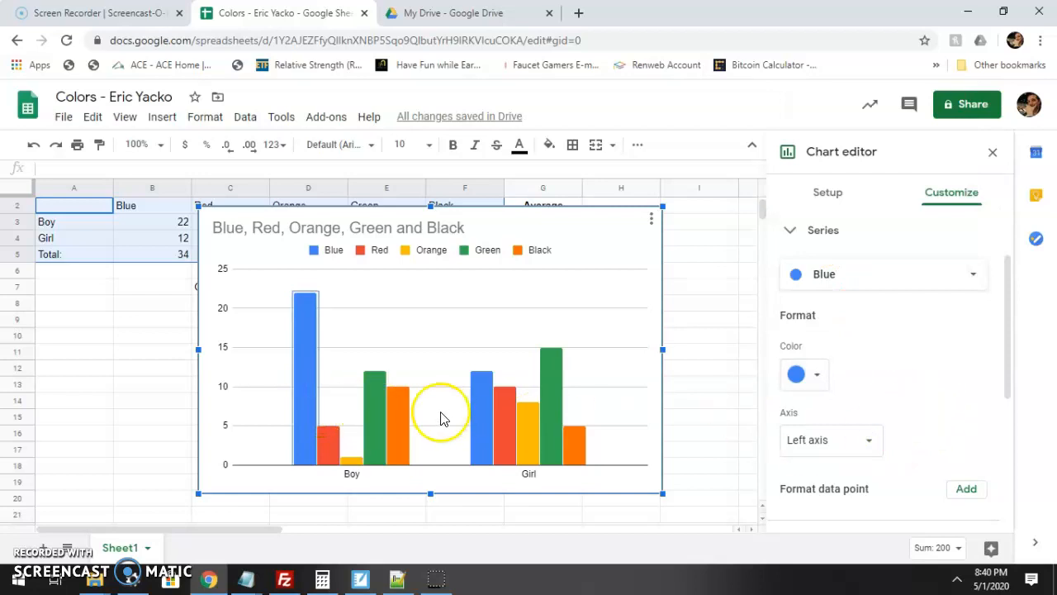
Step: Replace the chart title text with "Favorite Colors"
{"action": "scroll", "coordinate": [439, 417], "scroll_direction": "up", "scroll_amount": 1}
{"action": "left_click", "coordinate": [476, 269]}
{"action": "left_click", "coordinate": [356, 246]}
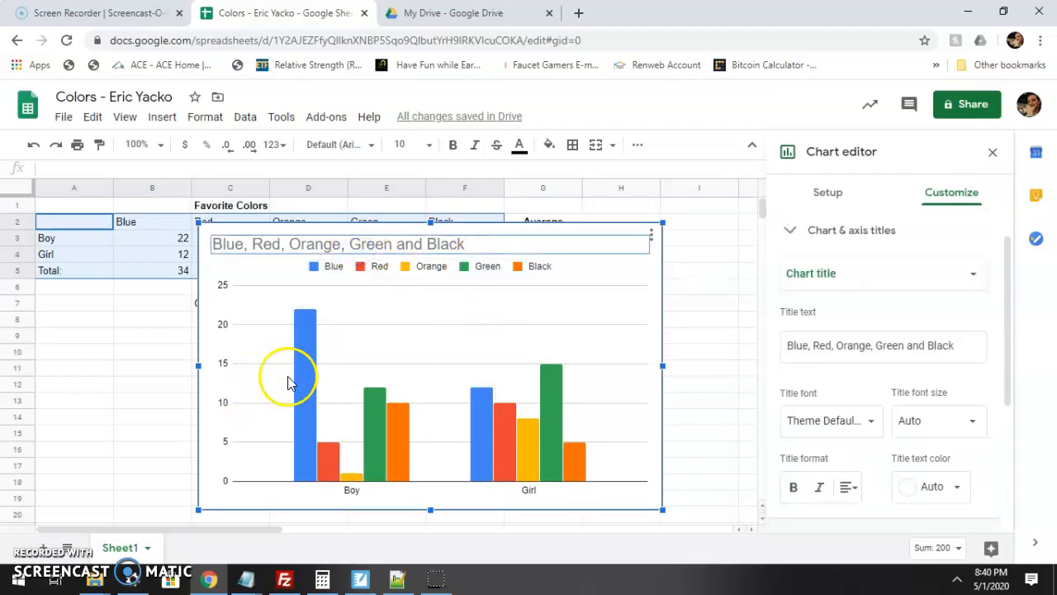
{"action": "left_click", "coordinate": [476, 239]}
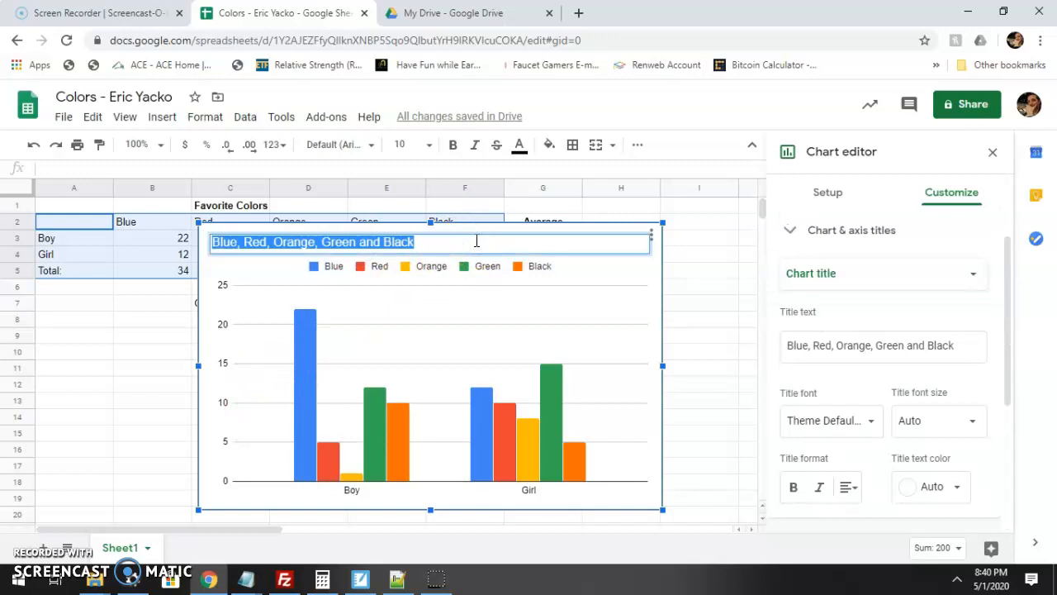
{"action": "type", "text": "Favorite Colors"}
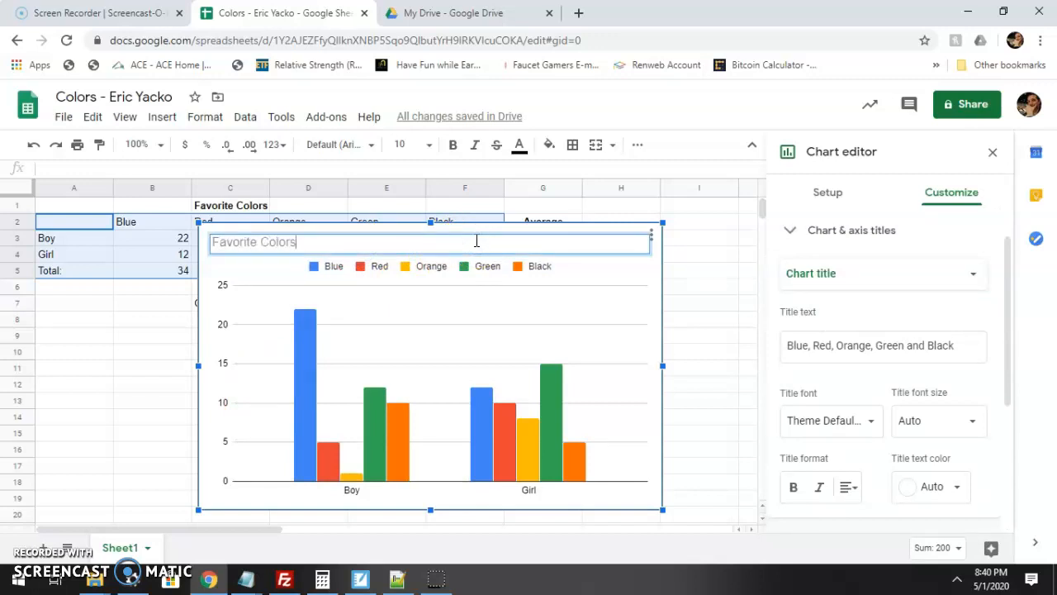
{"action": "left_click", "coordinate": [477, 302]}
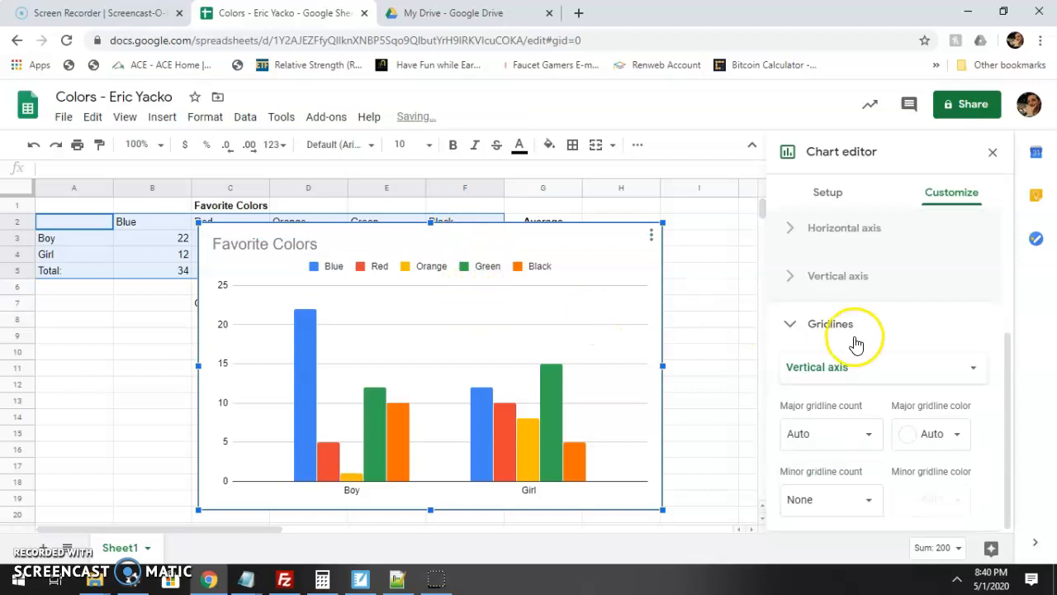
Step: Turn on Switch rows / columns in the chart setup to group the columns by color
{"action": "scroll", "coordinate": [852, 337], "scroll_direction": "up", "scroll_amount": 3}
{"action": "scroll", "coordinate": [821, 307], "scroll_direction": "down", "scroll_amount": 3}
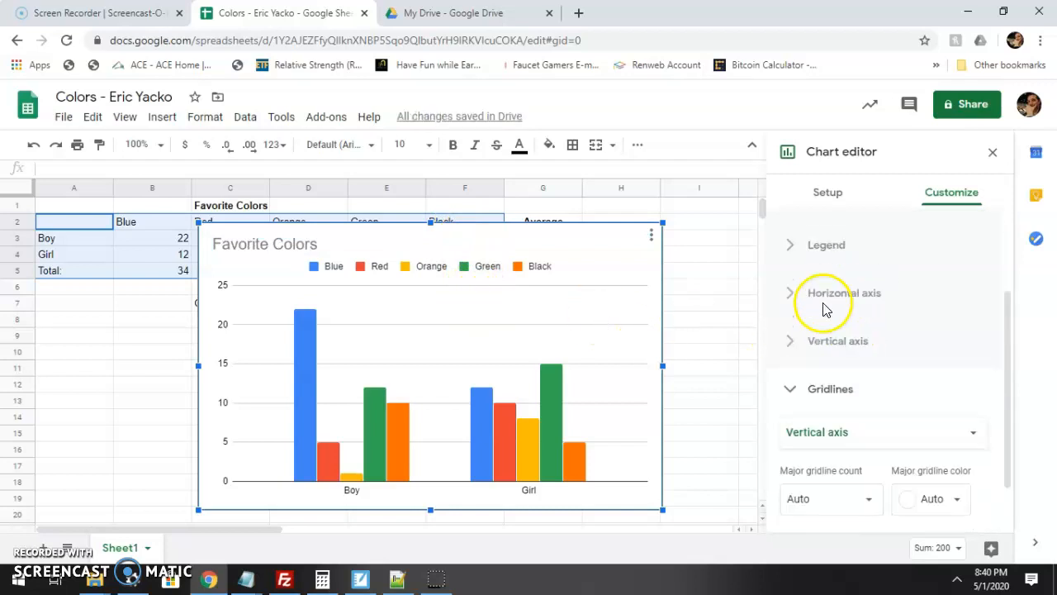
{"action": "scroll", "coordinate": [821, 332], "scroll_direction": "up", "scroll_amount": 3}
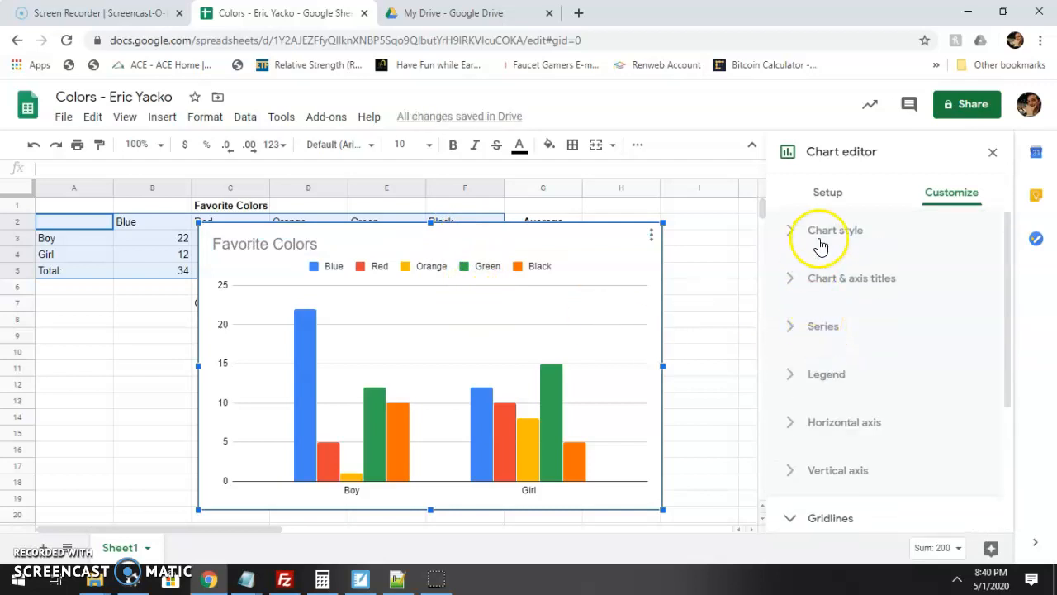
{"action": "left_click", "coordinate": [828, 207]}
{"action": "scroll", "coordinate": [825, 302], "scroll_direction": "down", "scroll_amount": 5}
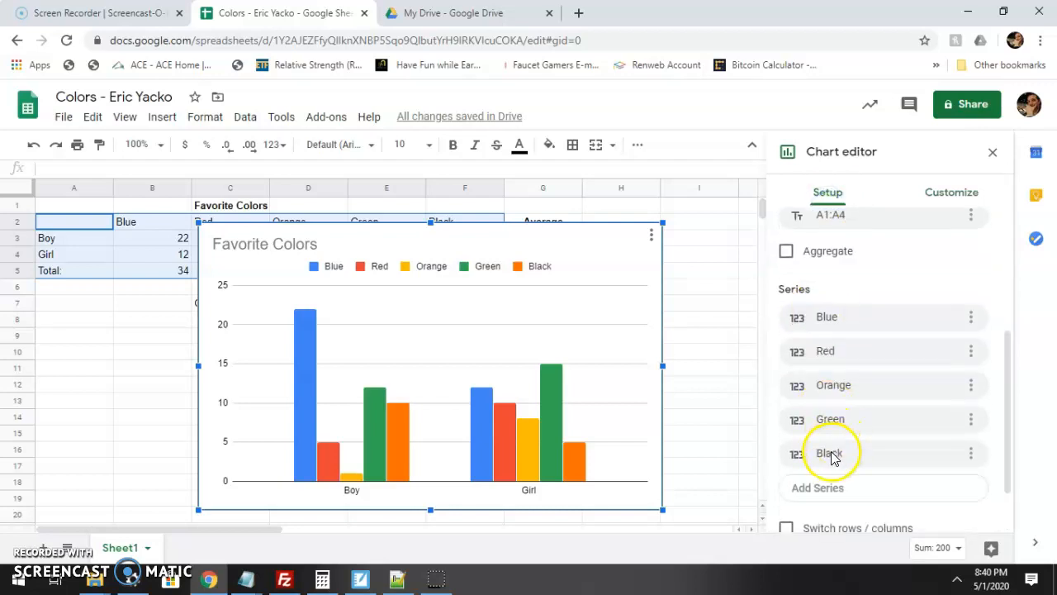
{"action": "left_click", "coordinate": [832, 460]}
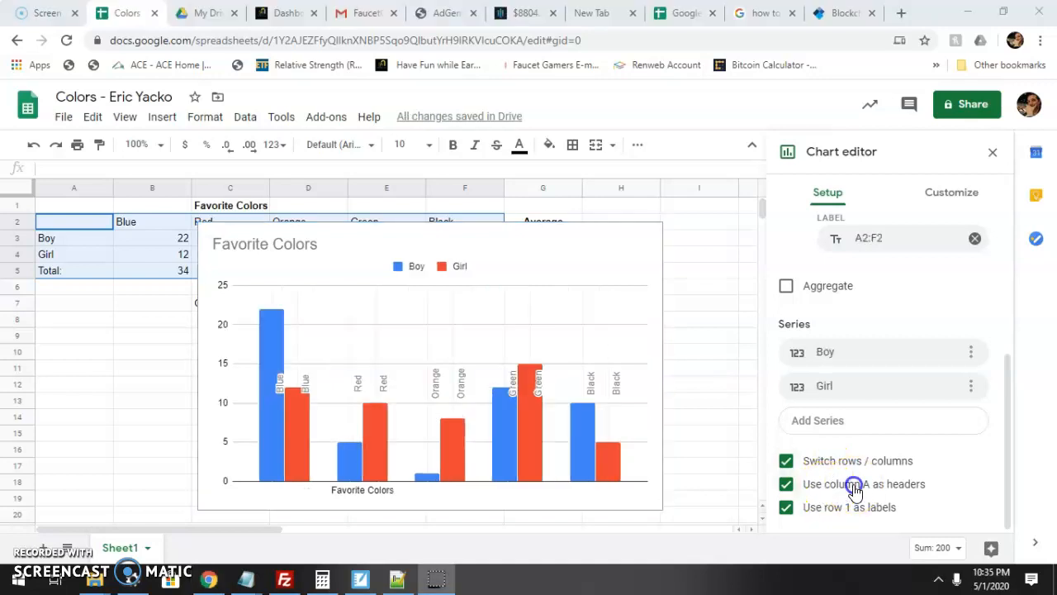
Step: Turn off Use column A as headers for the chart and turn it back on
{"action": "left_click", "coordinate": [854, 488]}
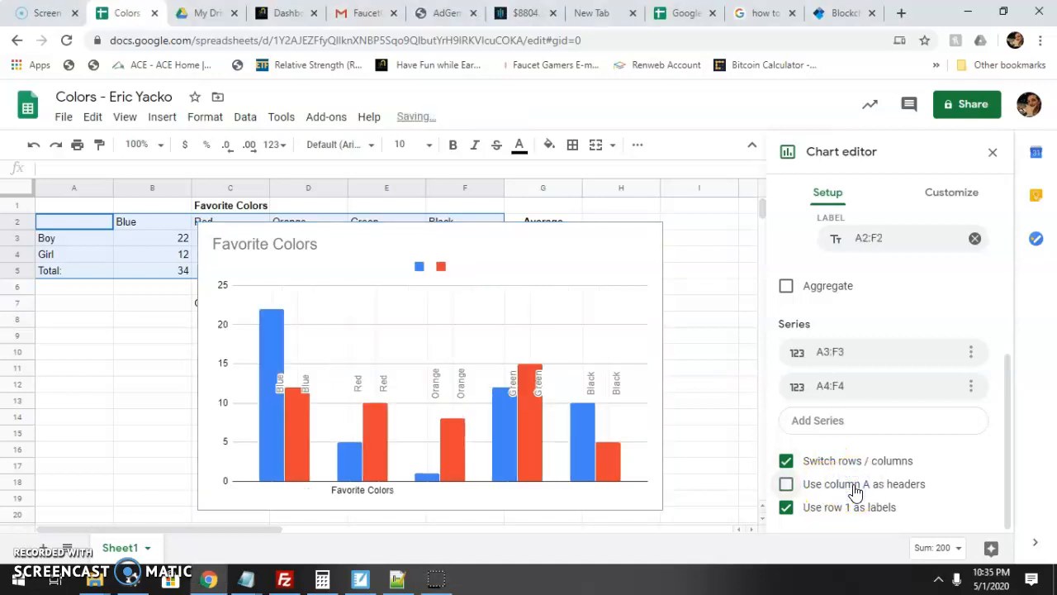
{"action": "left_click", "coordinate": [855, 490]}
{"action": "left_click", "coordinate": [853, 488]}
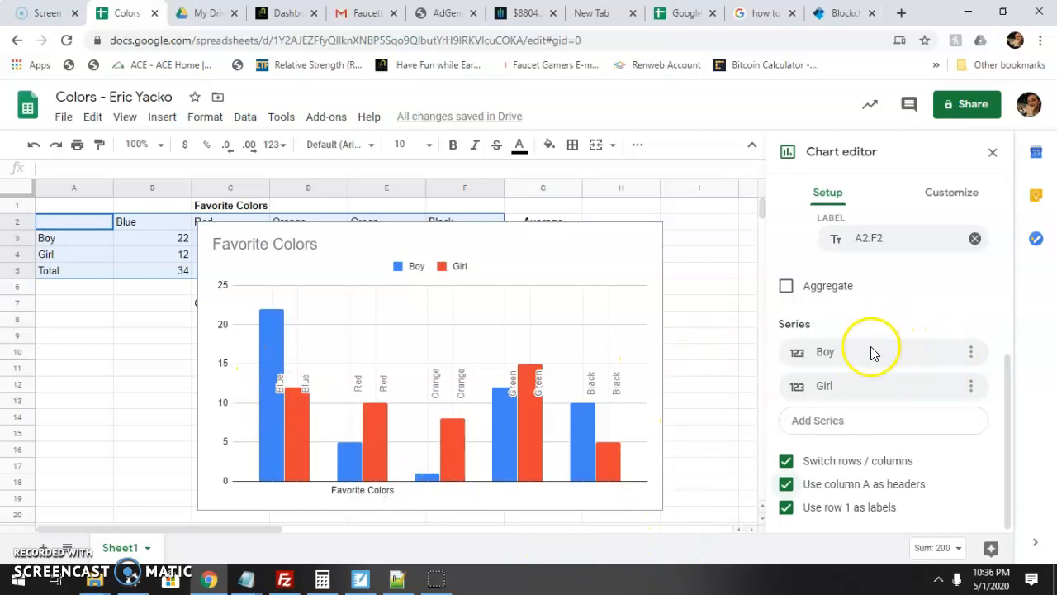
Step: Set the major gridline count of the chart's vertical axis to 2
{"action": "scroll", "coordinate": [874, 353], "scroll_direction": "up", "scroll_amount": 3}
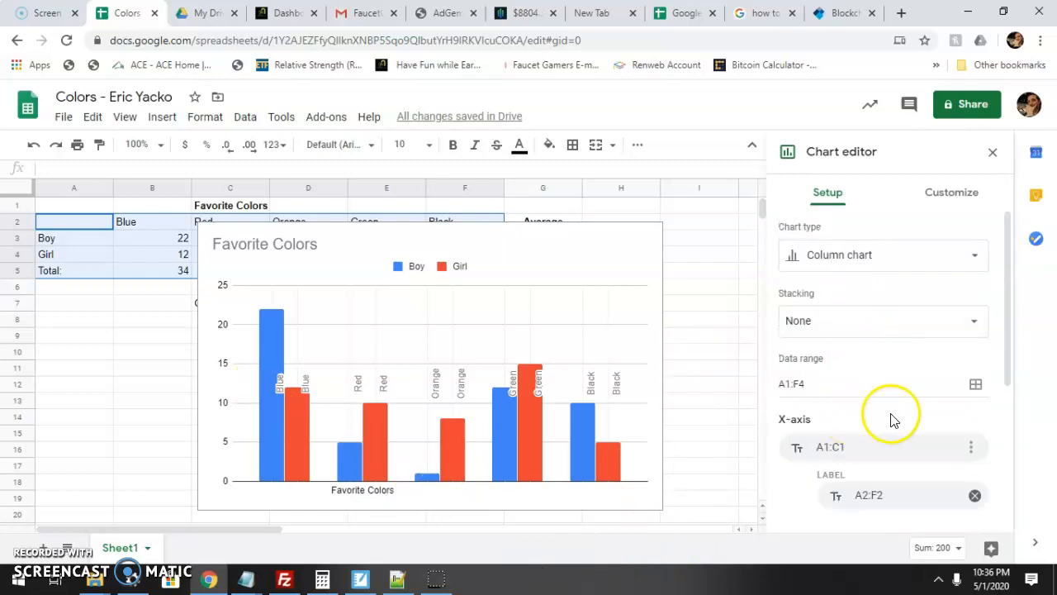
{"action": "left_click", "coordinate": [828, 192]}
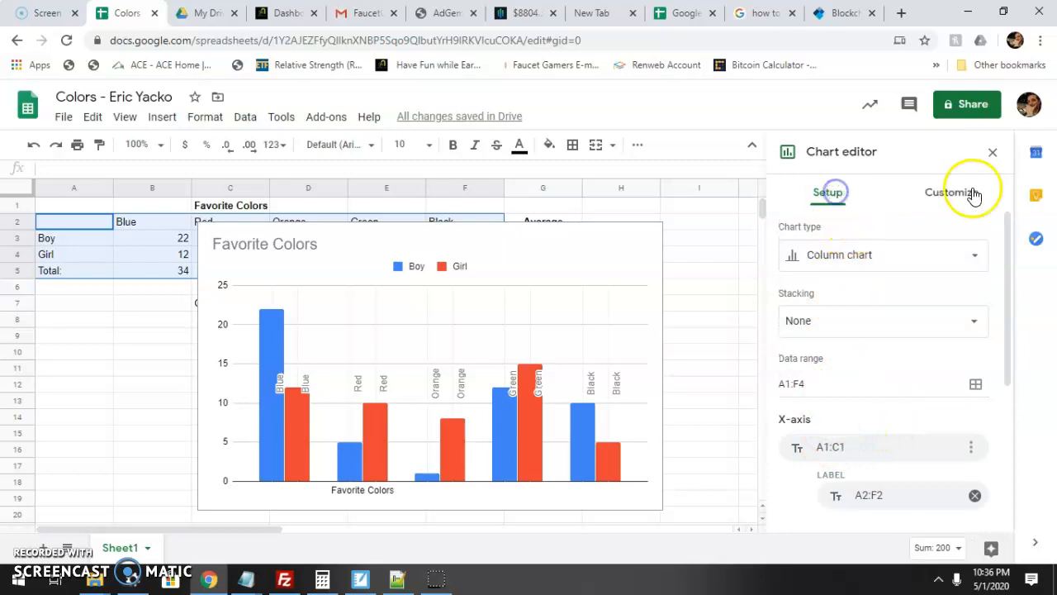
{"action": "scroll", "coordinate": [904, 300], "scroll_direction": "down", "scroll_amount": 3}
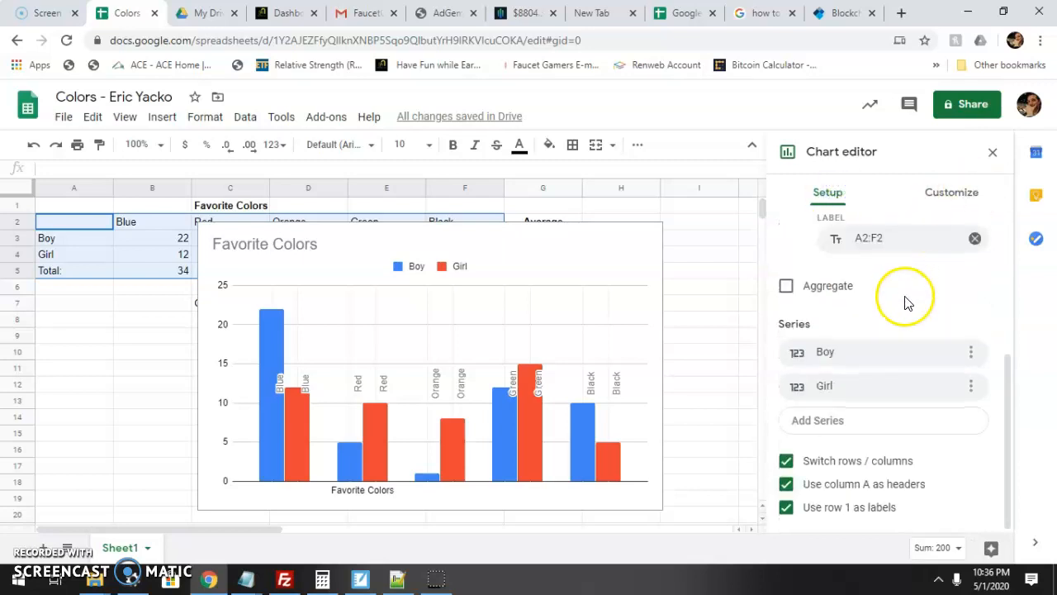
{"action": "left_click", "coordinate": [946, 196]}
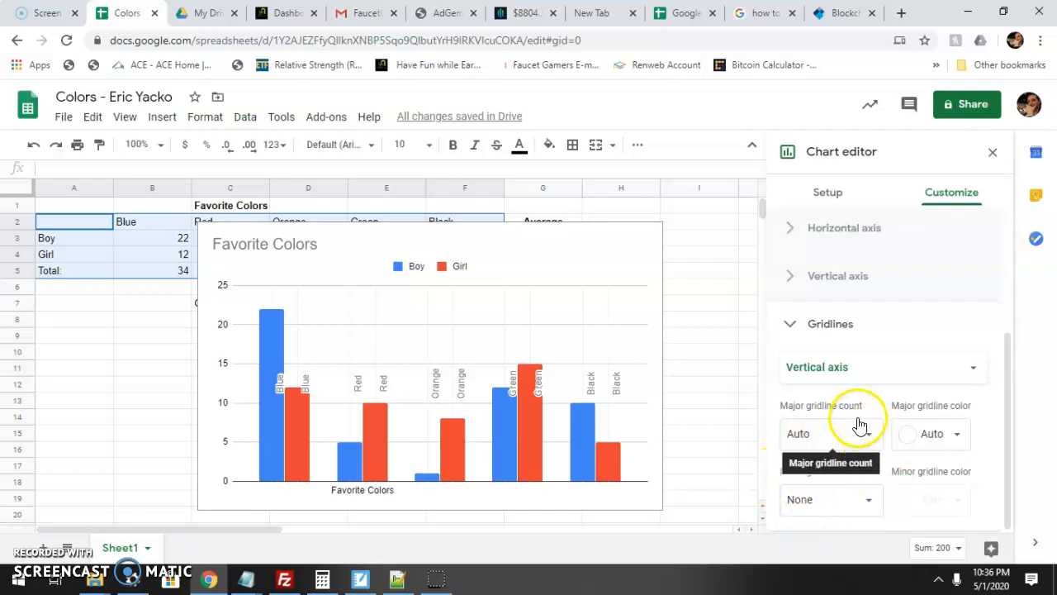
{"action": "left_click", "coordinate": [845, 370]}
{"action": "left_click", "coordinate": [849, 380]}
{"action": "left_click", "coordinate": [861, 434]}
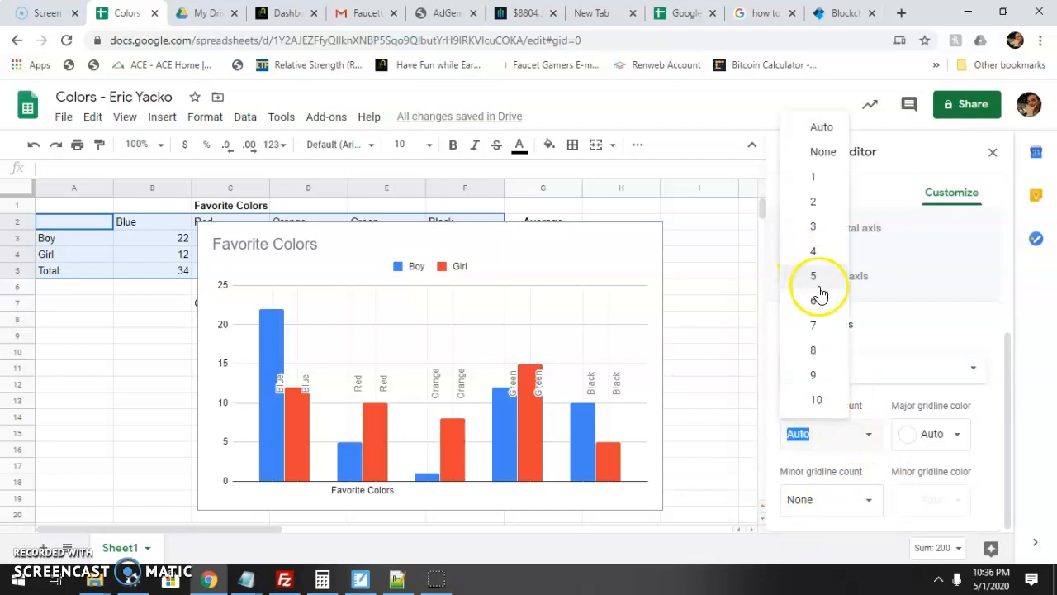
{"action": "left_click", "coordinate": [817, 206]}
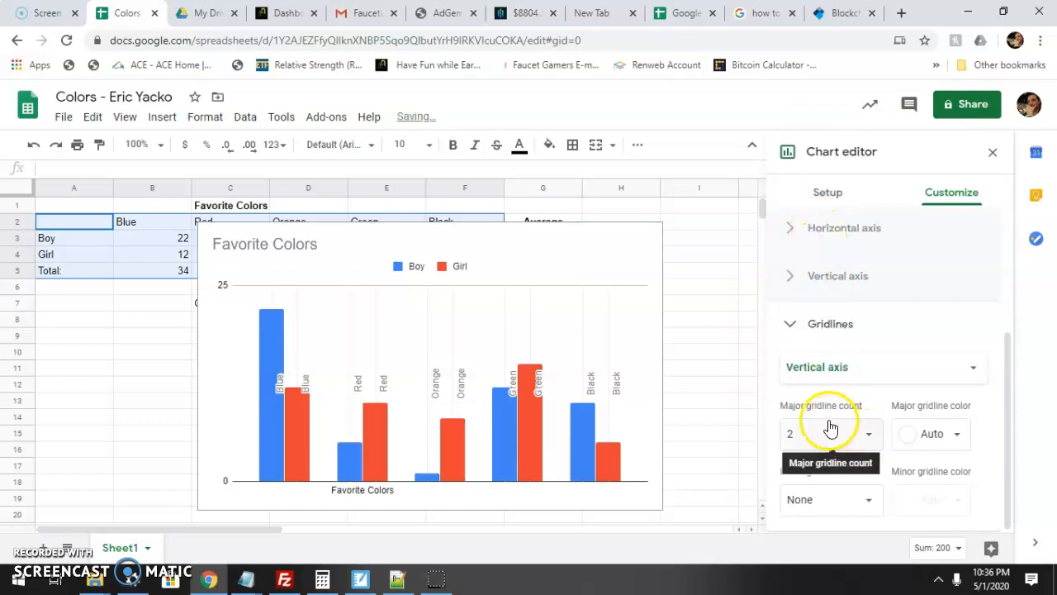
Step: Try major gridline counts of 7 and 9 on the chart's vertical axis, ending with the count set to 10
{"action": "left_click", "coordinate": [859, 428]}
{"action": "left_click", "coordinate": [871, 442]}
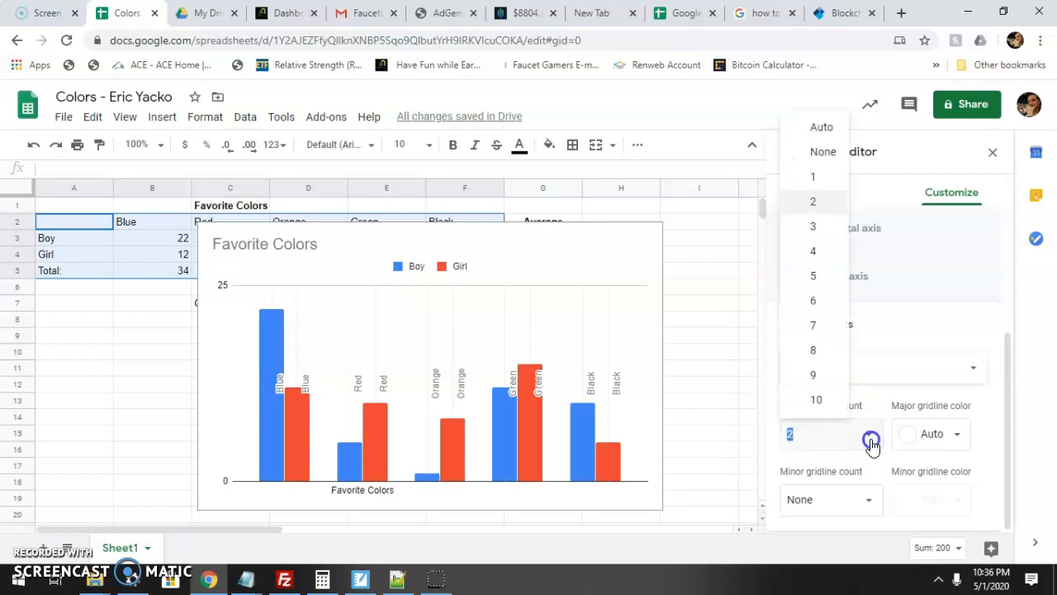
{"action": "left_click", "coordinate": [814, 327]}
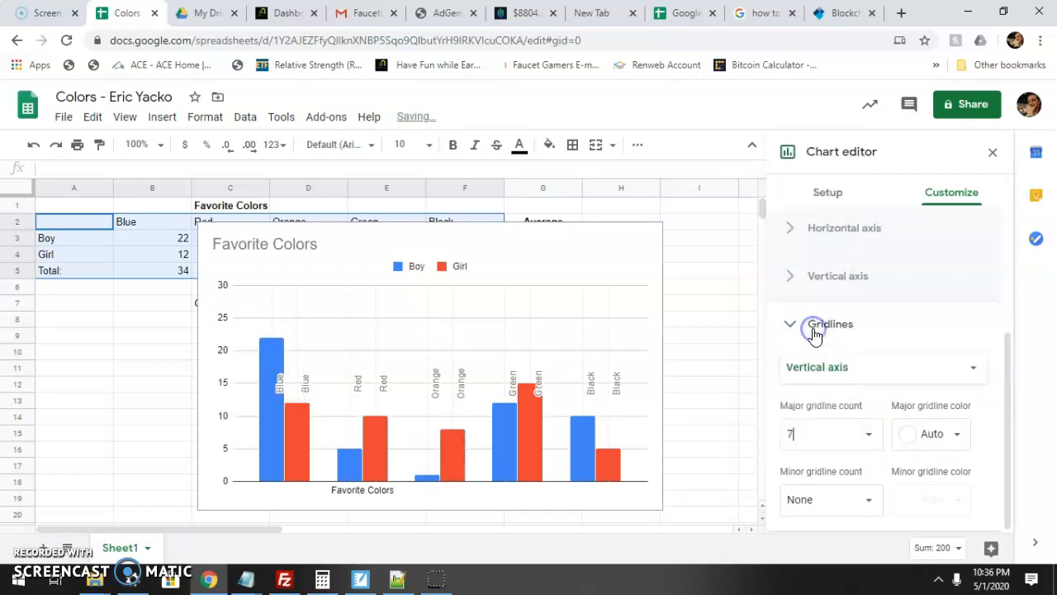
{"action": "left_click", "coordinate": [861, 432]}
{"action": "left_click", "coordinate": [868, 436]}
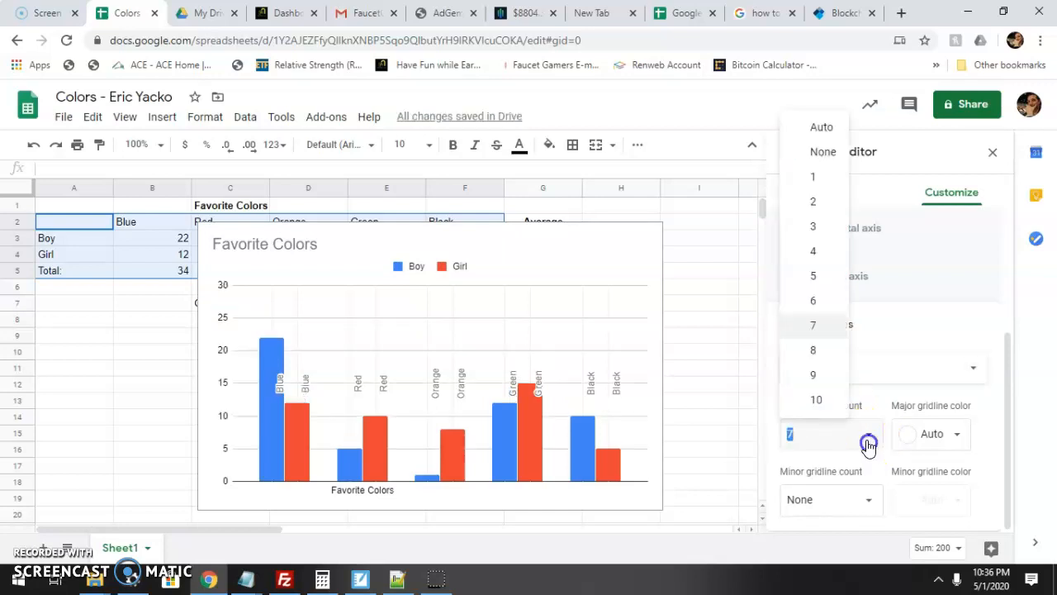
{"action": "left_click", "coordinate": [830, 374]}
{"action": "left_click", "coordinate": [866, 434]}
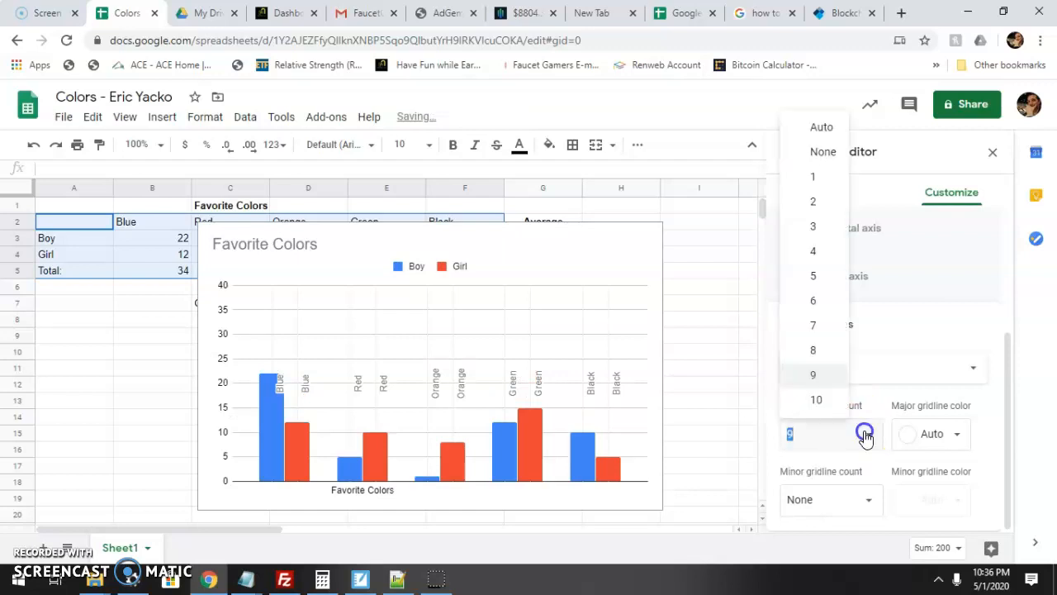
{"action": "left_click", "coordinate": [825, 405]}
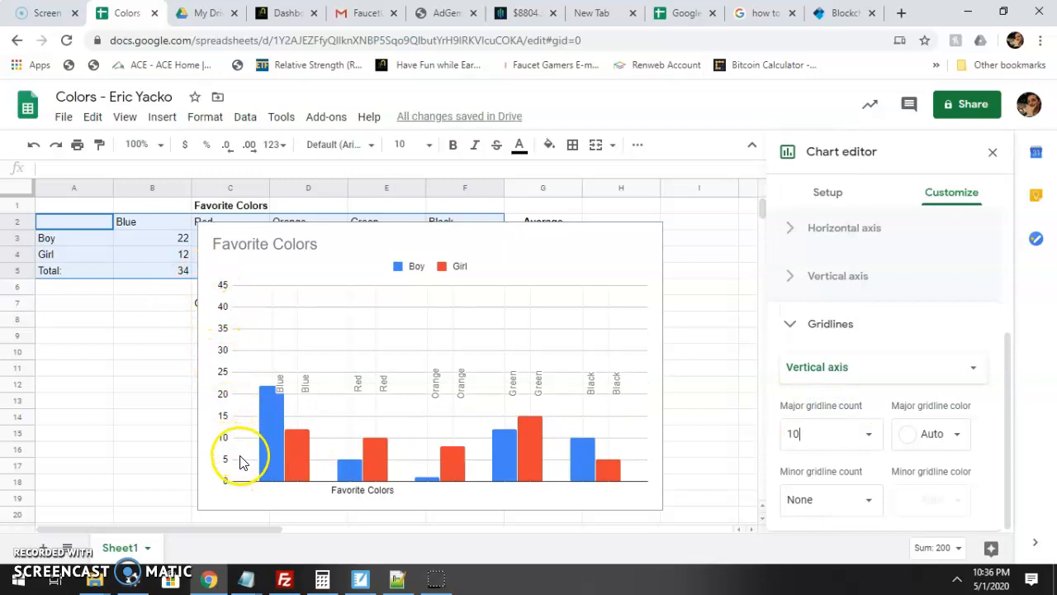
Step: Look through the chart's vertical axis options, including minimum value and scale factor, and the legend and title settings
{"action": "scroll", "coordinate": [947, 381], "scroll_direction": "up", "scroll_amount": 1}
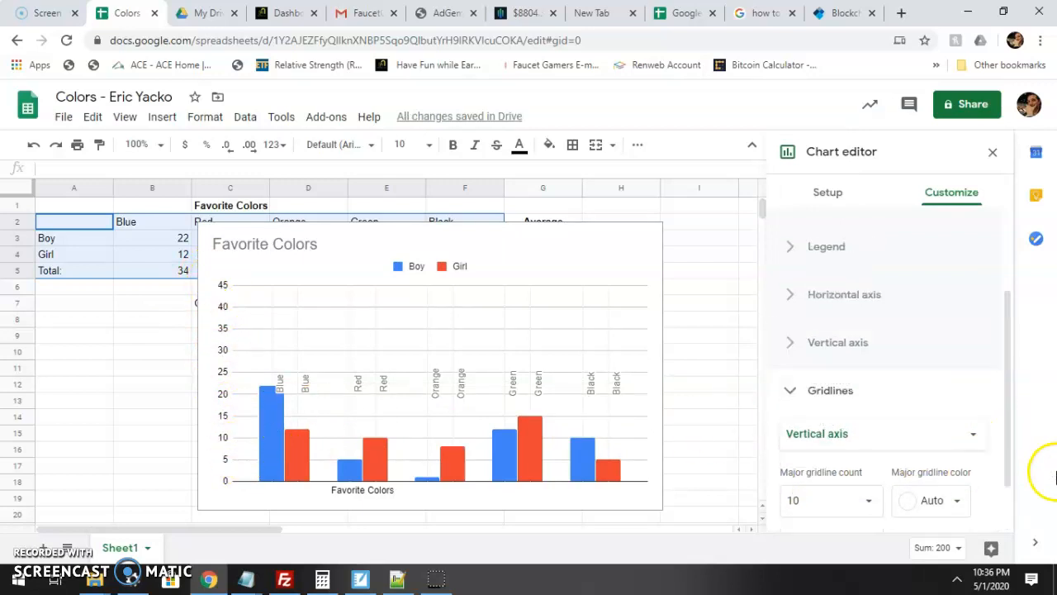
{"action": "left_click", "coordinate": [796, 354]}
{"action": "scroll", "coordinate": [834, 371], "scroll_direction": "down", "scroll_amount": 1}
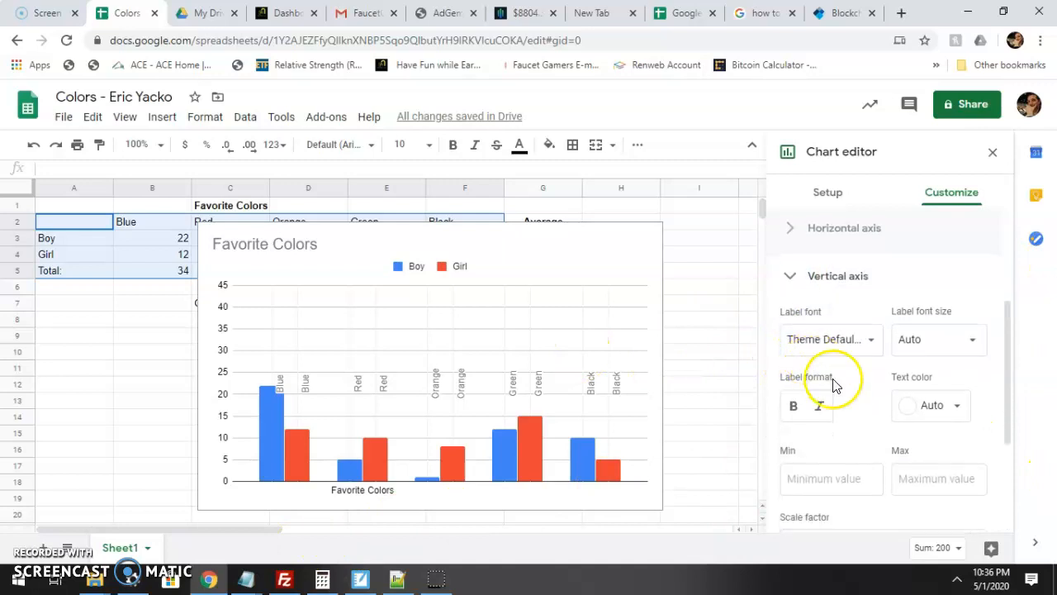
{"action": "scroll", "coordinate": [850, 413], "scroll_direction": "down", "scroll_amount": 1}
{"action": "scroll", "coordinate": [814, 276], "scroll_direction": "up", "scroll_amount": 1}
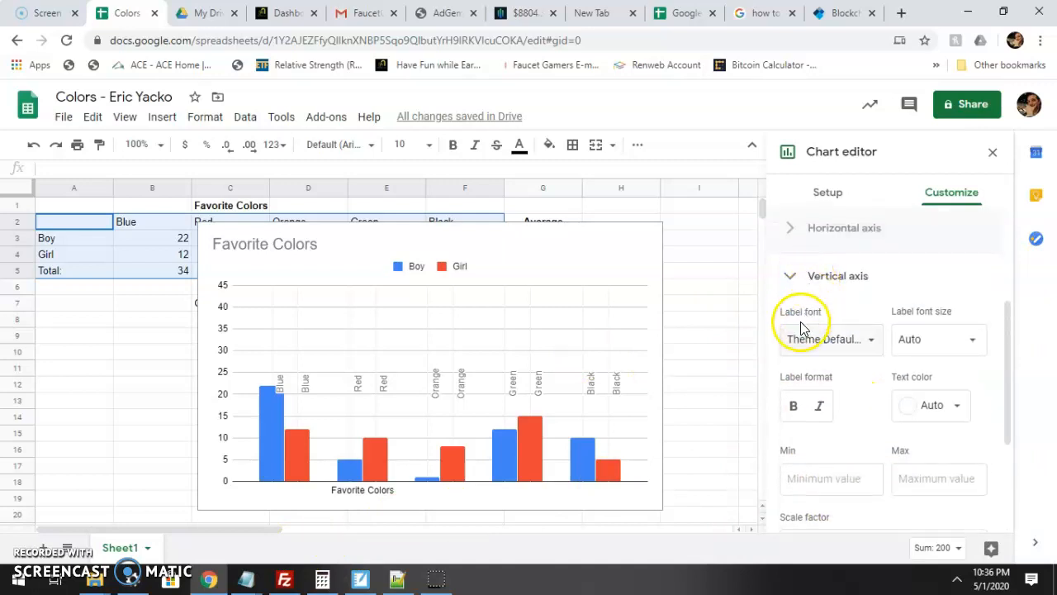
{"action": "scroll", "coordinate": [826, 347], "scroll_direction": "down", "scroll_amount": 2}
{"action": "left_click", "coordinate": [812, 325]}
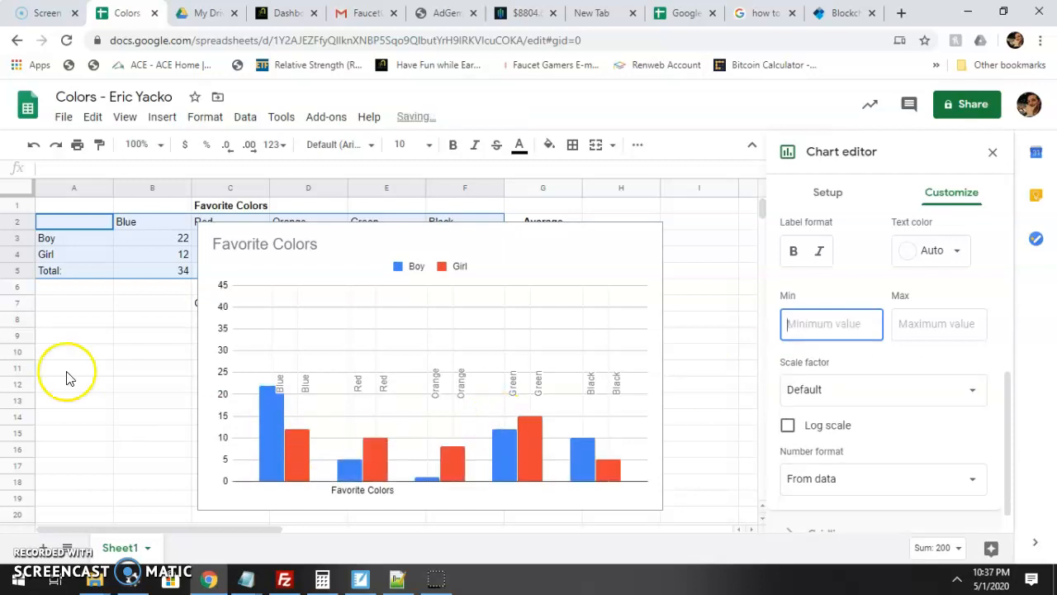
{"action": "left_click", "coordinate": [842, 389]}
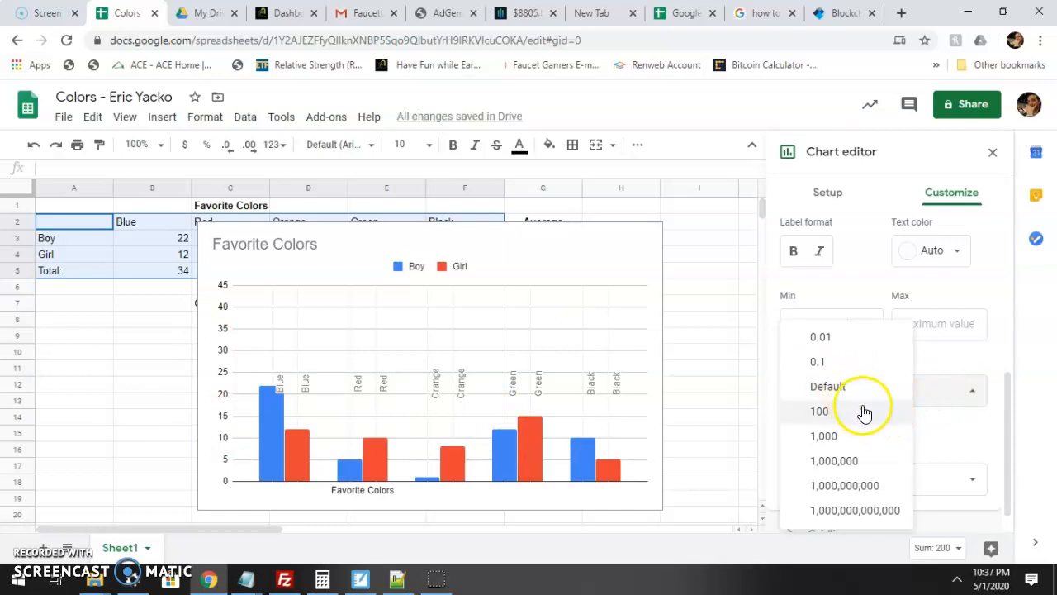
{"action": "left_click", "coordinate": [921, 395]}
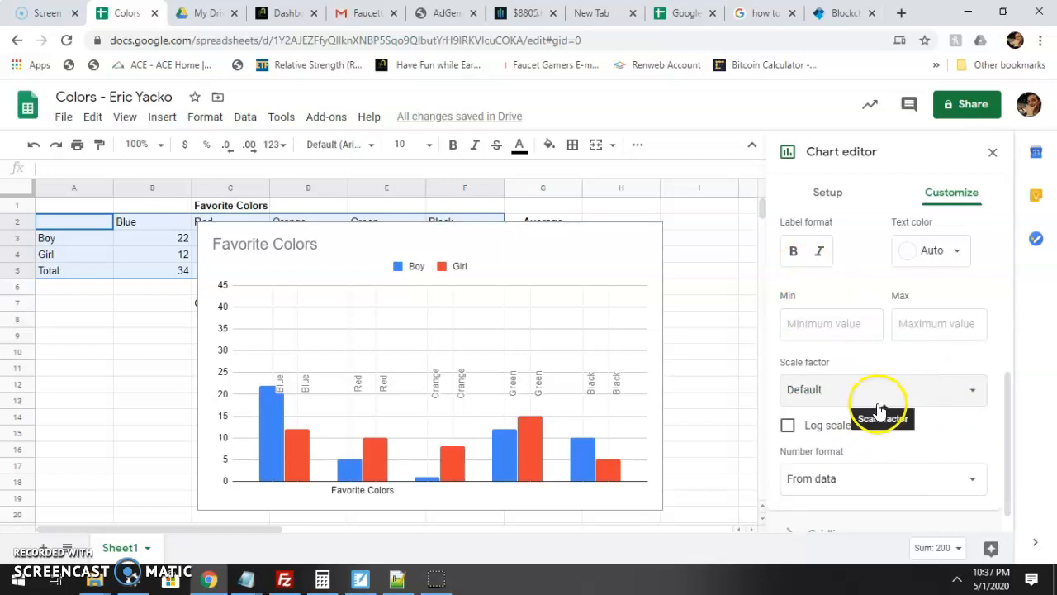
{"action": "scroll", "coordinate": [894, 409], "scroll_direction": "up", "scroll_amount": 2}
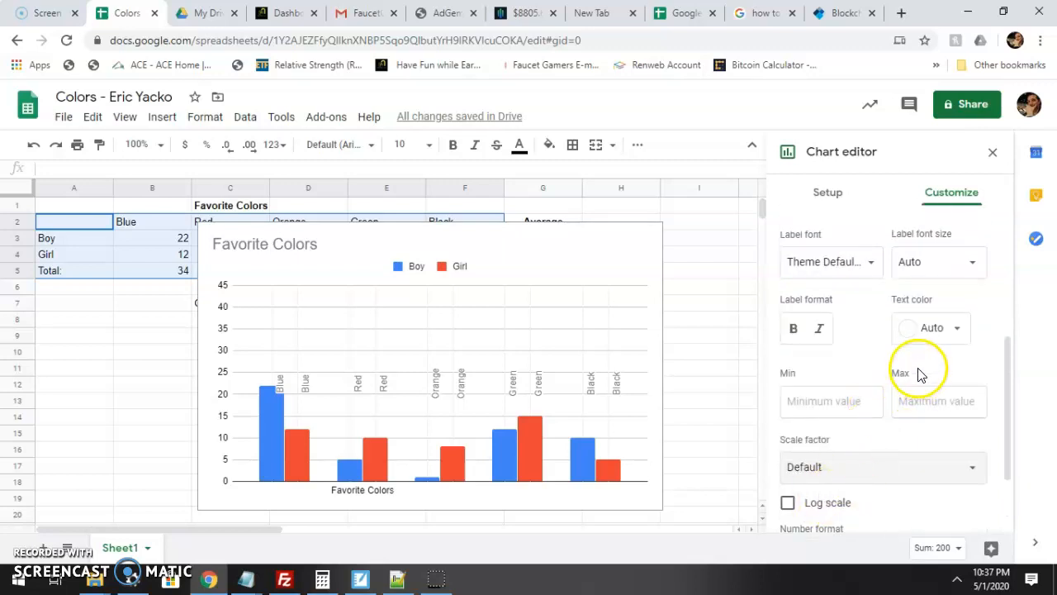
{"action": "scroll", "coordinate": [916, 355], "scroll_direction": "up", "scroll_amount": 6}
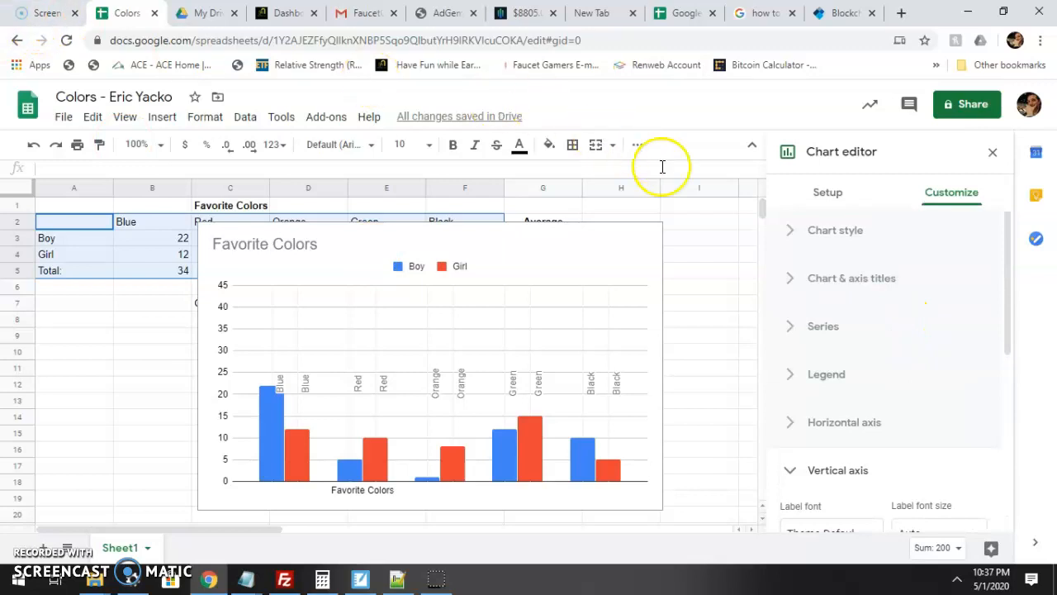
{"action": "left_click", "coordinate": [809, 373]}
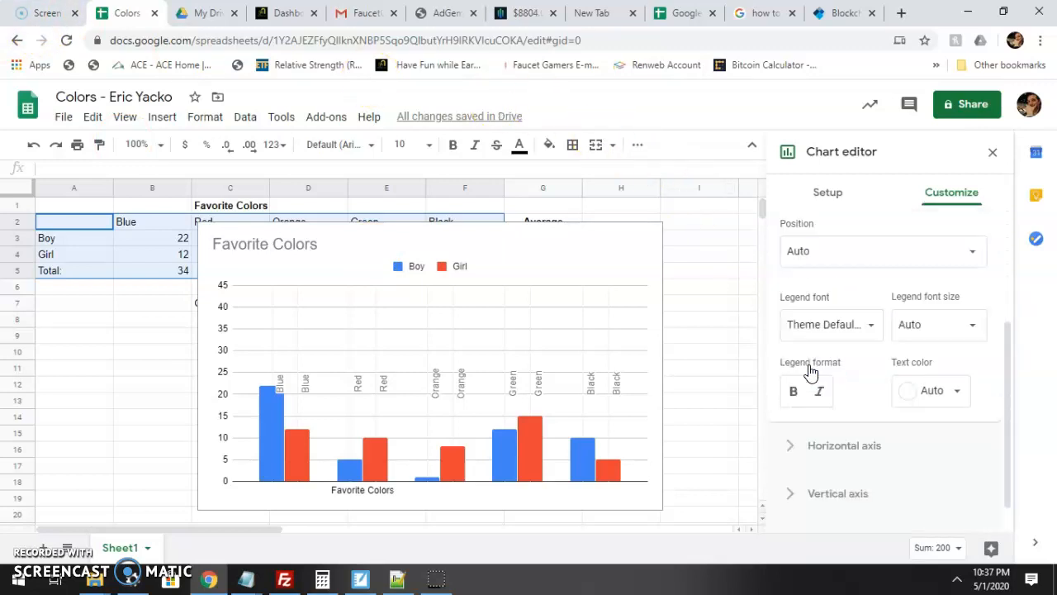
{"action": "scroll", "coordinate": [818, 347], "scroll_direction": "up", "scroll_amount": 5}
{"action": "left_click", "coordinate": [900, 296]}
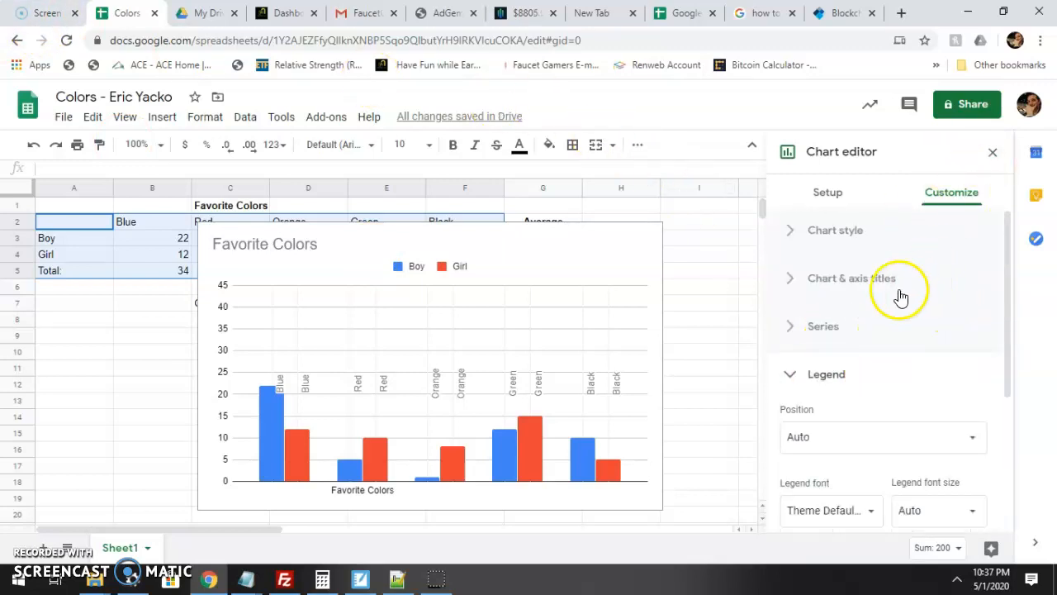
{"action": "left_click", "coordinate": [871, 280]}
Step: Turn on the 3D option in the chart style and toggle Compare mode on and back off
{"action": "left_click", "coordinate": [857, 231]}
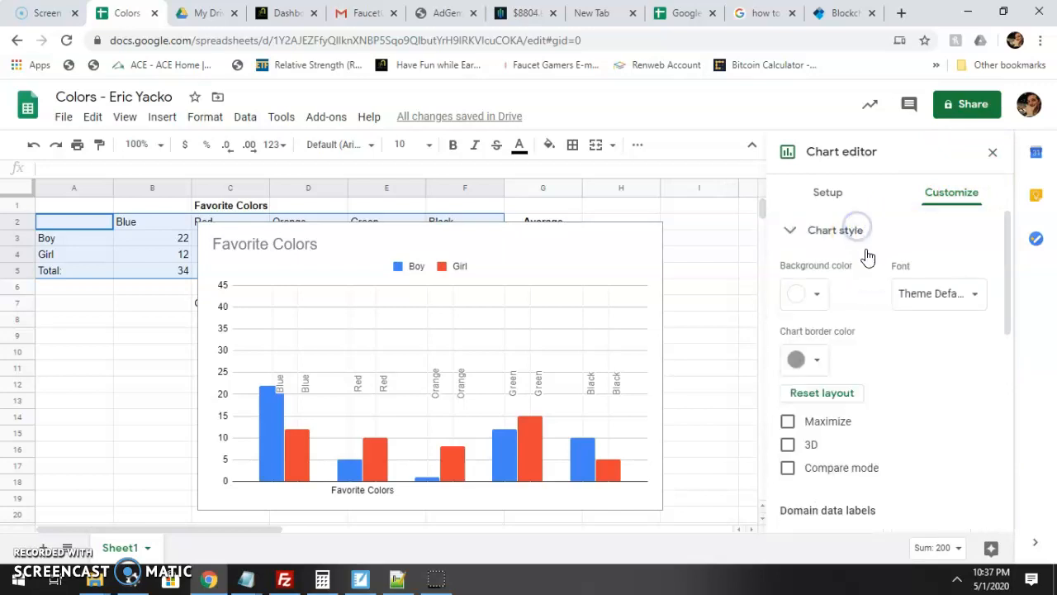
{"action": "scroll", "coordinate": [805, 364], "scroll_direction": "down", "scroll_amount": 1}
{"action": "left_click", "coordinate": [807, 364]}
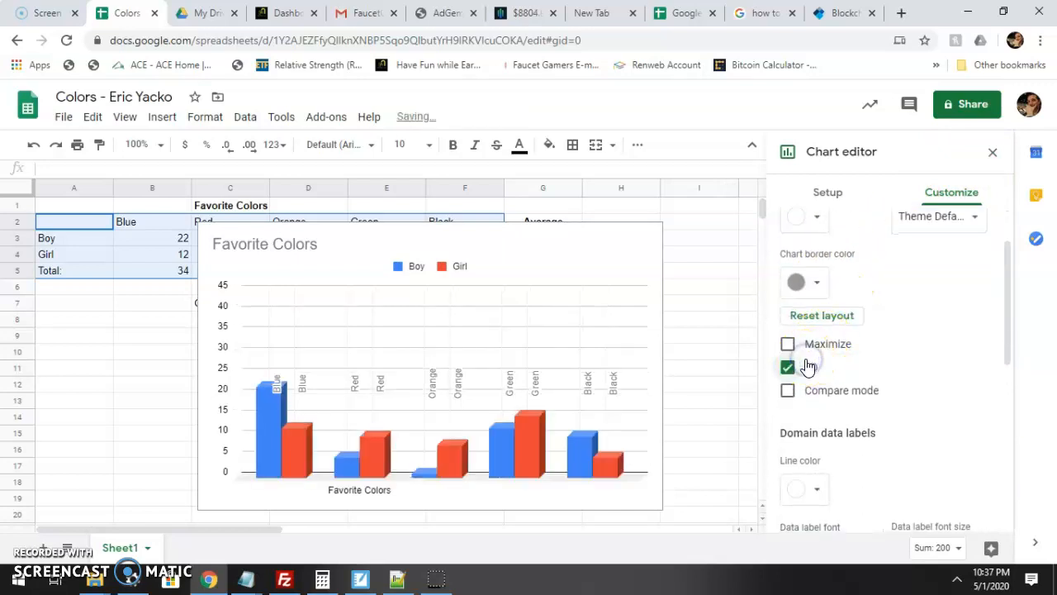
{"action": "left_click", "coordinate": [823, 391]}
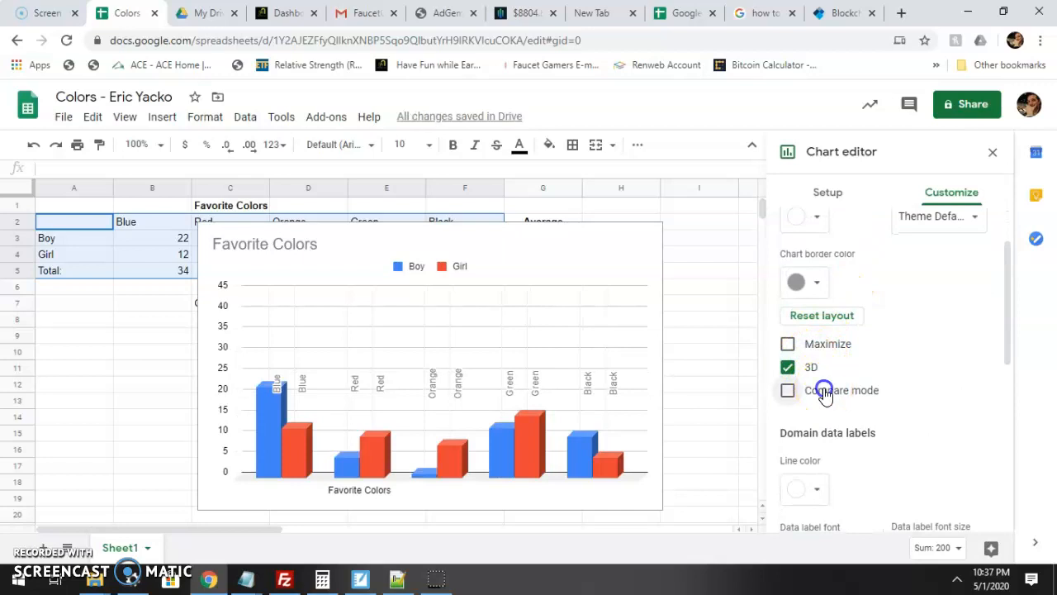
{"action": "left_click", "coordinate": [823, 393]}
{"action": "scroll", "coordinate": [842, 354], "scroll_direction": "up", "scroll_amount": 1}
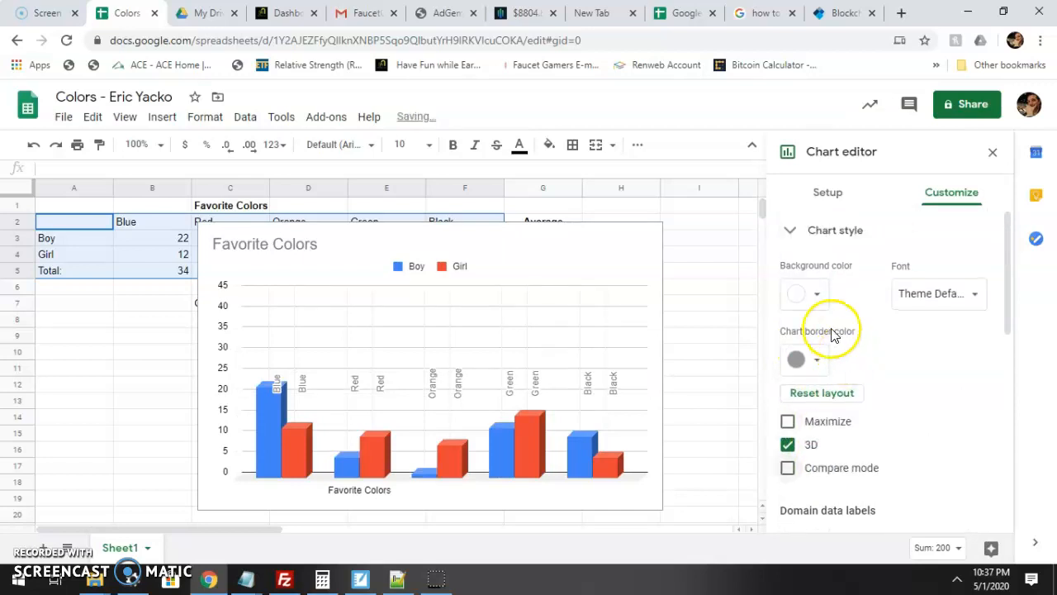
Step: Browse the line, area, column, bar, pie and scatter types available for the chart
{"action": "left_click", "coordinate": [828, 194]}
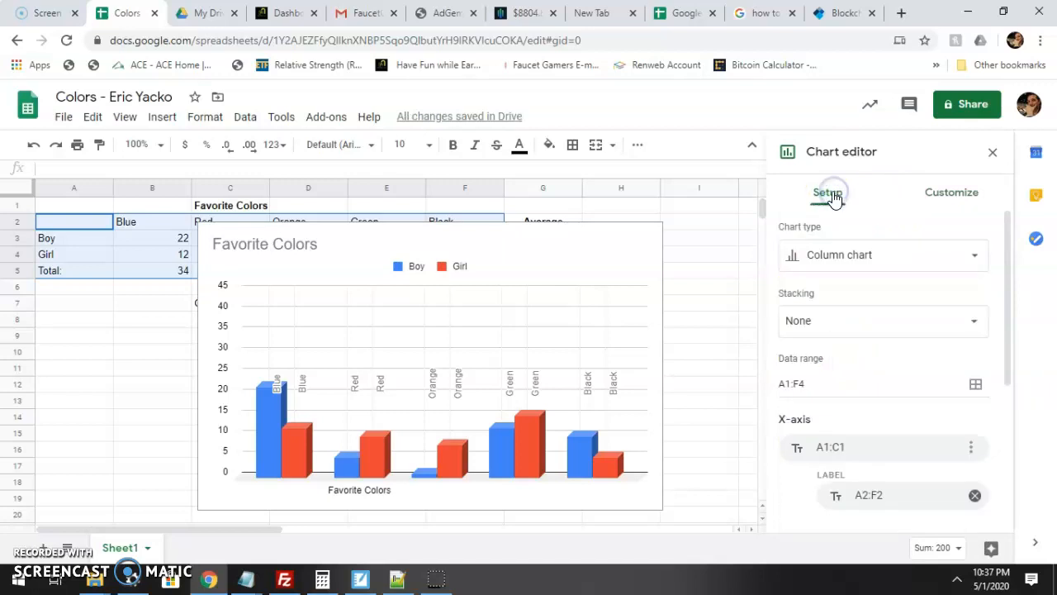
{"action": "left_click", "coordinate": [837, 262]}
{"action": "left_click", "coordinate": [835, 152]}
{"action": "left_click", "coordinate": [966, 198]}
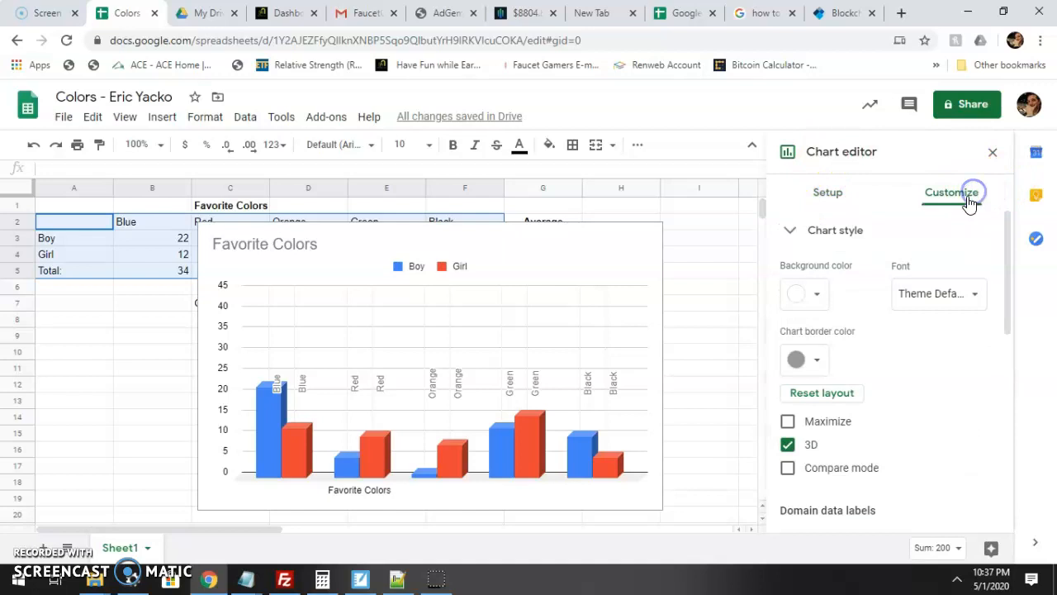
{"action": "left_click", "coordinate": [797, 203]}
{"action": "left_click", "coordinate": [853, 256]}
{"action": "scroll", "coordinate": [845, 347], "scroll_direction": "down", "scroll_amount": 5}
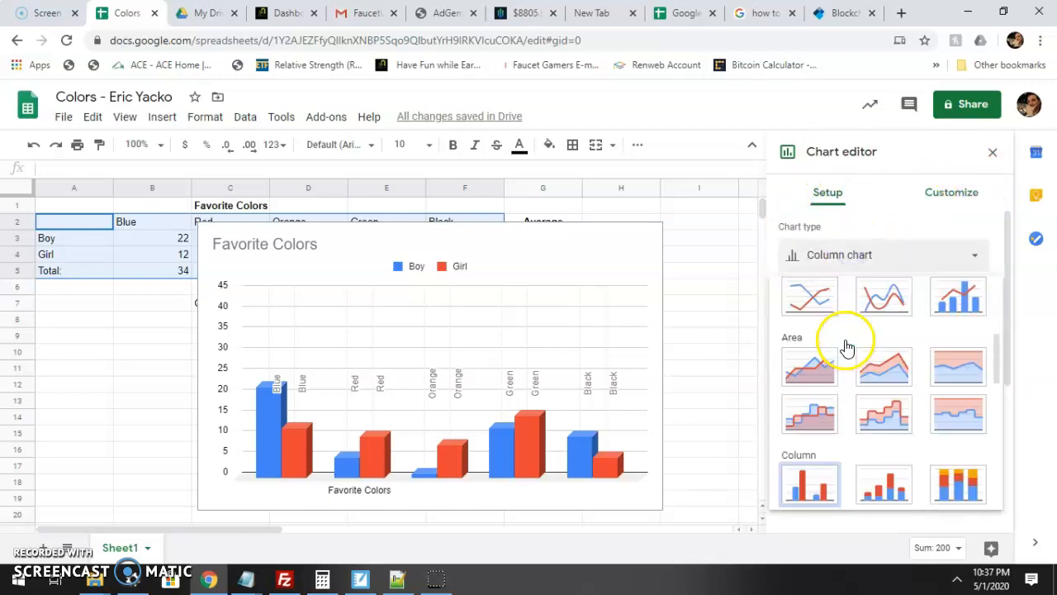
{"action": "scroll", "coordinate": [823, 359], "scroll_direction": "up", "scroll_amount": 2}
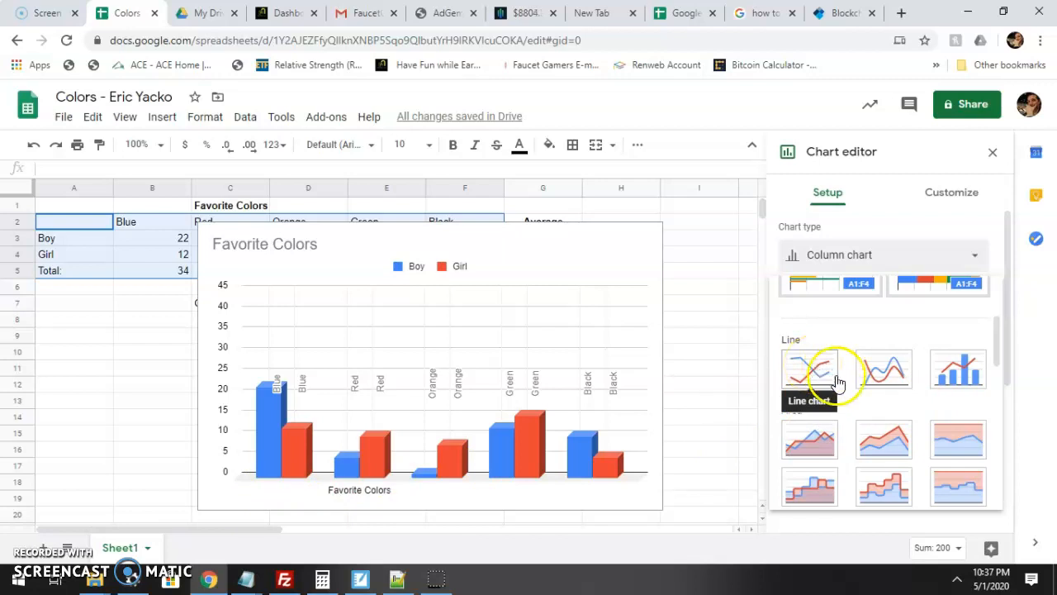
{"action": "scroll", "coordinate": [966, 351], "scroll_direction": "down", "scroll_amount": 2}
{"action": "scroll", "coordinate": [954, 370], "scroll_direction": "down", "scroll_amount": 2}
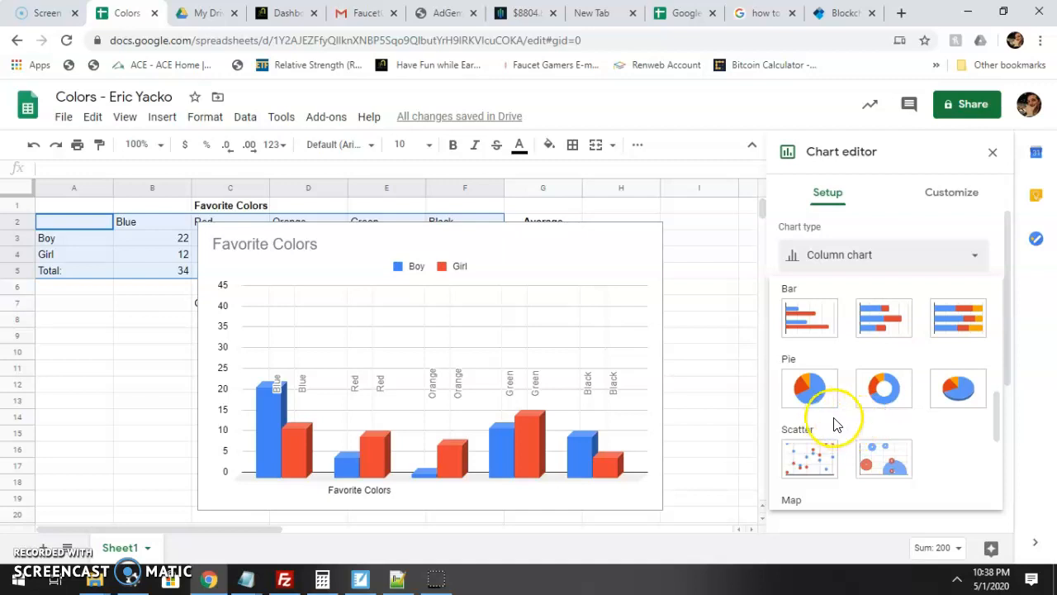
{"action": "scroll", "coordinate": [836, 425], "scroll_direction": "up", "scroll_amount": 1}
{"action": "scroll", "coordinate": [836, 425], "scroll_direction": "up", "scroll_amount": 5}
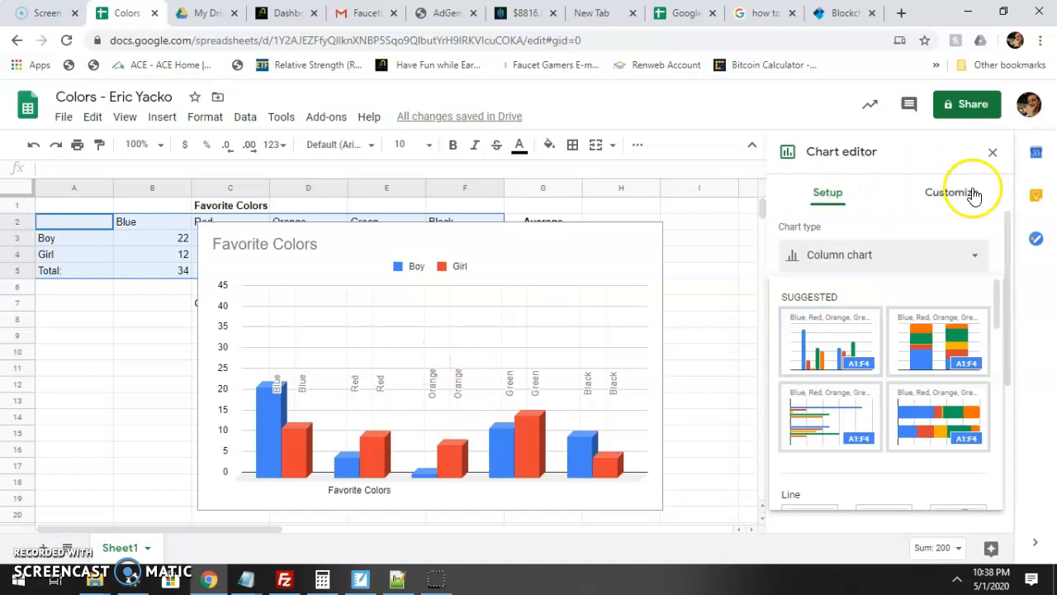
{"action": "left_click", "coordinate": [864, 255]}
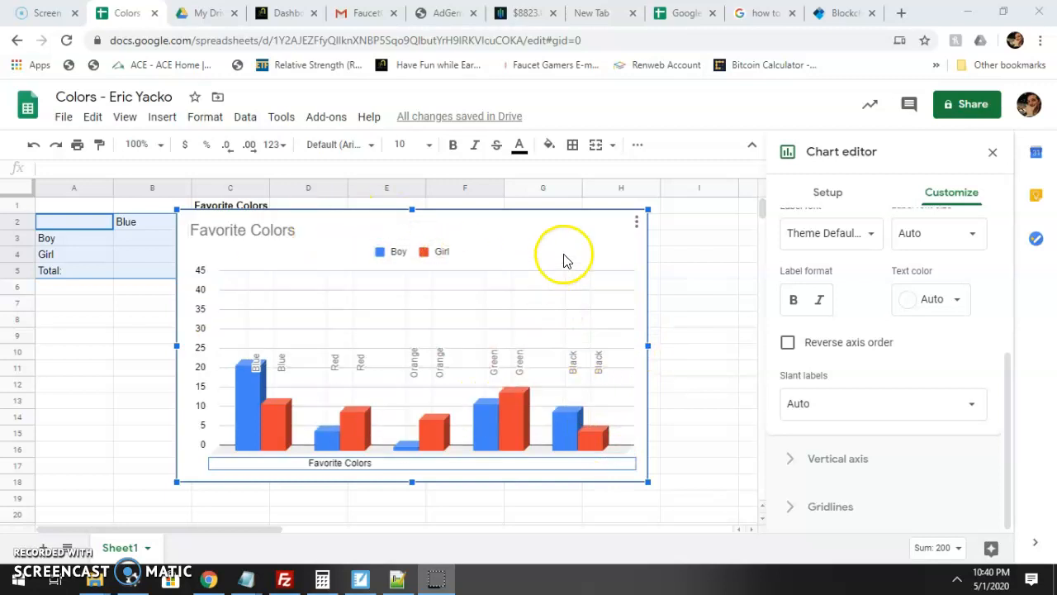
Step: Copy the whole Favorite Colors chart to the clipboard
{"action": "left_click", "coordinate": [587, 242]}
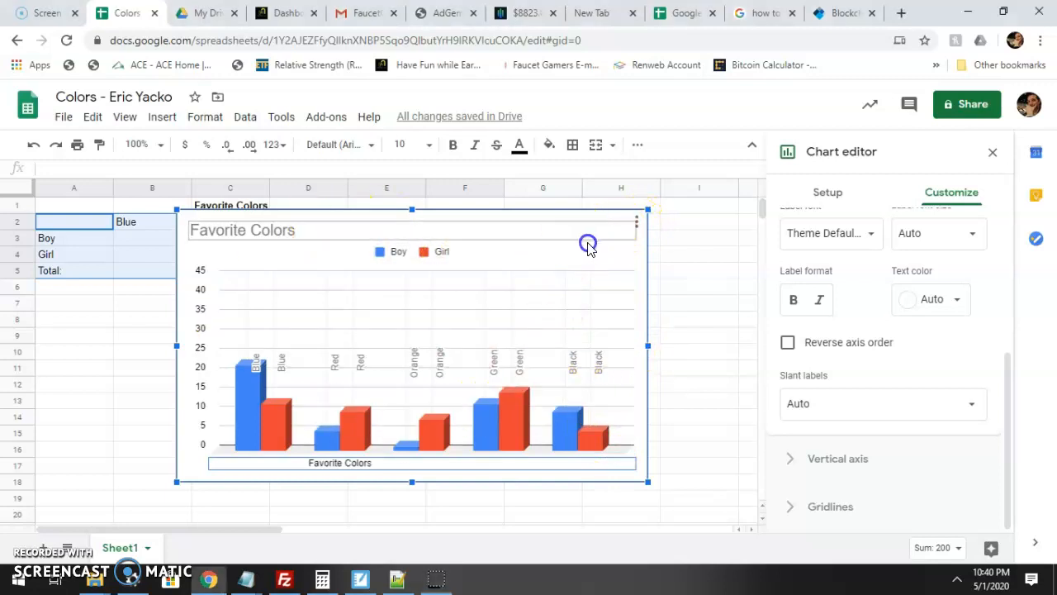
{"action": "left_click", "coordinate": [622, 273]}
{"action": "left_click", "coordinate": [642, 240]}
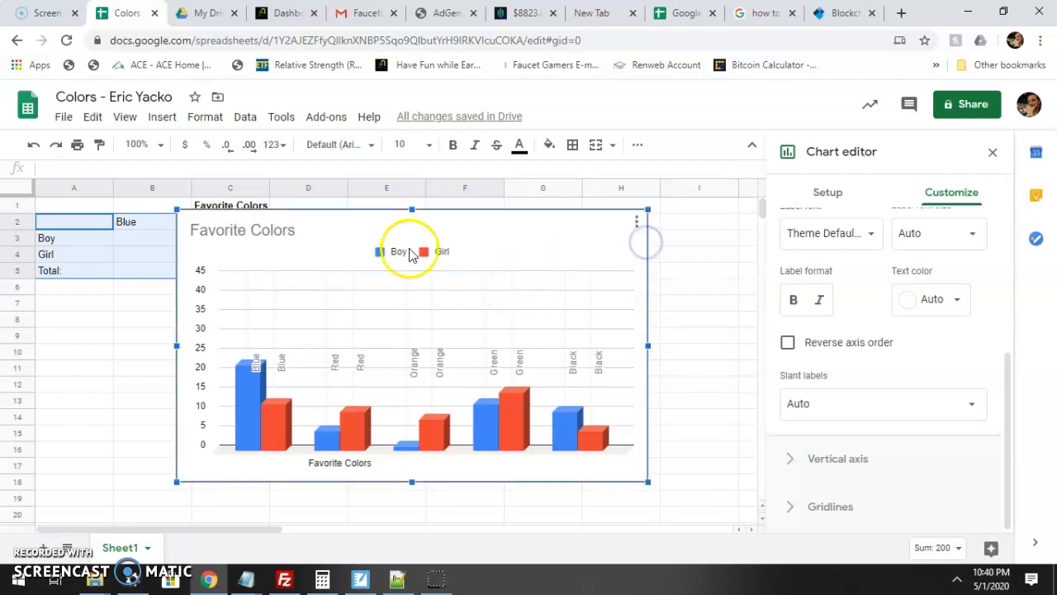
{"action": "left_click", "coordinate": [447, 457]}
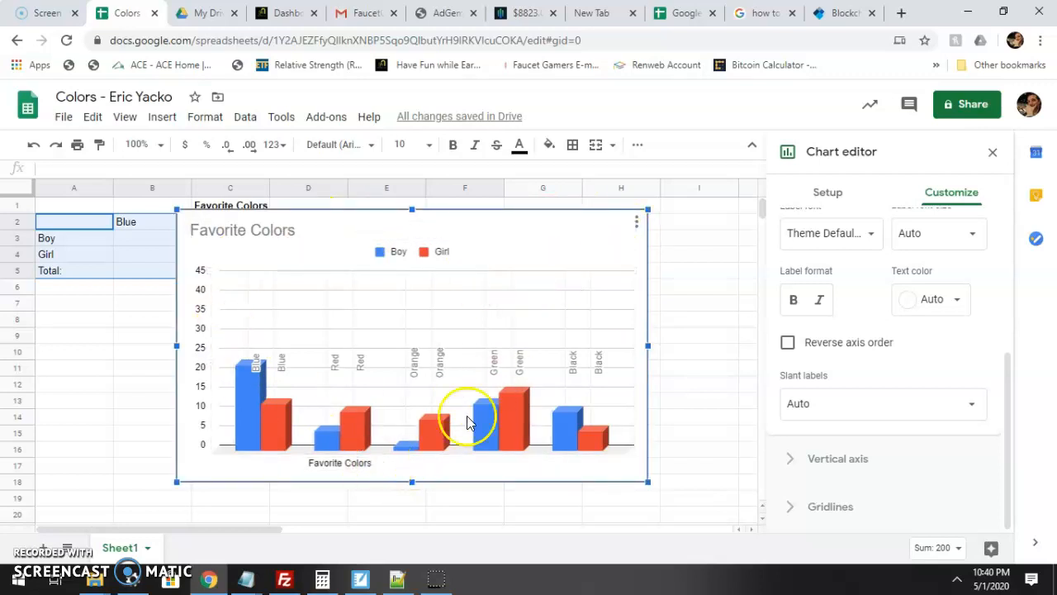
{"action": "left_click", "coordinate": [637, 220]}
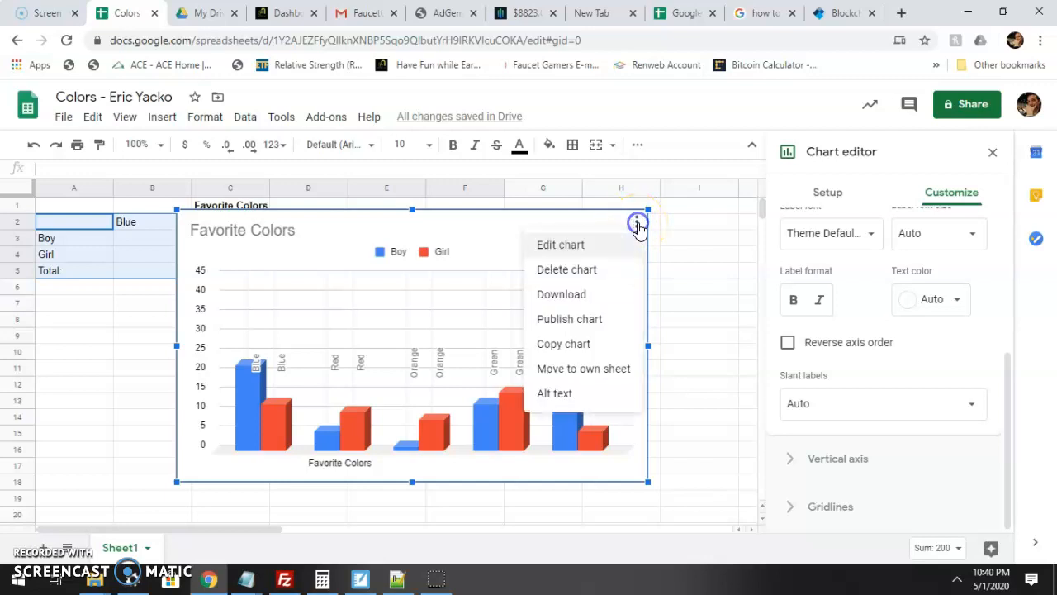
{"action": "left_click", "coordinate": [528, 228]}
{"action": "left_click", "coordinate": [636, 221]}
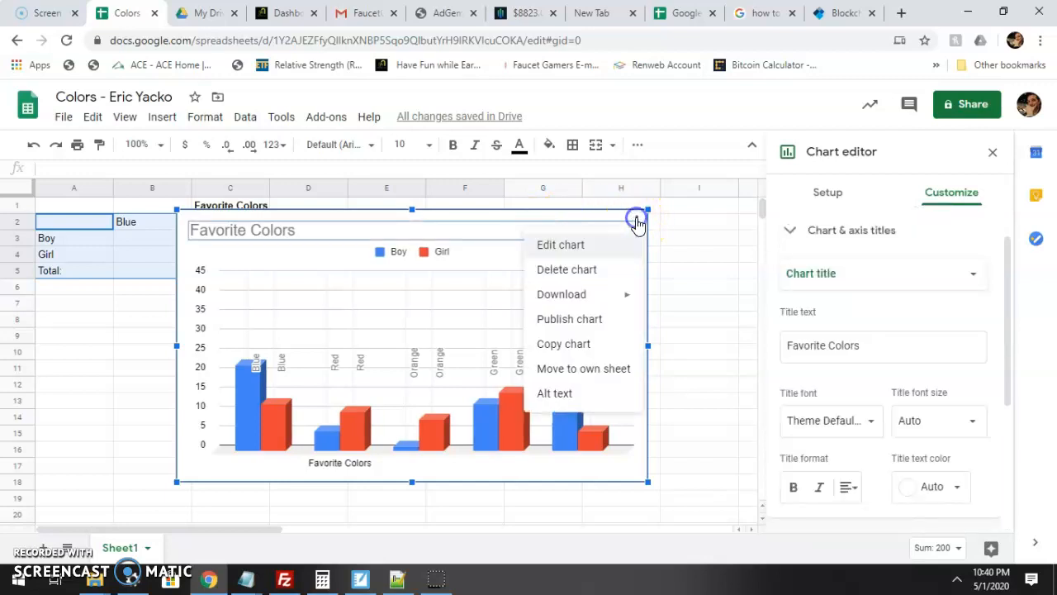
{"action": "left_click", "coordinate": [573, 352]}
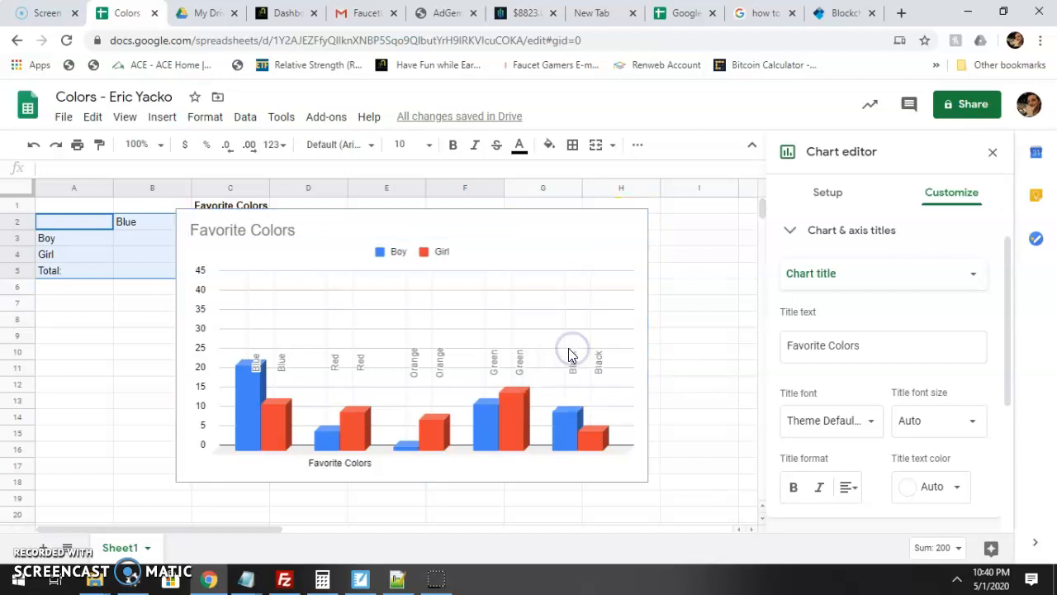
Step: Switch to Google Docs at docs.google.com in the My Drive browser tab and create a blank document
{"action": "left_click", "coordinate": [219, 12]}
{"action": "left_click", "coordinate": [242, 40]}
{"action": "type", "text": "docs.google.com"}
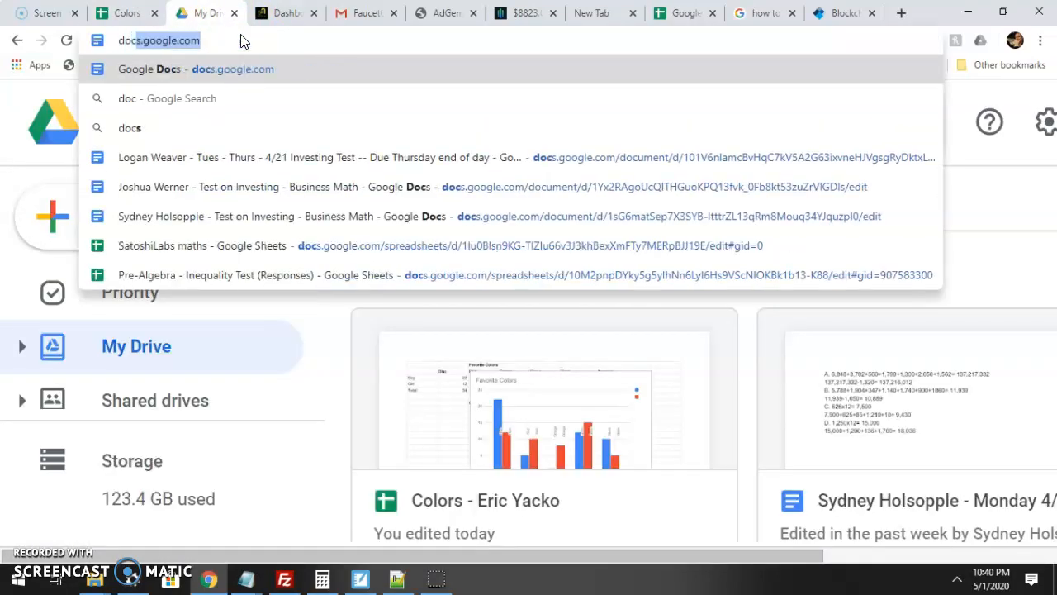
{"action": "key", "text": "Return"}
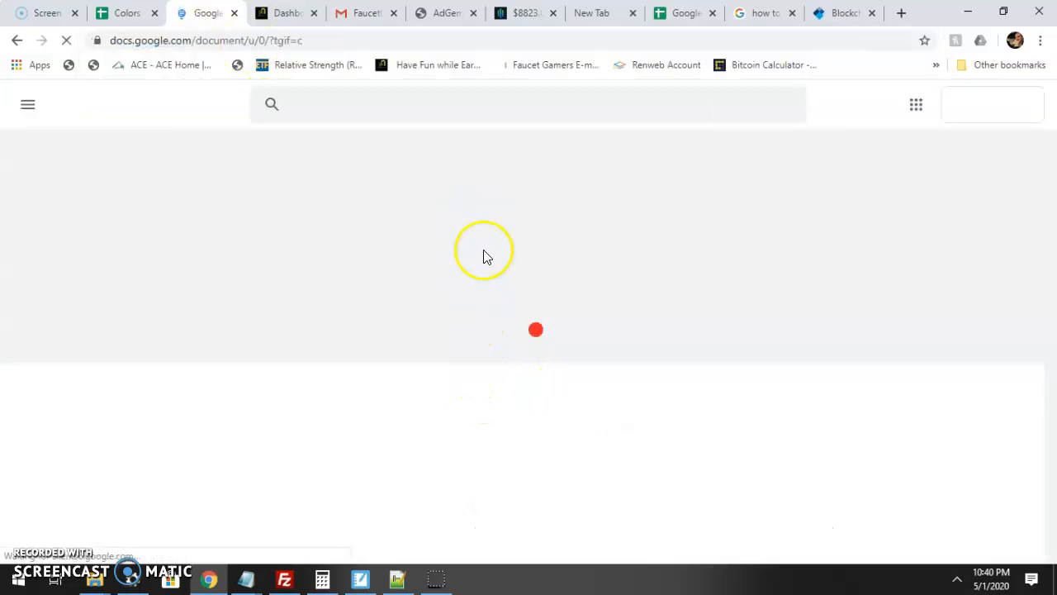
{"action": "left_click", "coordinate": [195, 239]}
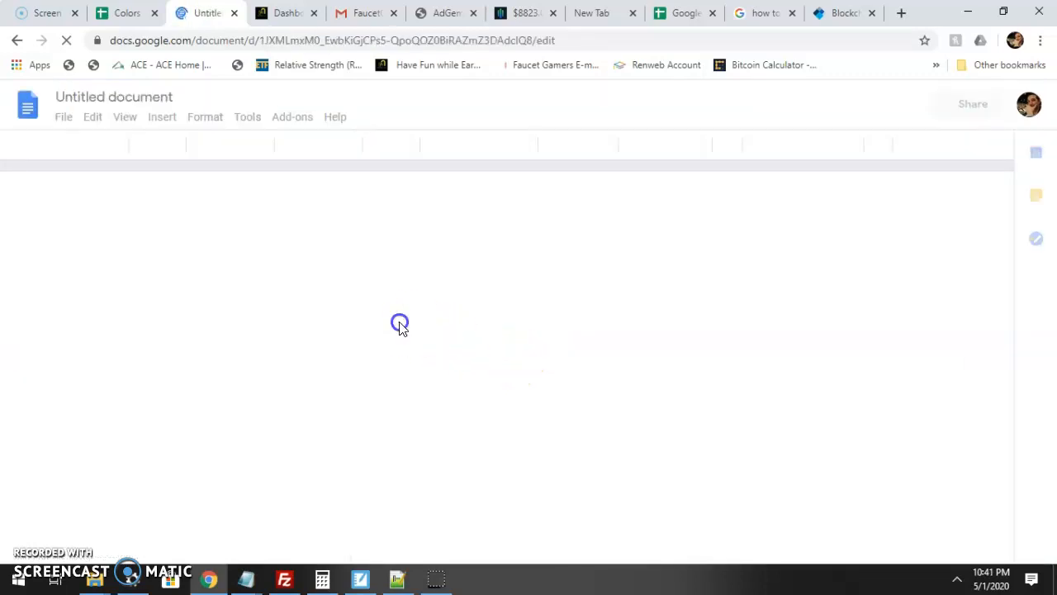
Step: Paste the copied Favorite Colors chart into the blank document and select it
{"action": "right_click", "coordinate": [361, 268]}
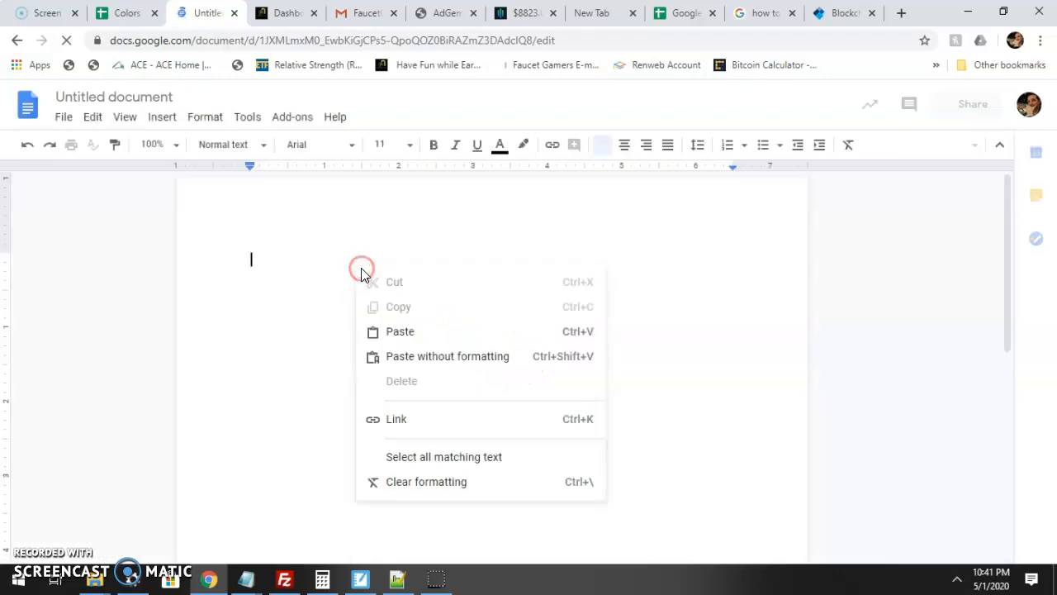
{"action": "left_click", "coordinate": [412, 333]}
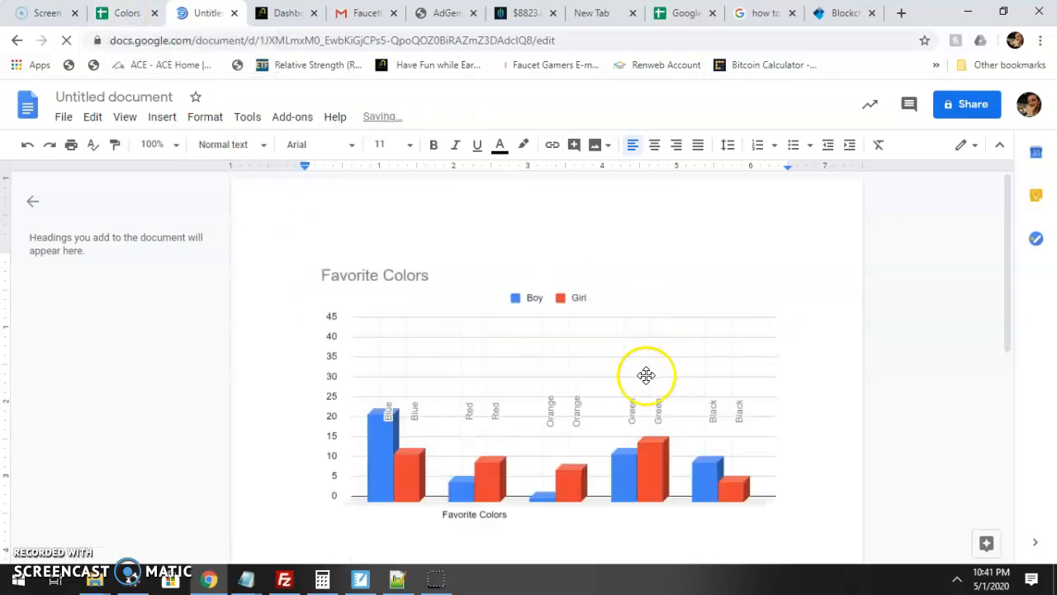
{"action": "left_click", "coordinate": [533, 416]}
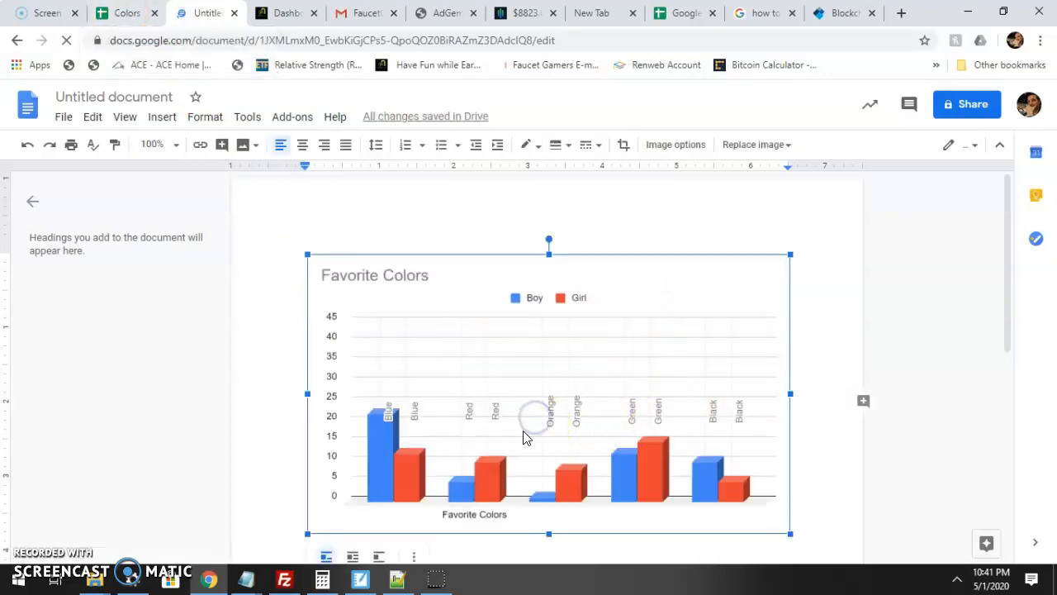
{"action": "scroll", "coordinate": [496, 437], "scroll_direction": "down", "scroll_amount": 2}
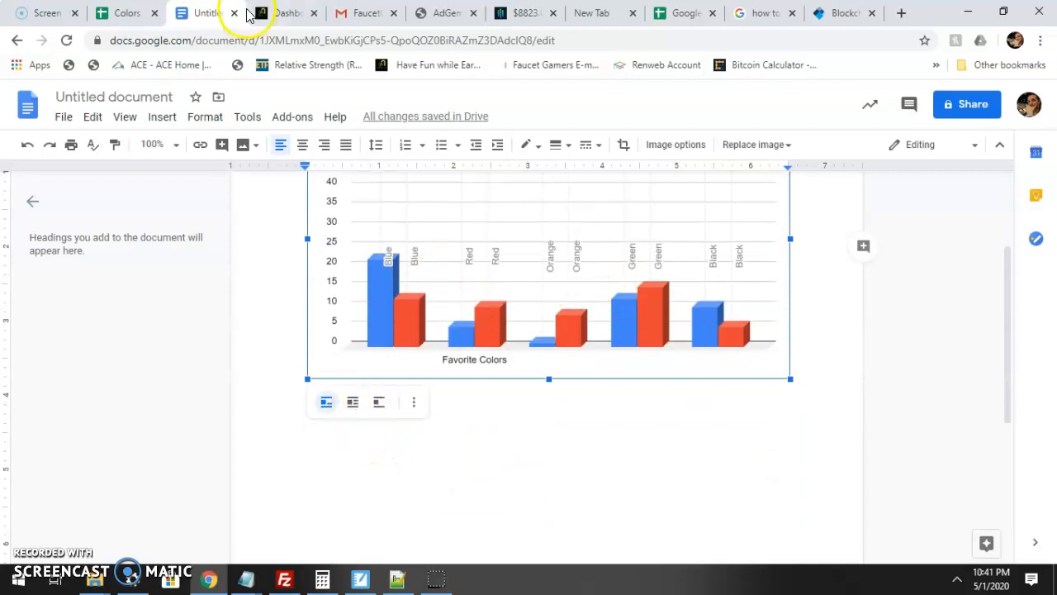
Step: Switch to the Colors spreadsheet to view the original chart, then return to the document and review the pasted copy
{"action": "left_click", "coordinate": [123, 14]}
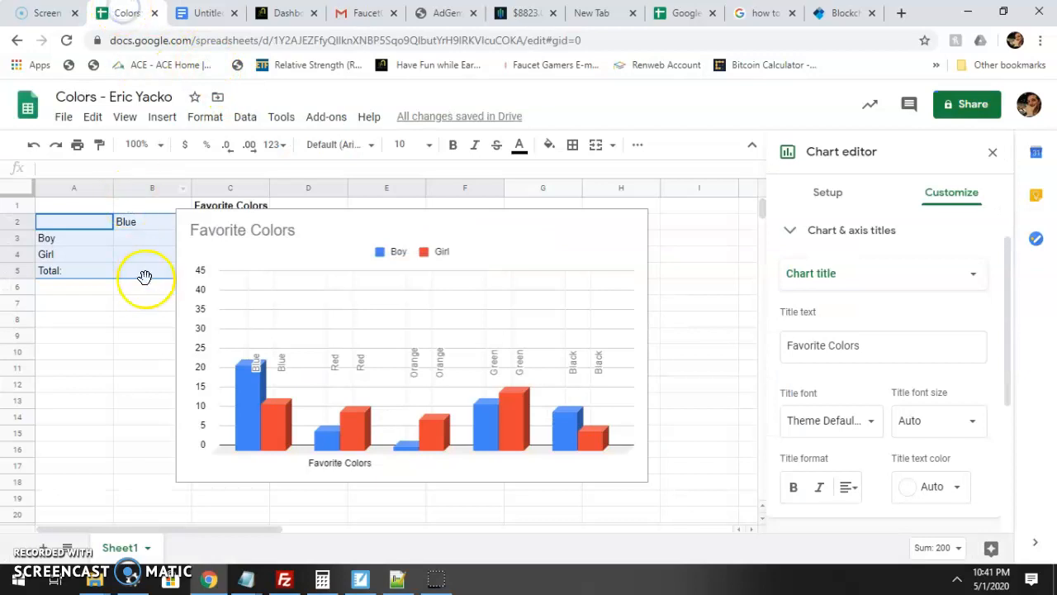
{"action": "left_click", "coordinate": [537, 338]}
{"action": "left_click", "coordinate": [202, 14]}
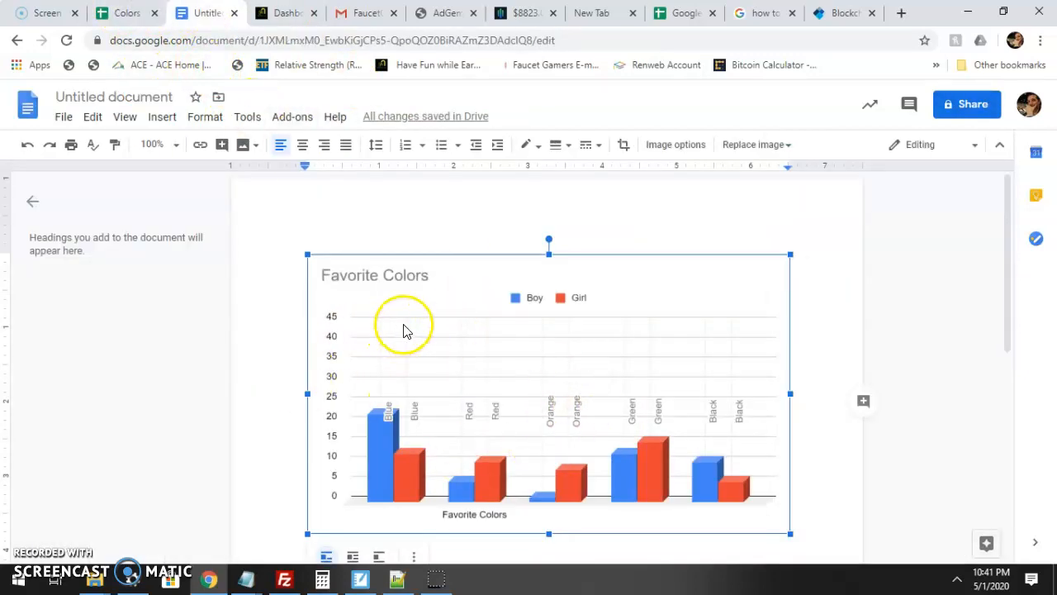
{"action": "scroll", "coordinate": [395, 337], "scroll_direction": "down", "scroll_amount": 2}
{"action": "scroll", "coordinate": [396, 337], "scroll_direction": "up", "scroll_amount": 2}
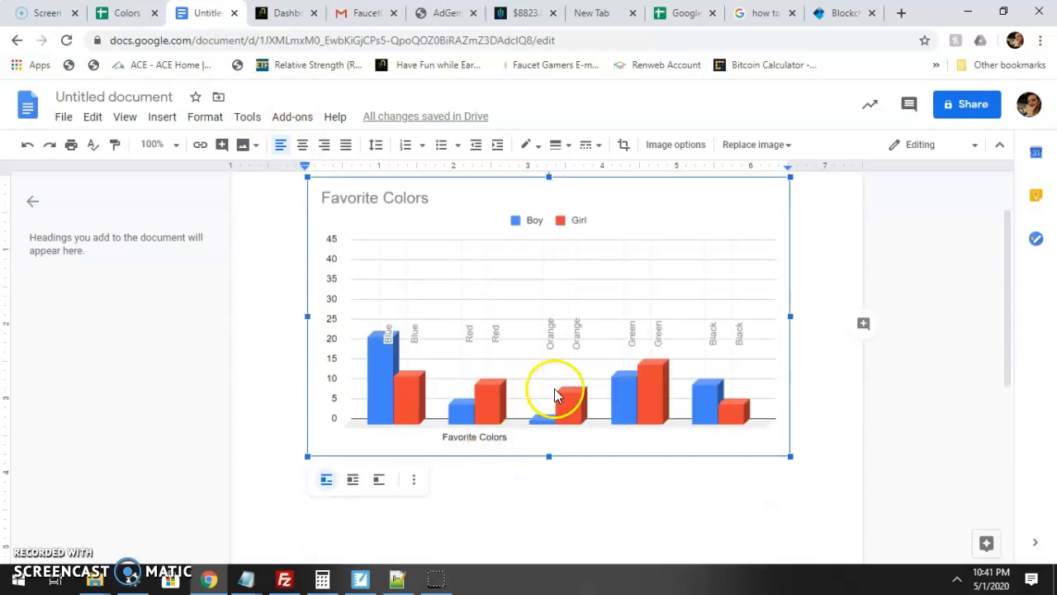
Step: Add the centered caption "Bar graph of favorite colors" on a new line below the chart
{"action": "left_click", "coordinate": [852, 487]}
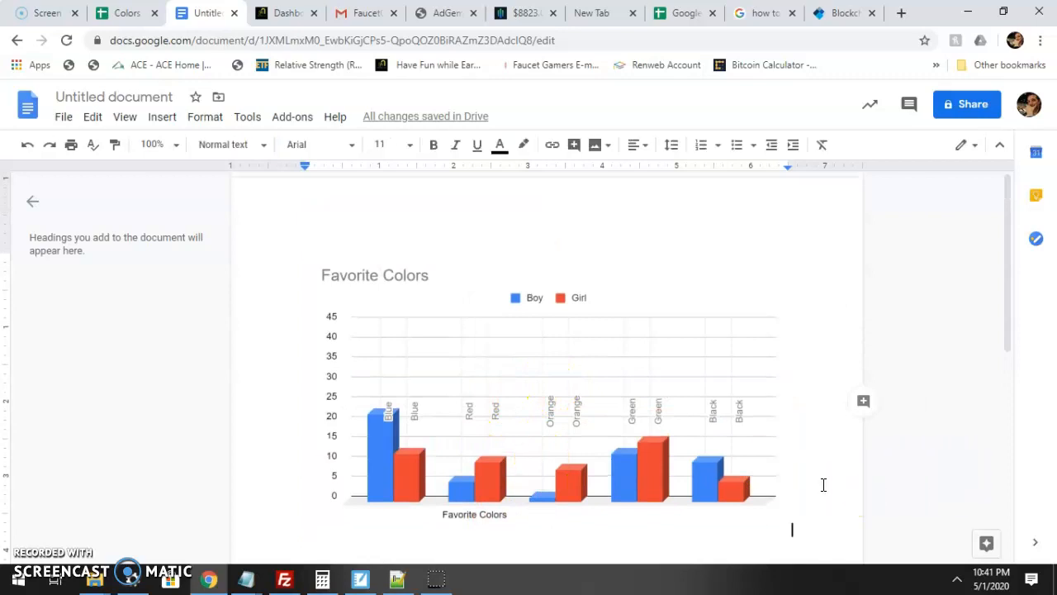
{"action": "key", "text": "Return"}
{"action": "left_click", "coordinate": [634, 145]}
{"action": "left_click", "coordinate": [596, 174]}
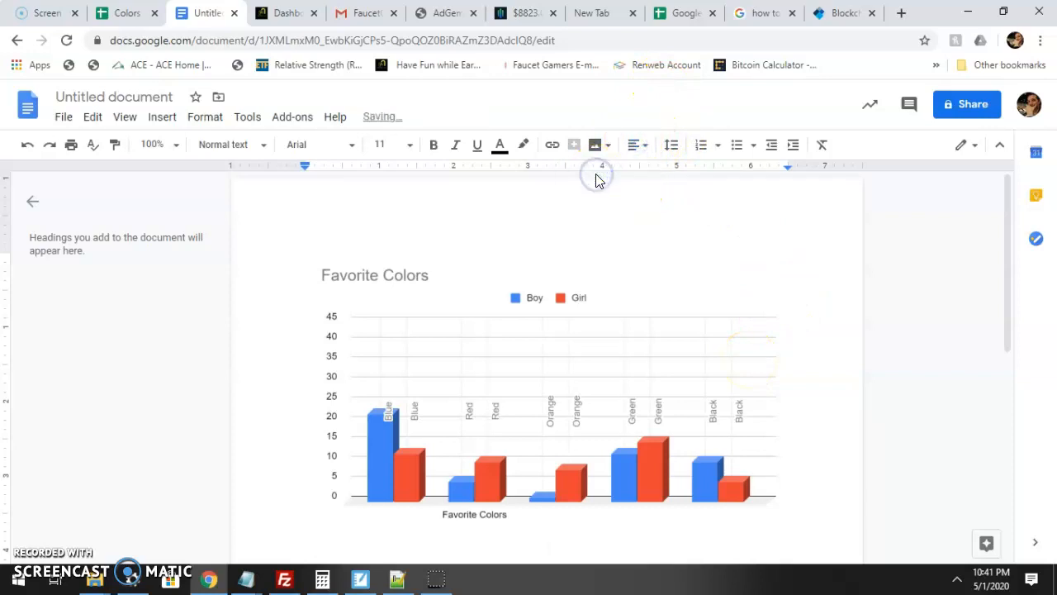
{"action": "type", "text": "Bar graph of favorite colors"}
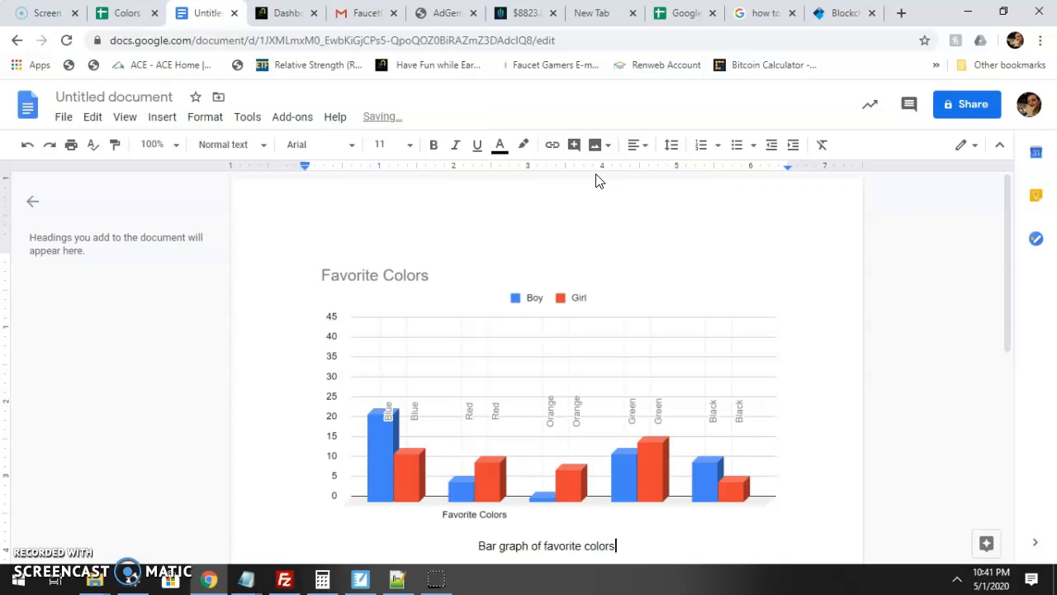
Step: Make the caption below the chart bold and select the chart image
{"action": "key", "text": "shift+Home"}
{"action": "key", "text": "ctrl+b"}
{"action": "left_click", "coordinate": [424, 315]}
{"action": "scroll", "coordinate": [413, 305], "scroll_direction": "up", "scroll_amount": 2}
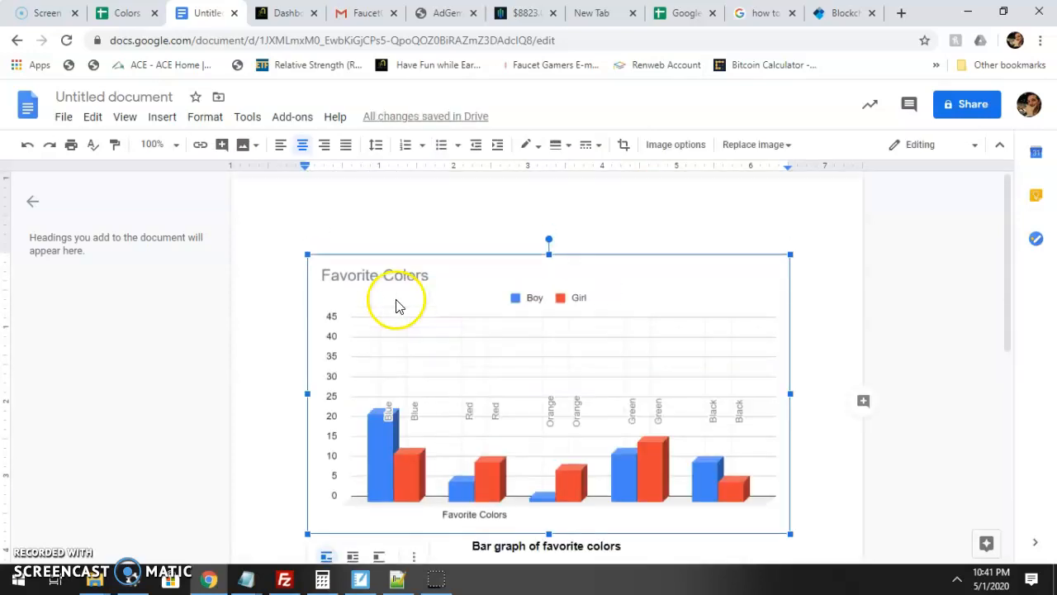